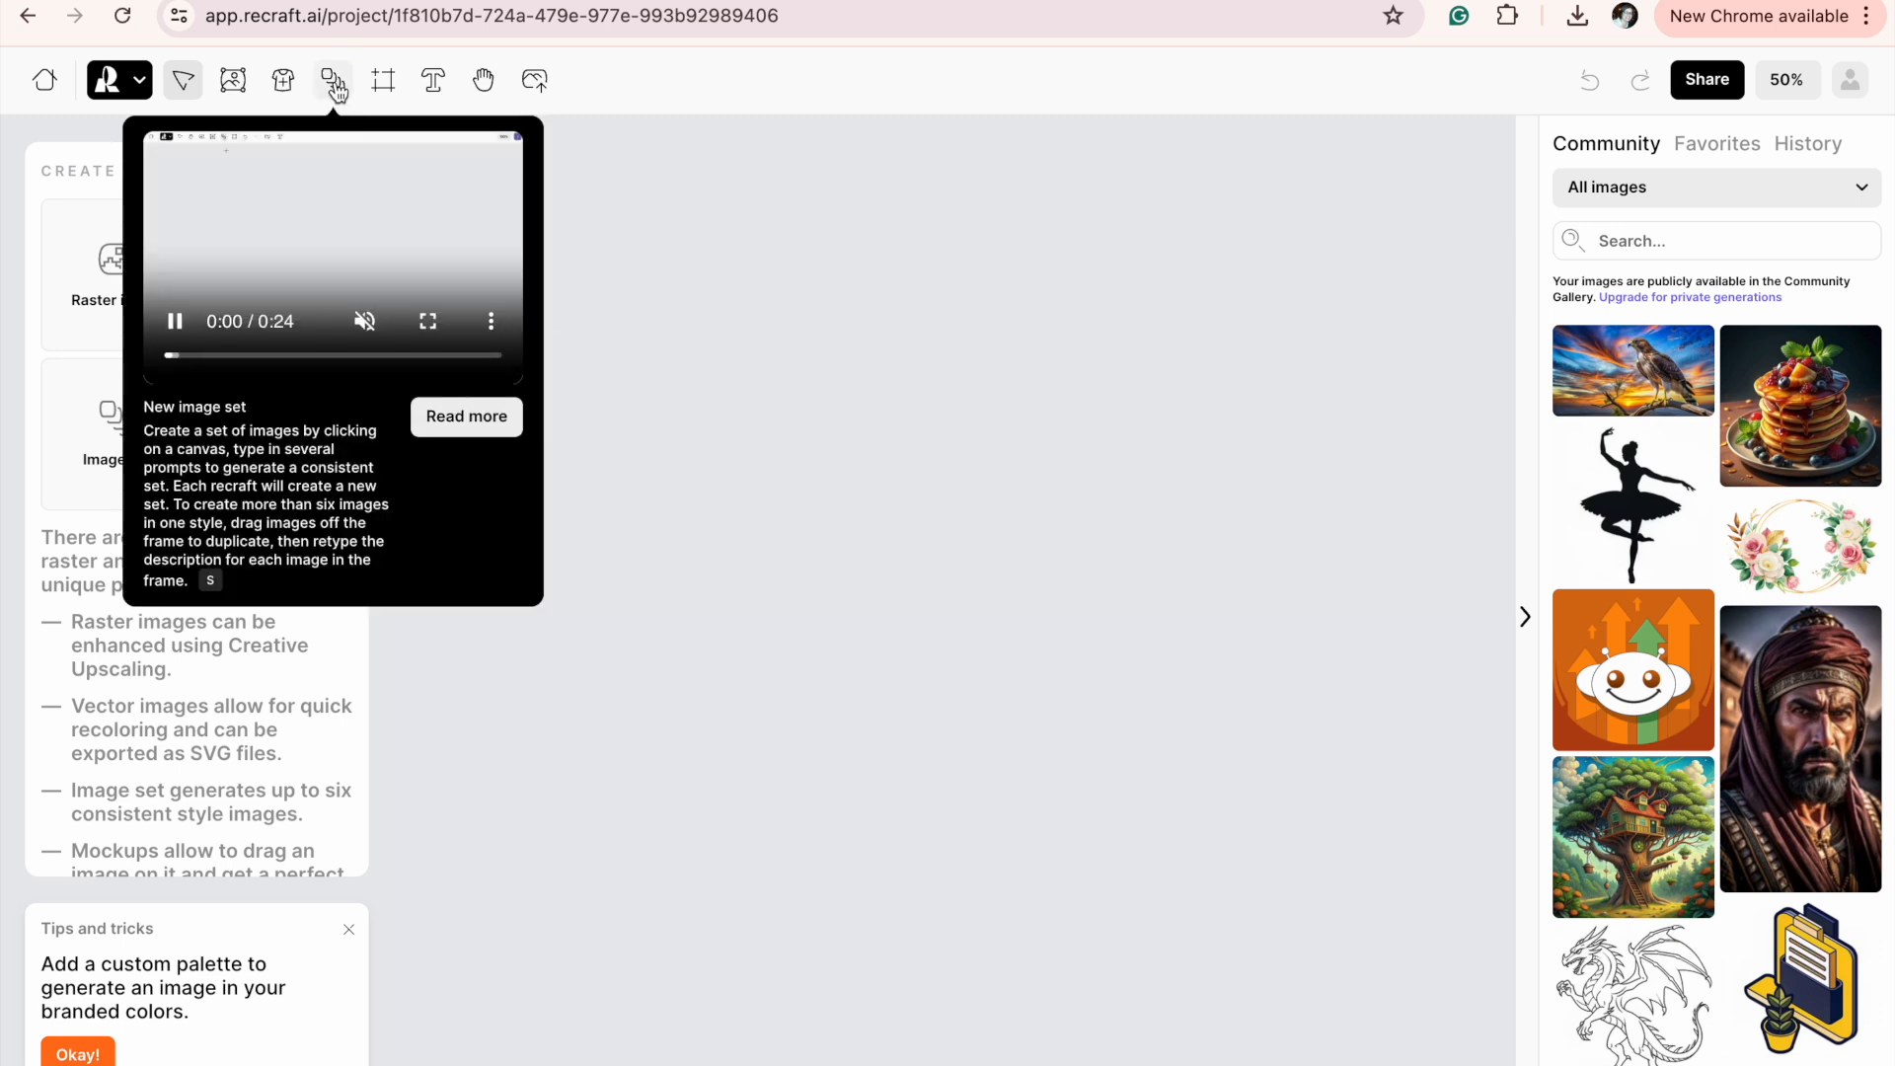
Create a new image set on the empty canvas.
left_click(336, 87)
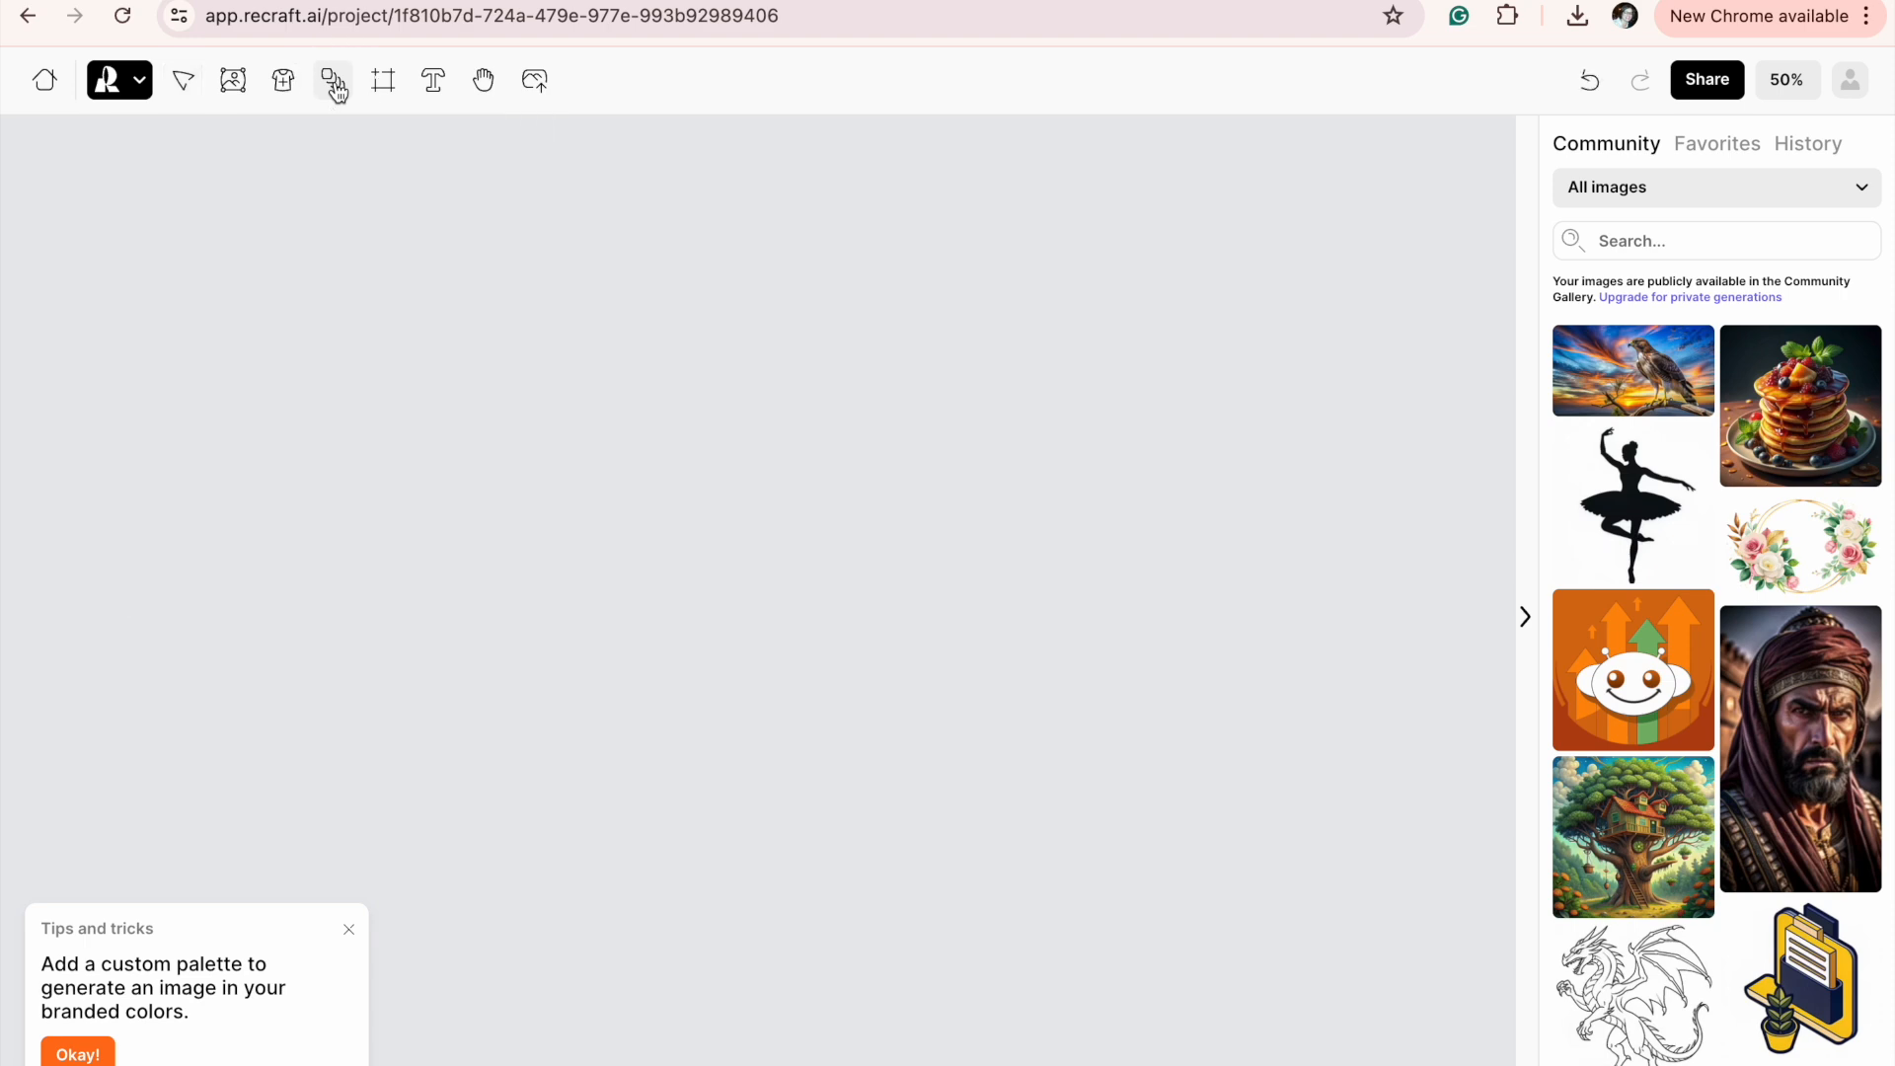
left_click_drag(478, 240, 926, 703)
Look over the layout of the empty frames in the new image set.
scroll(926, 740, "right", 12)
scroll(926, 741, "down", 2)
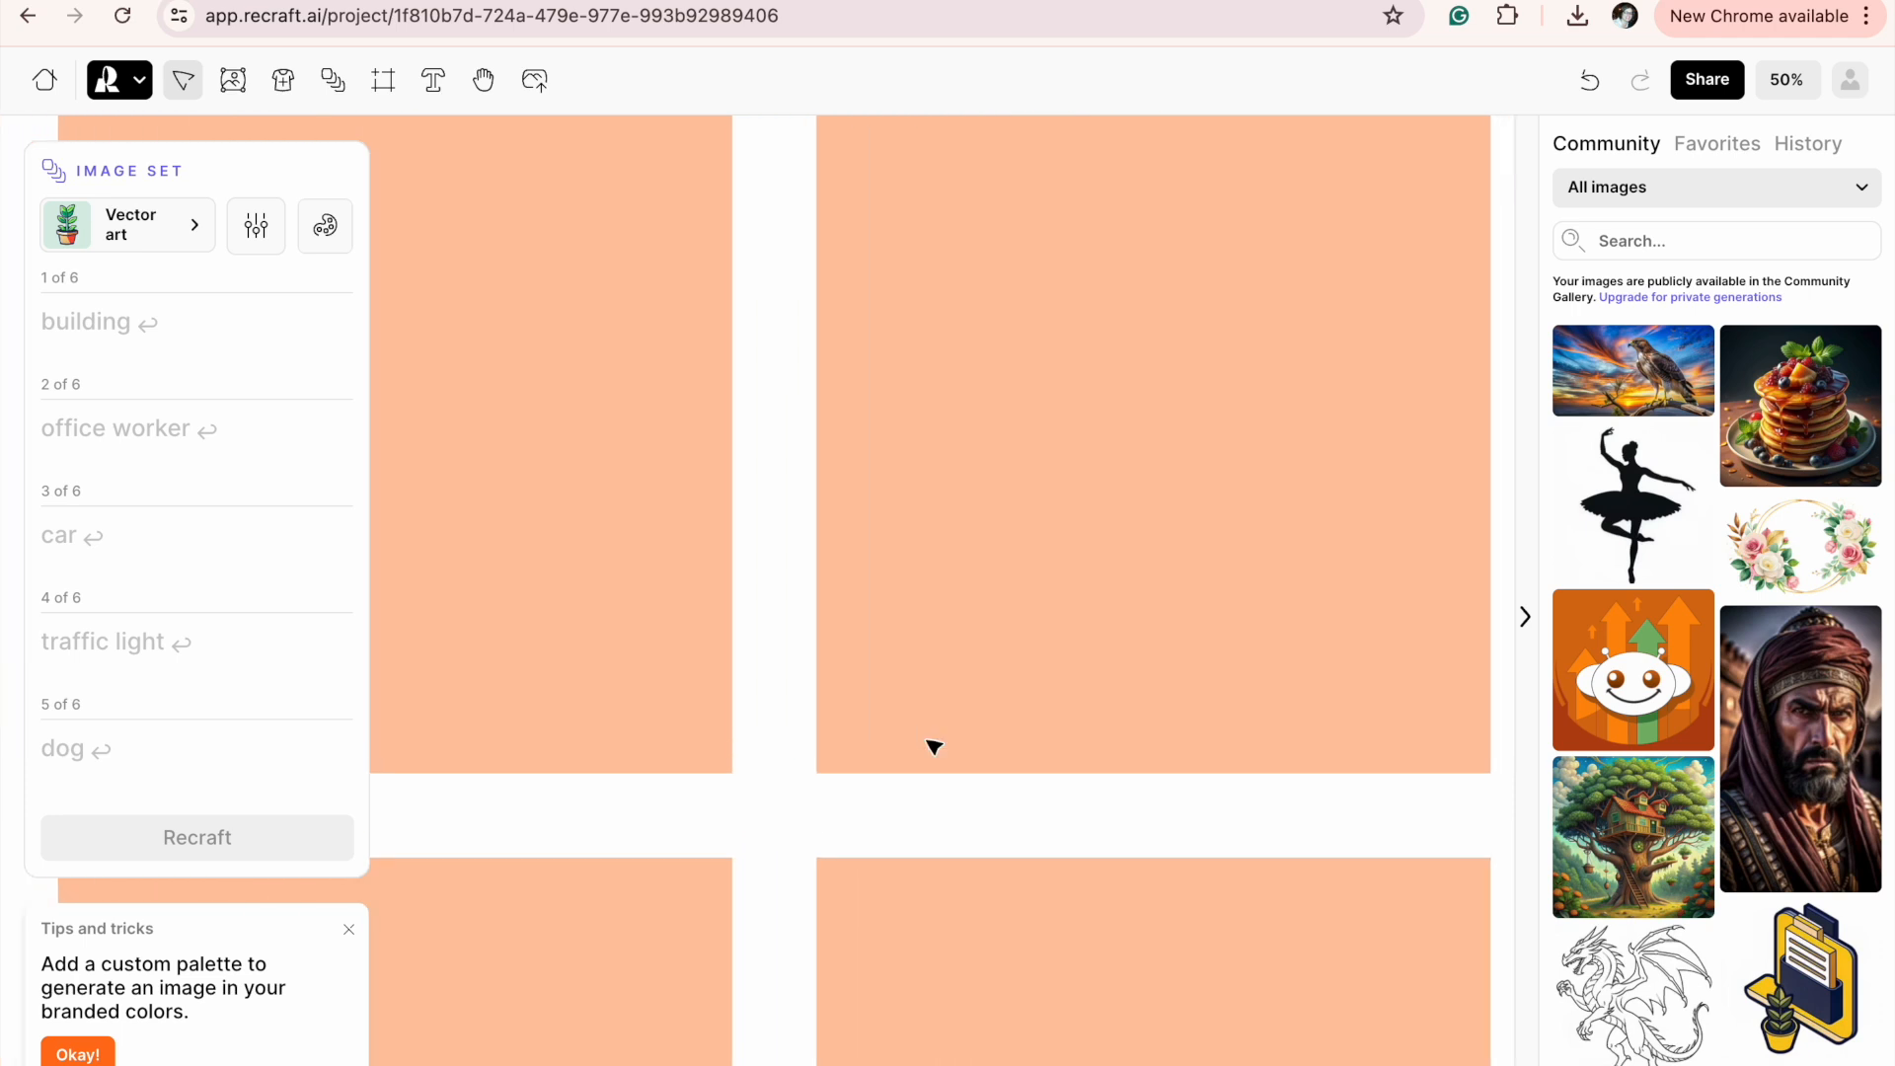
scroll(933, 746, "right", 1)
scroll(934, 746, "up", 1)
scroll(933, 746, "left", 3)
scroll(934, 746, "down", 3)
scroll(933, 746, "right", 1)
scroll(933, 746, "down", 3)
scroll(933, 746, "left", 4)
scroll(934, 746, "up", 3)
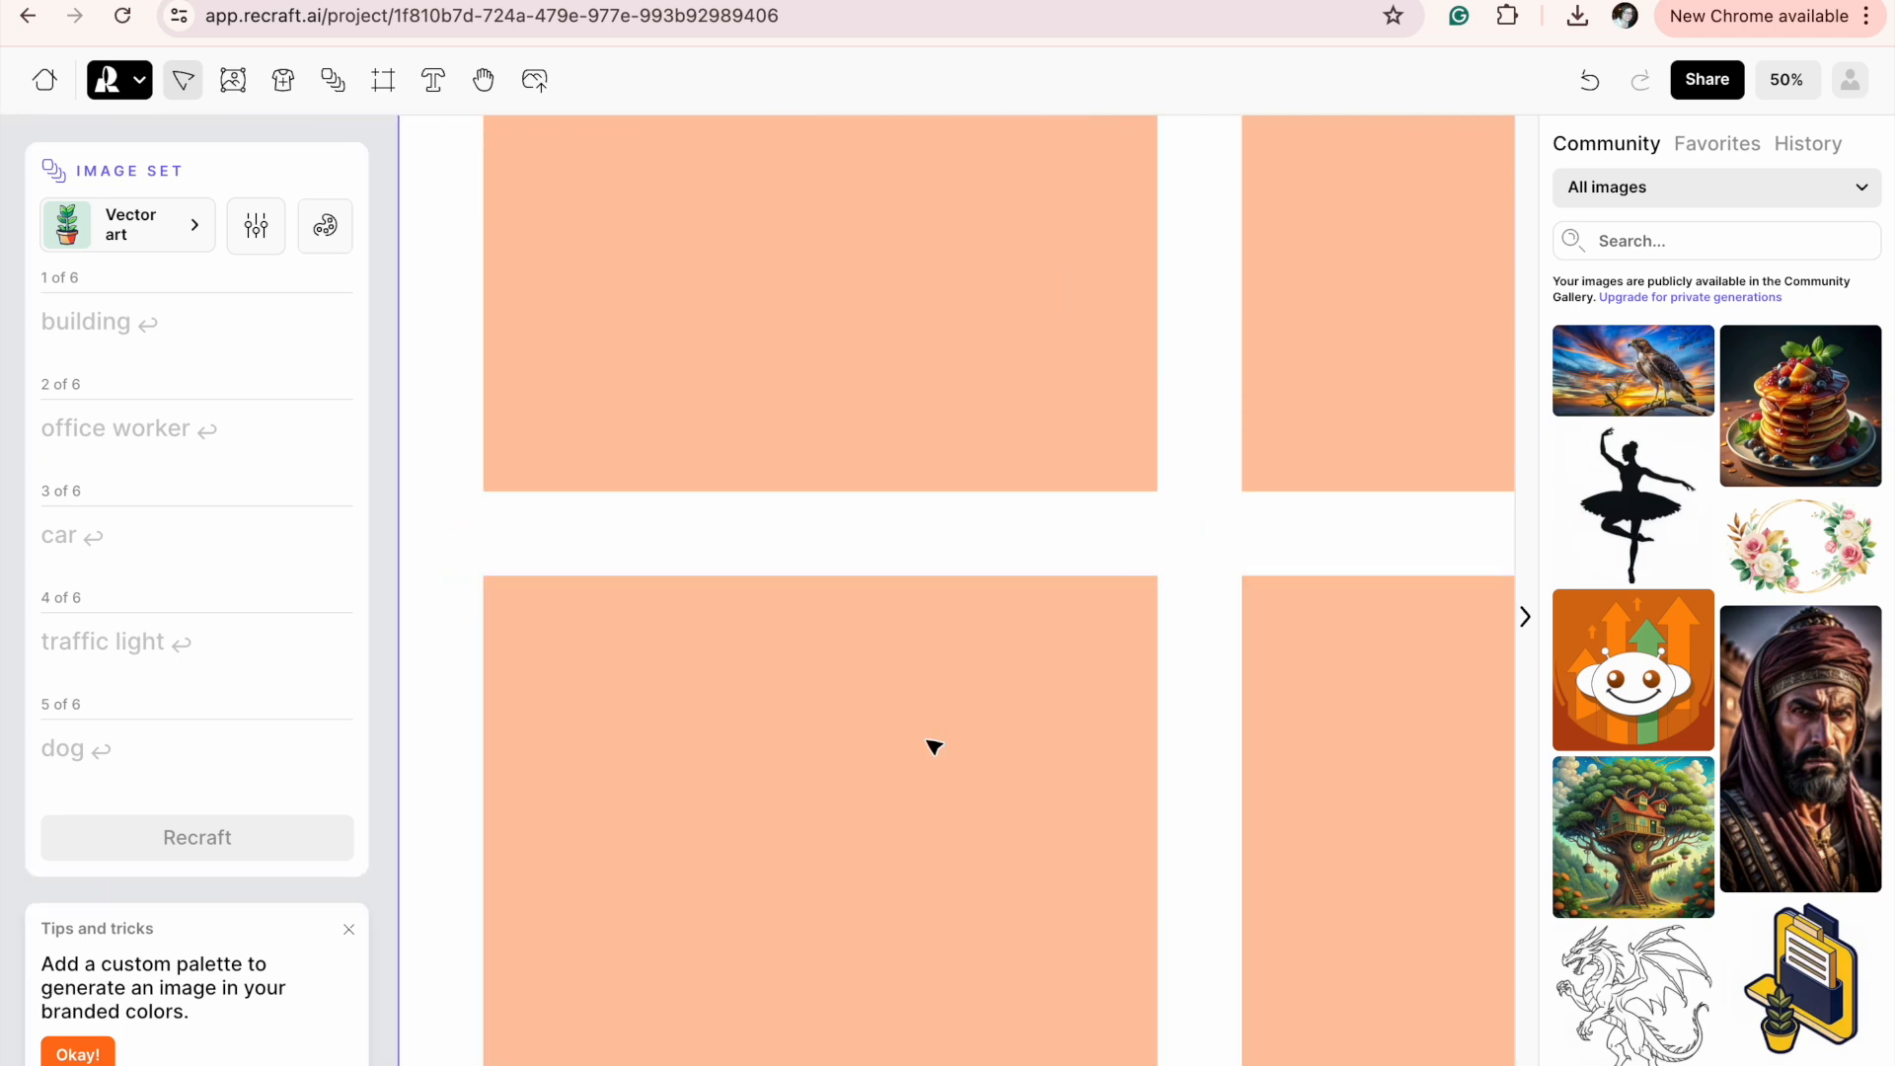
scroll(934, 746, "up", 5)
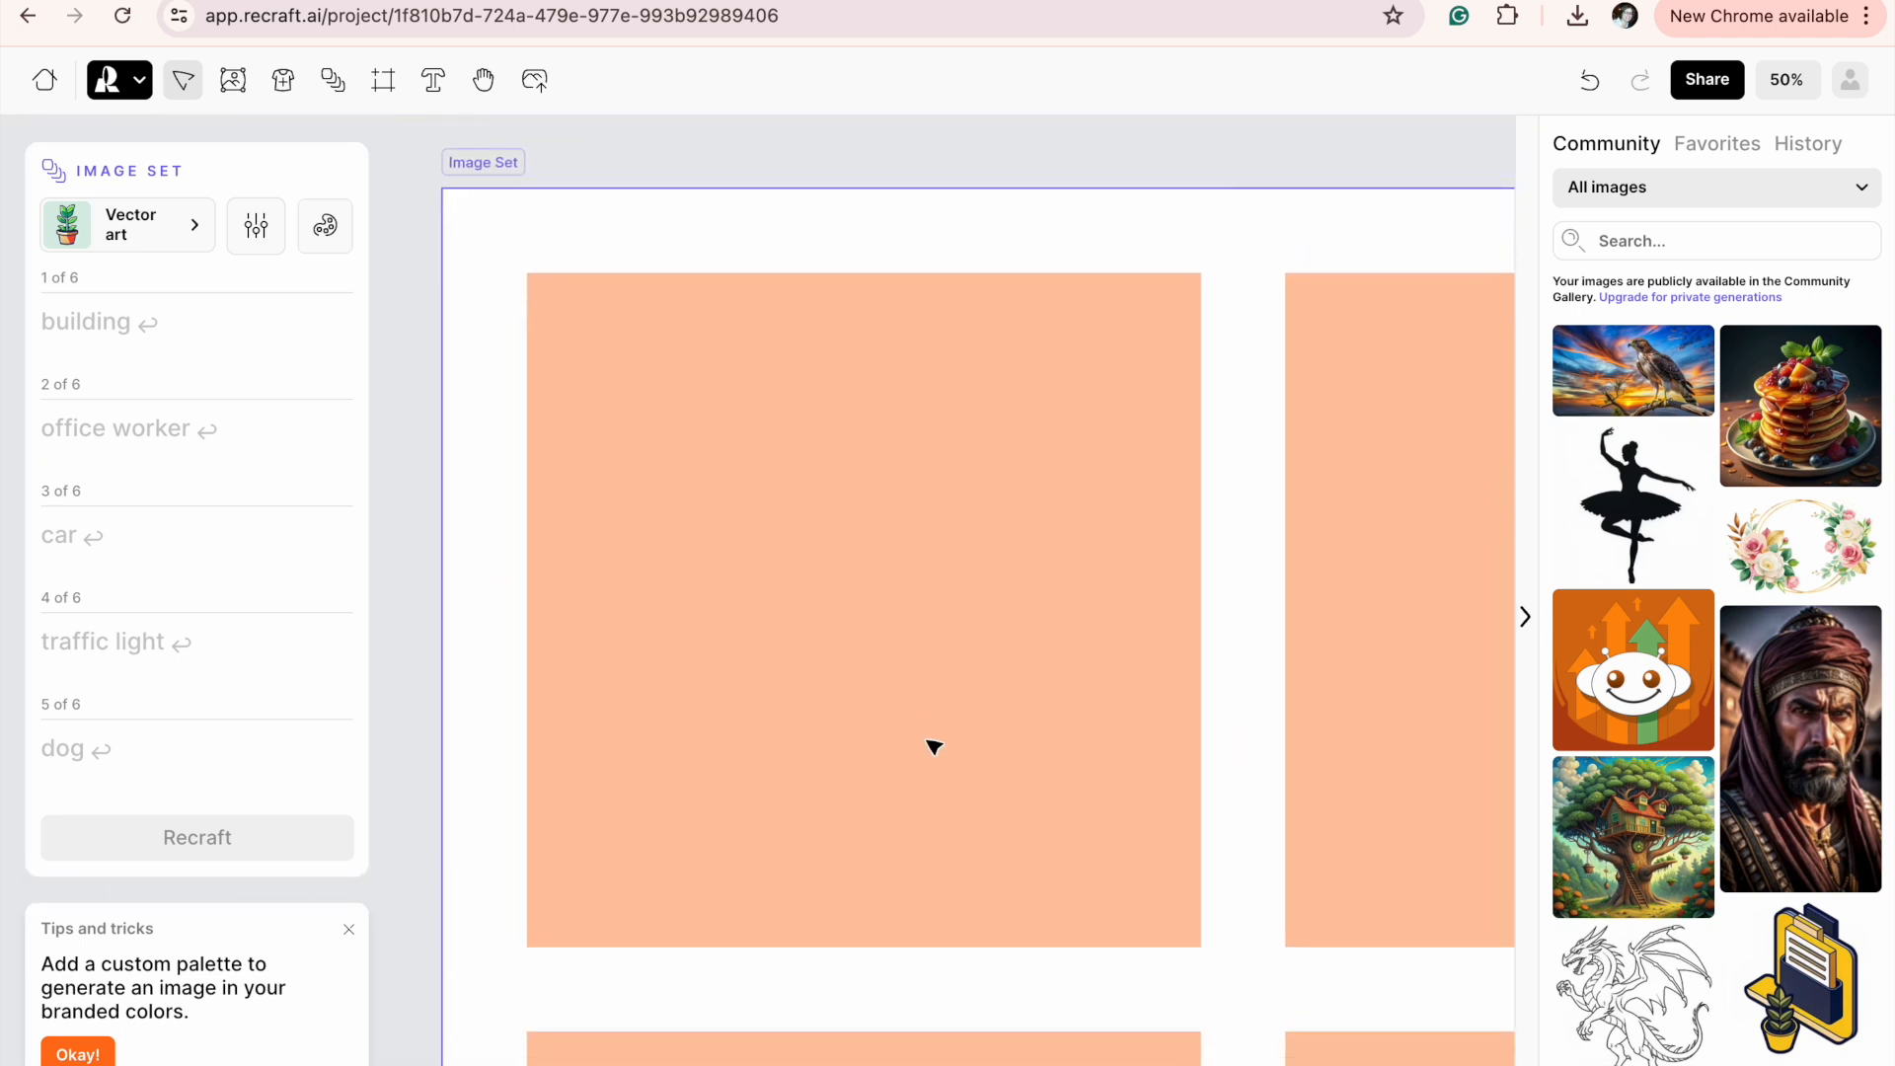
Copy the sentence about the cartoon bear in pajamas waking up from the story document into the set's first prompt.
left_click(139, 329)
key("ctrl+Right")
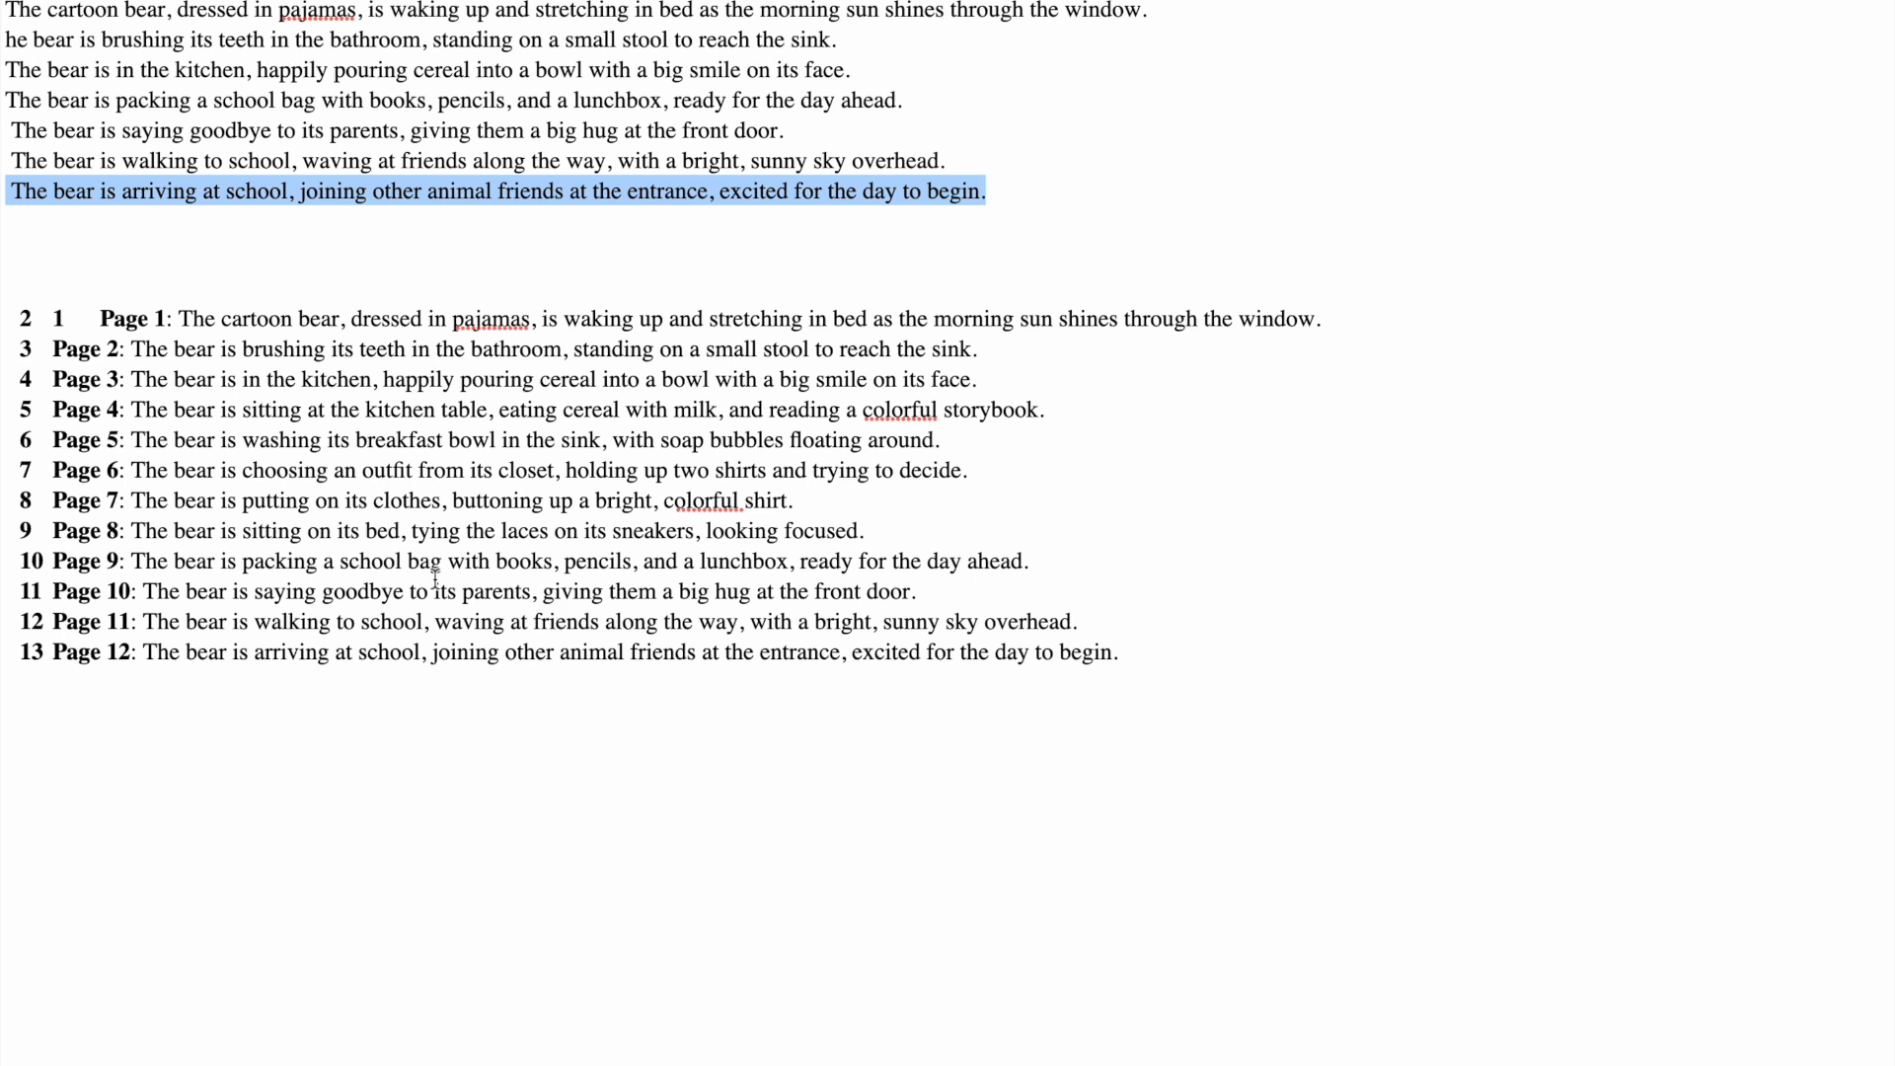
left_click(528, 234)
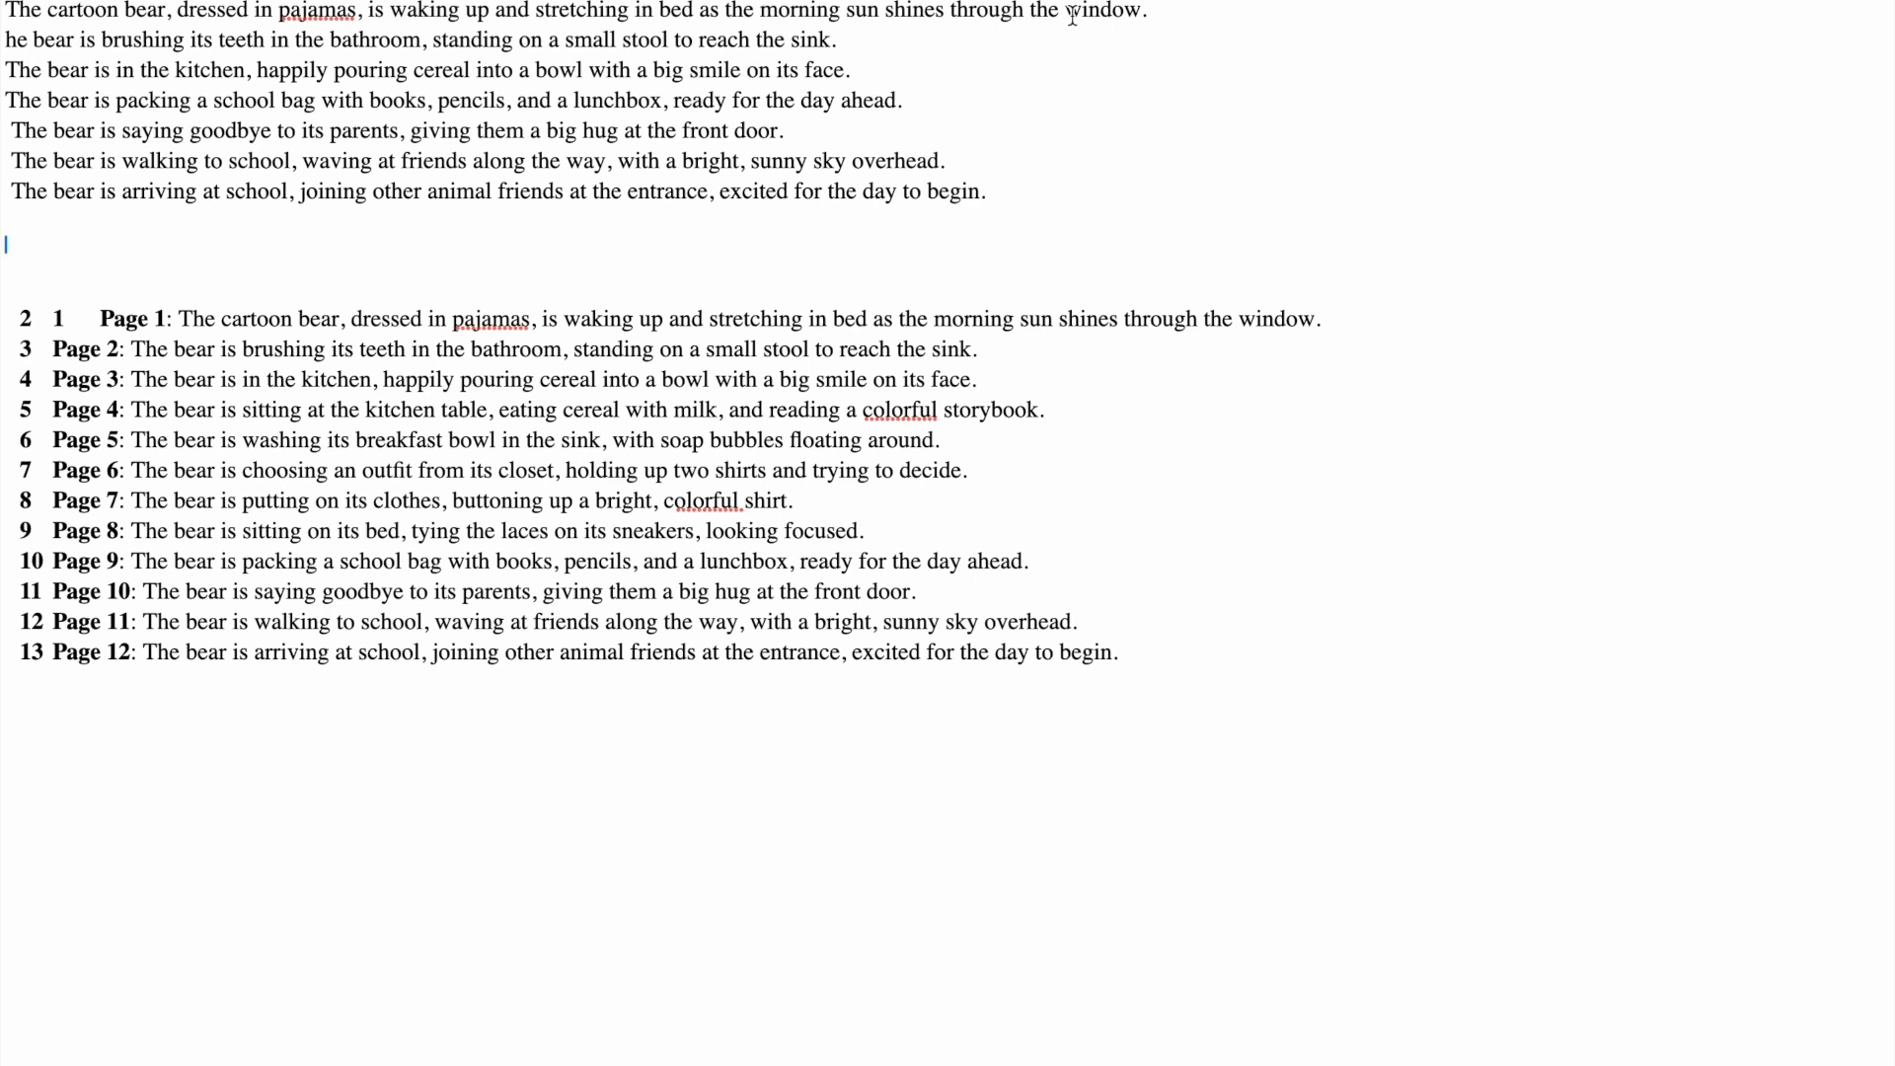
left_click_drag(1150, 12, 10, 12)
key("ctrl+c")
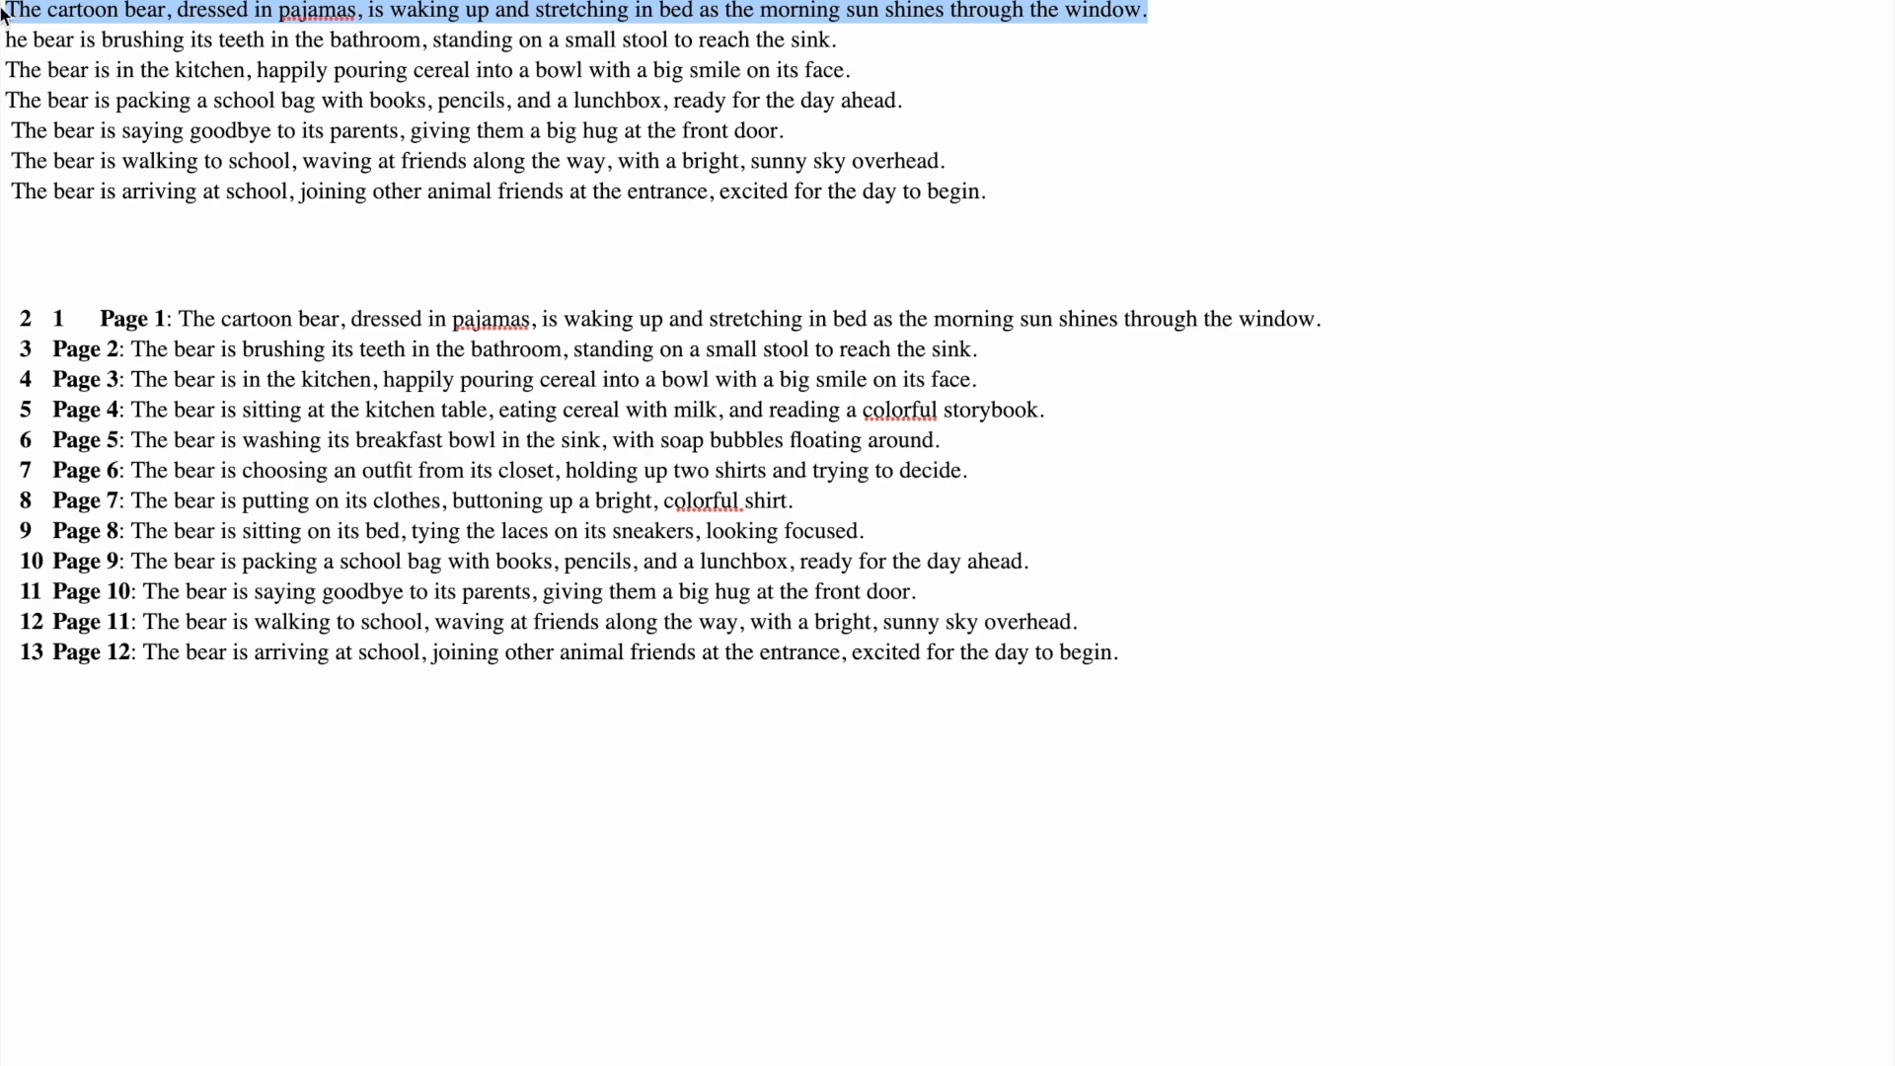
key("ctrl+Left")
left_click(156, 316)
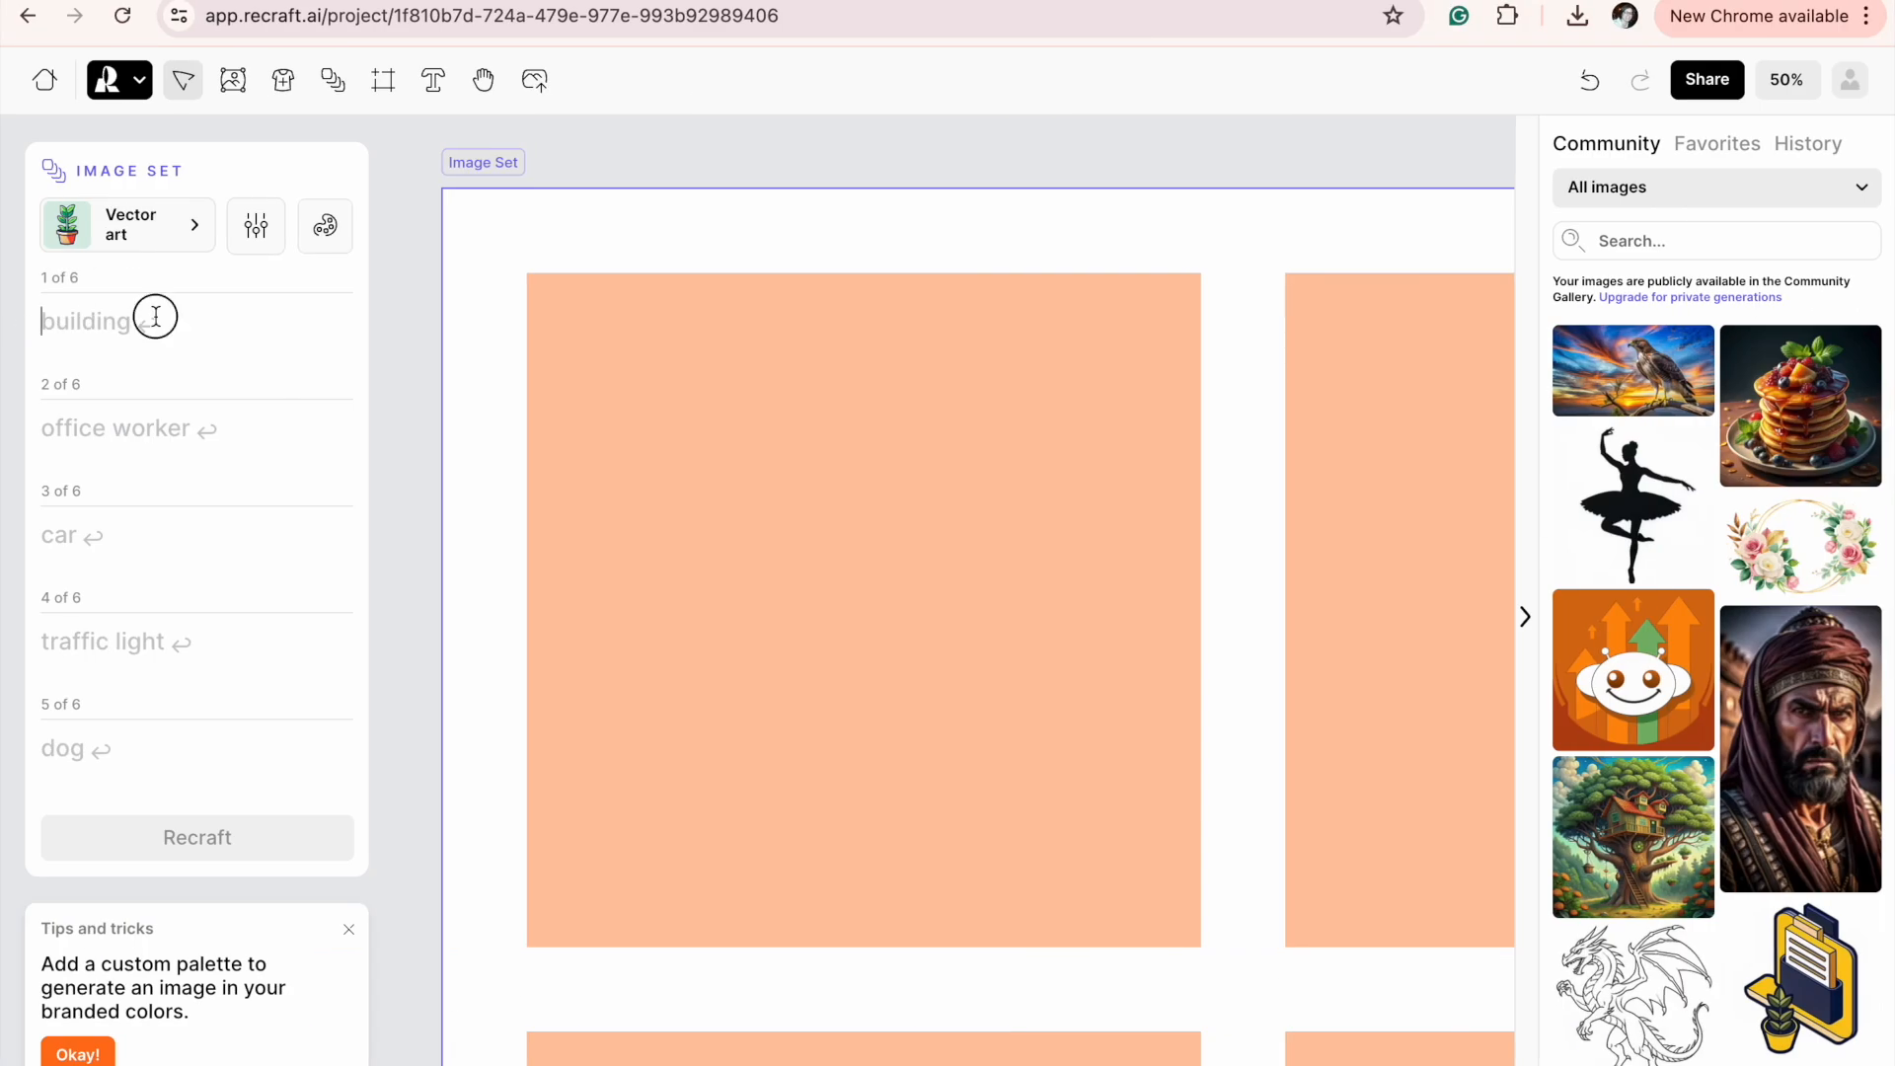
key("ctrl+v")
Copy the sentence about the bear brushing its teeth into the second prompt and add the missing "t" at its start.
key("ctrl+Right")
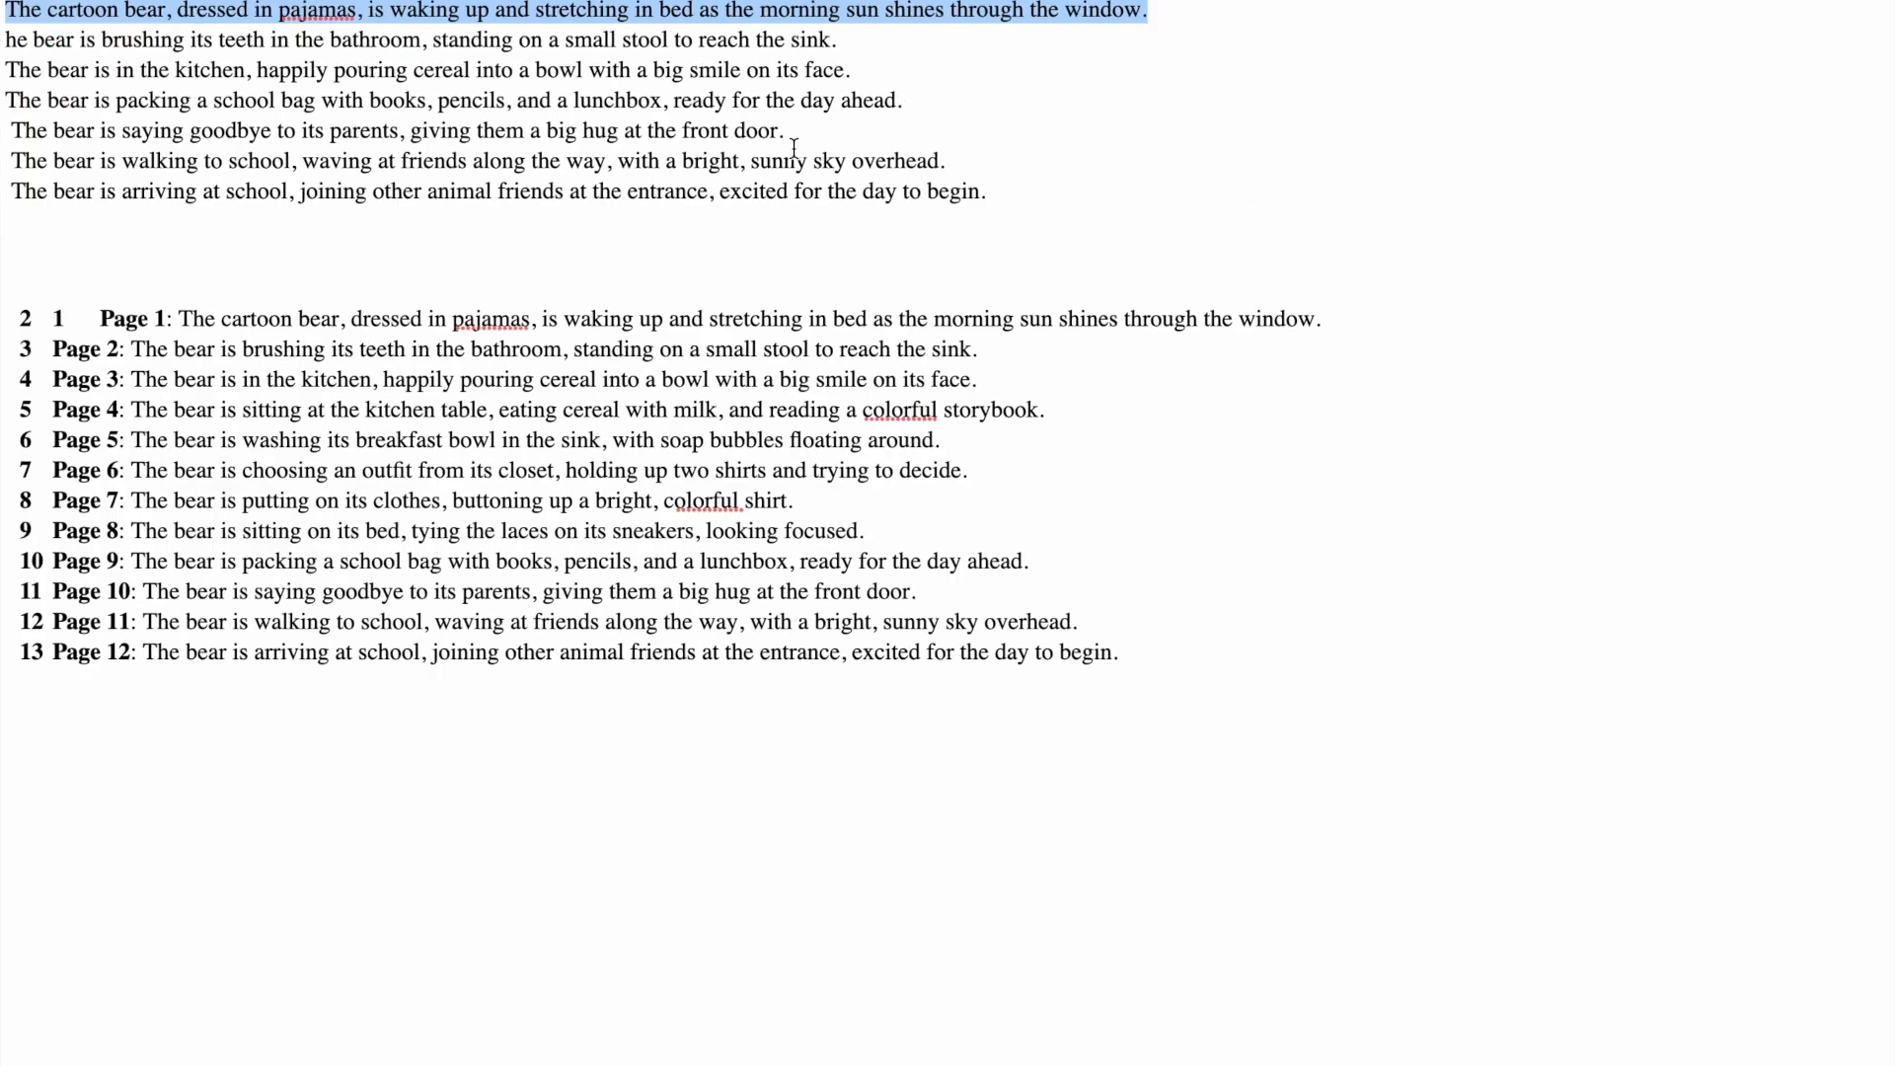
left_click_drag(838, 44, 3, 40)
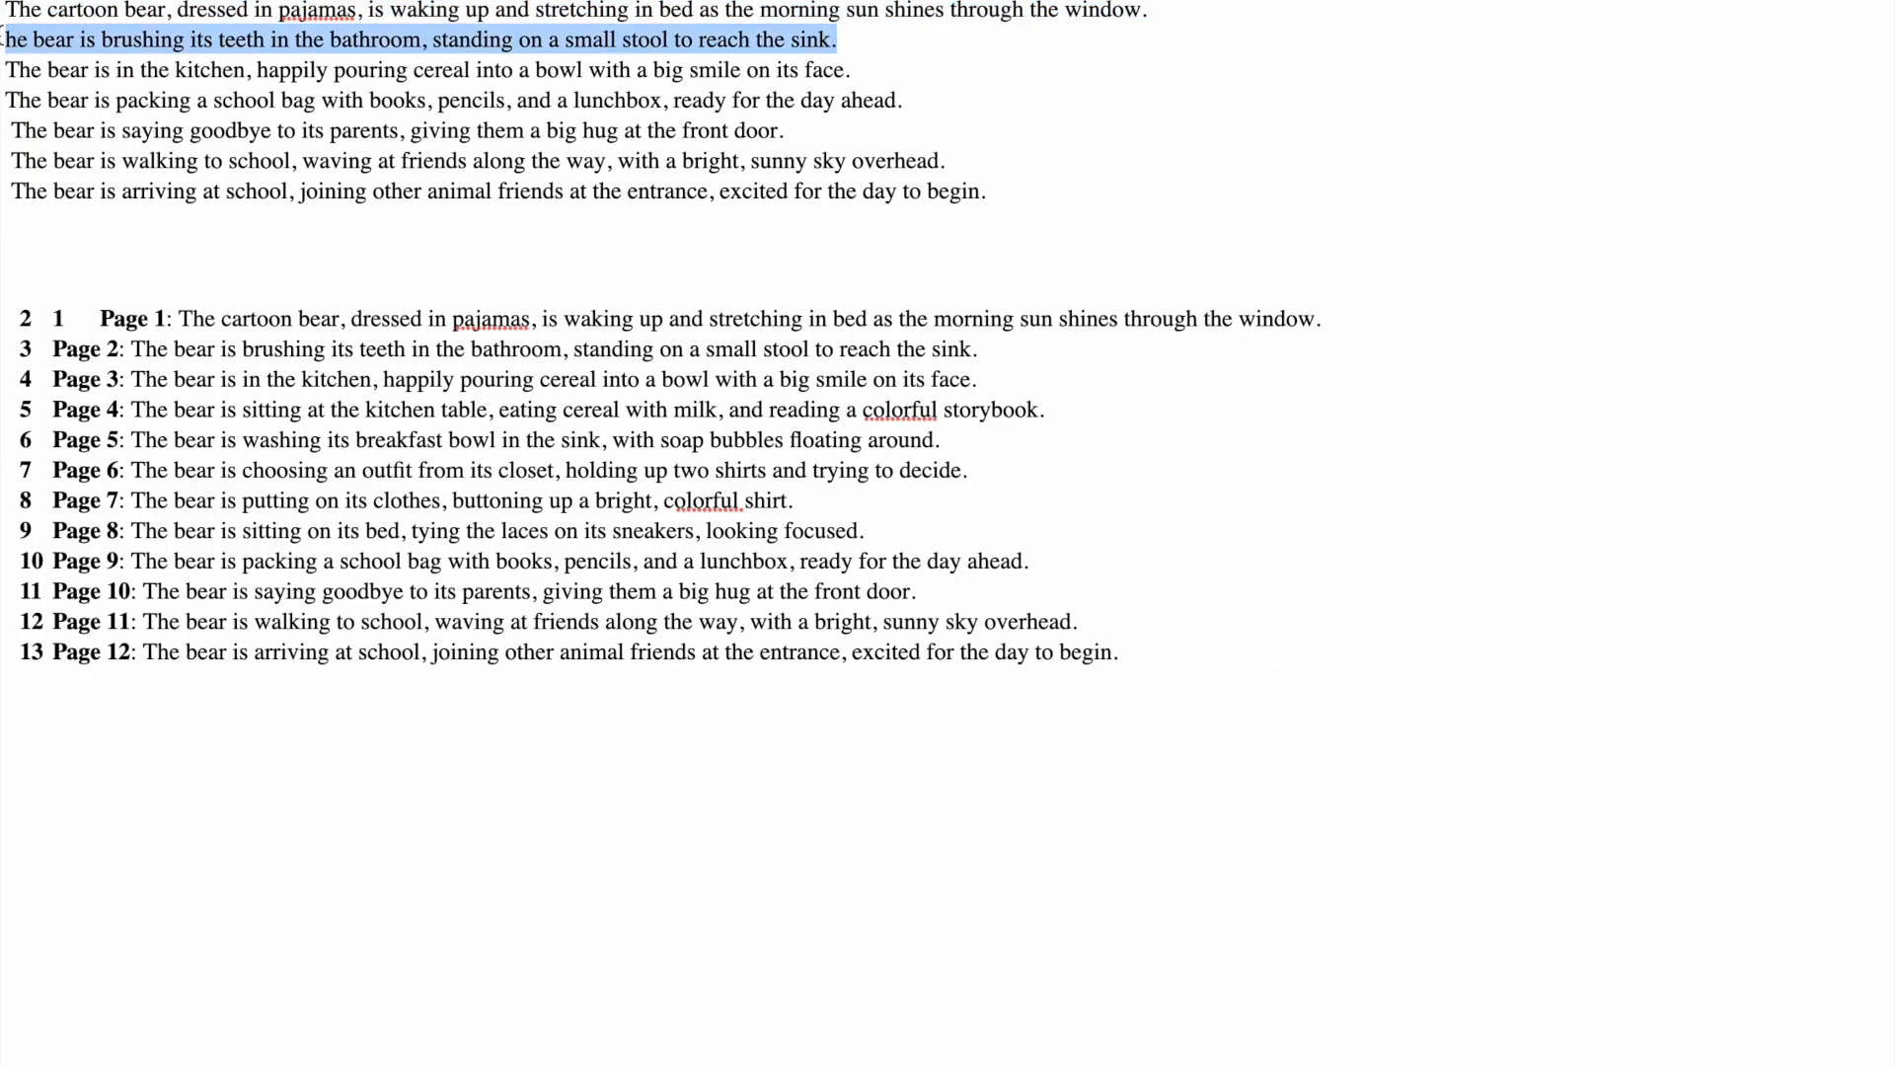
key("ctrl+c")
key("ctrl+Left")
left_click(152, 520)
key("ctrl+v")
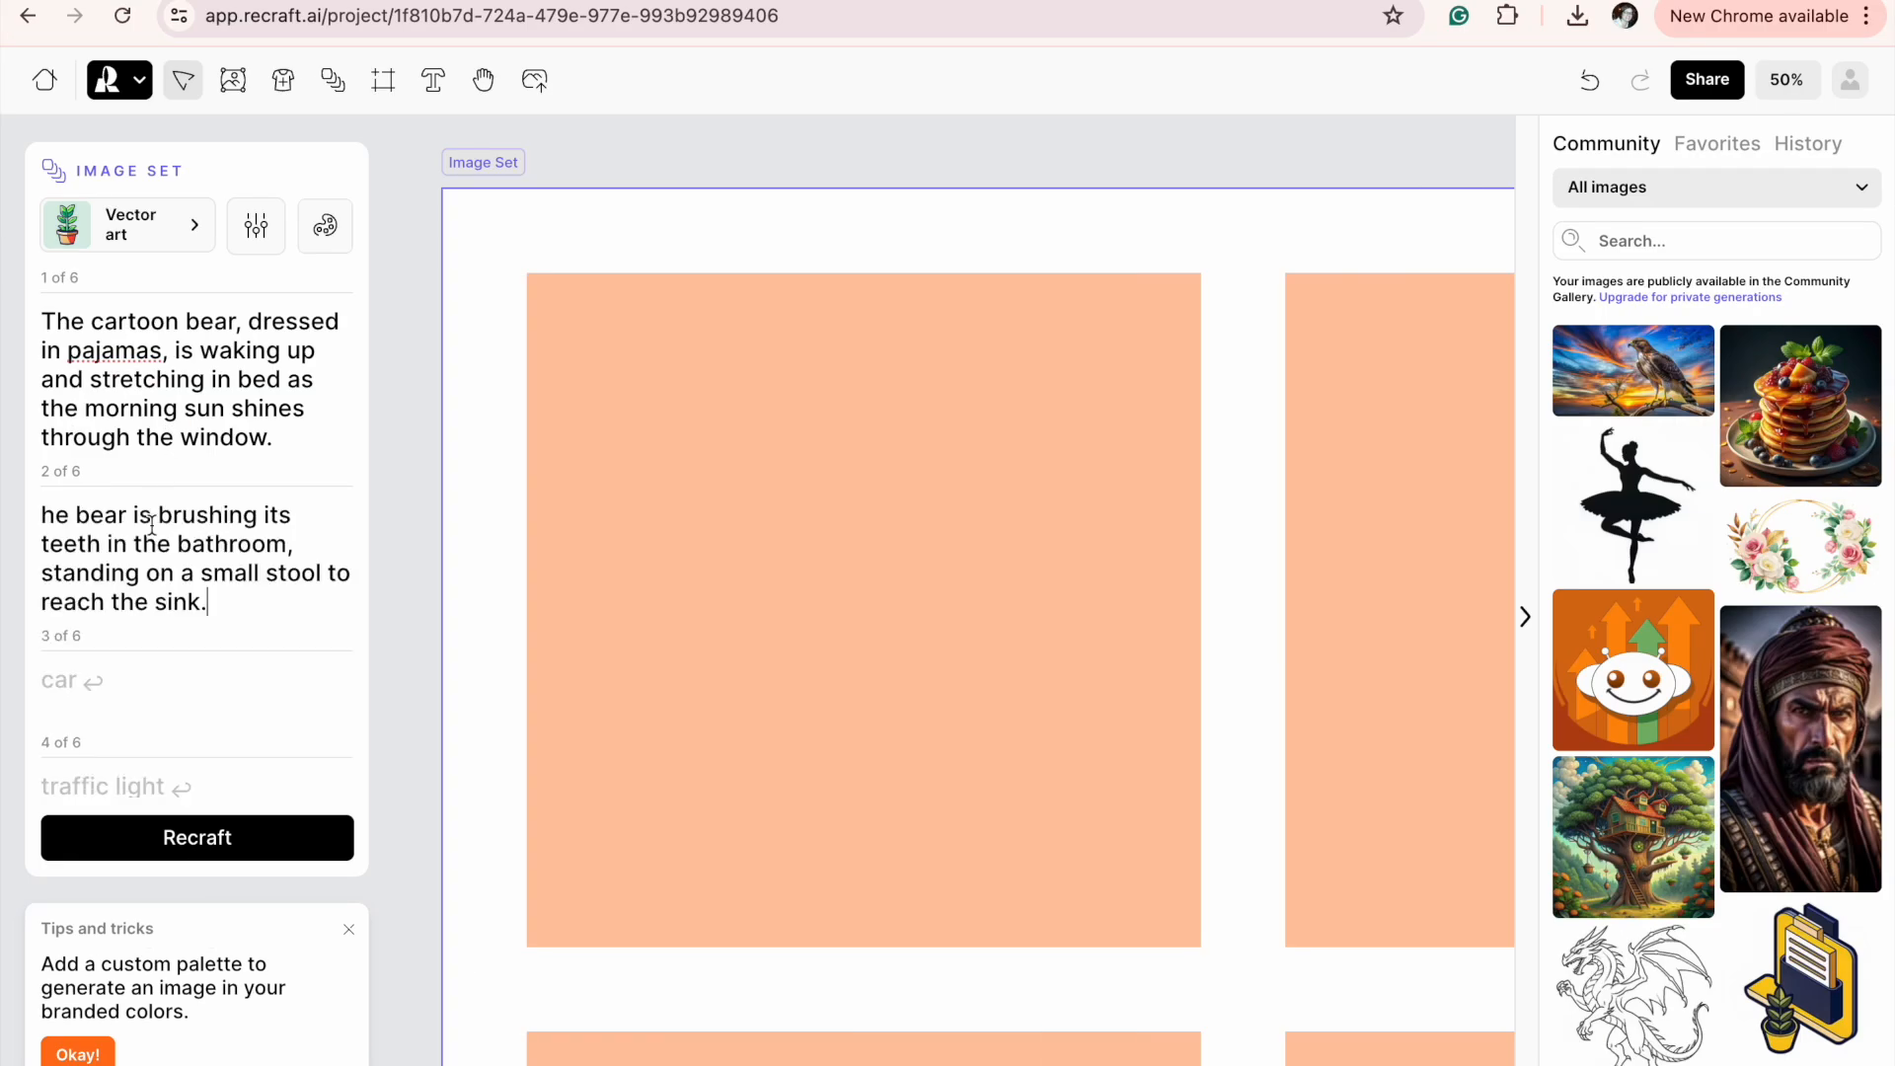
left_click(44, 514)
type("t")
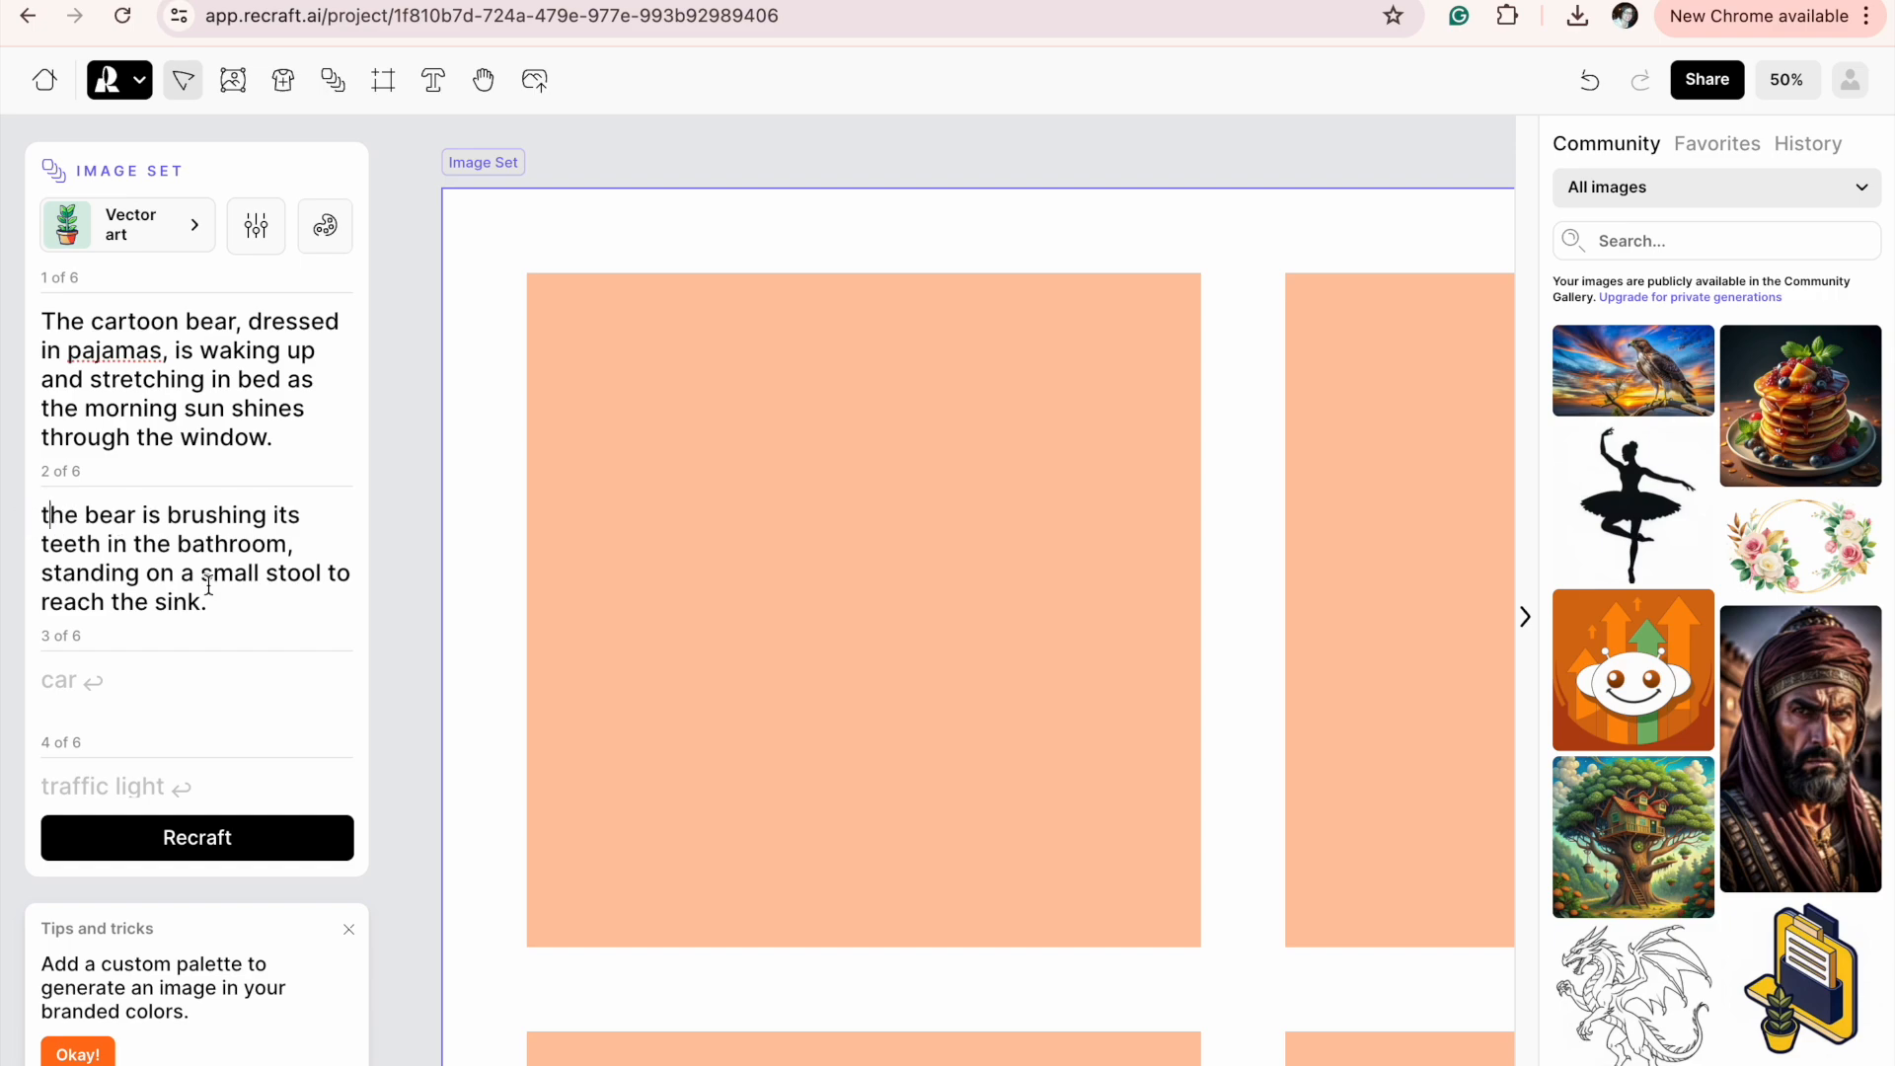
Copy the sentence about the bear pouring cereal in the kitchen from the story document into the third prompt.
key("ctrl+Right")
left_click_drag(854, 69, 8, 71)
key("ctrl+Left")
left_click(203, 671)
key("super+v")
scroll(231, 639, "down", 5)
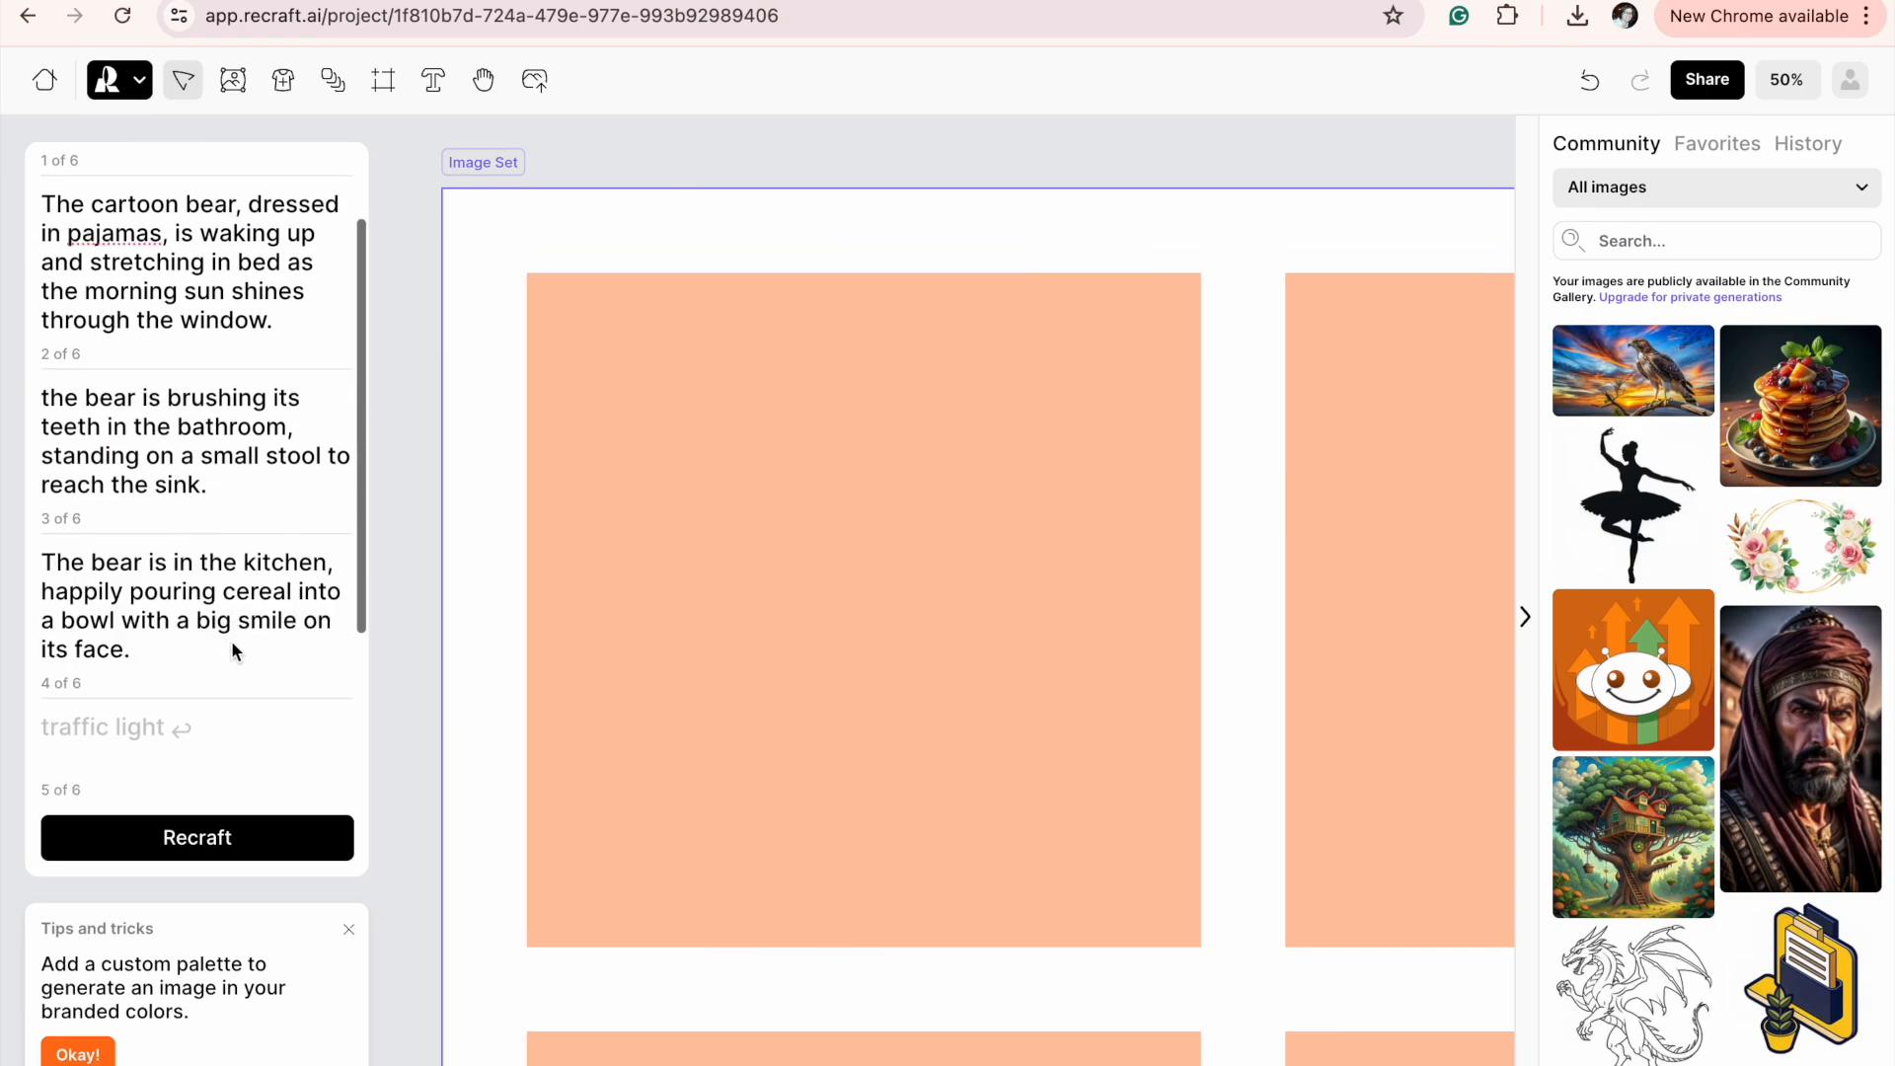
Copy the sentence about the bear packing a school bag from the story document into the fourth prompt.
key("ctrl+Right")
left_click_drag(908, 100, 2, 100)
key("super+c")
key("ctrl+Left")
left_click(127, 576)
key("super+v")
Copy the sentence about the bear saying goodbye to its parents from the story document into the fifth prompt.
key("ctrl+Right")
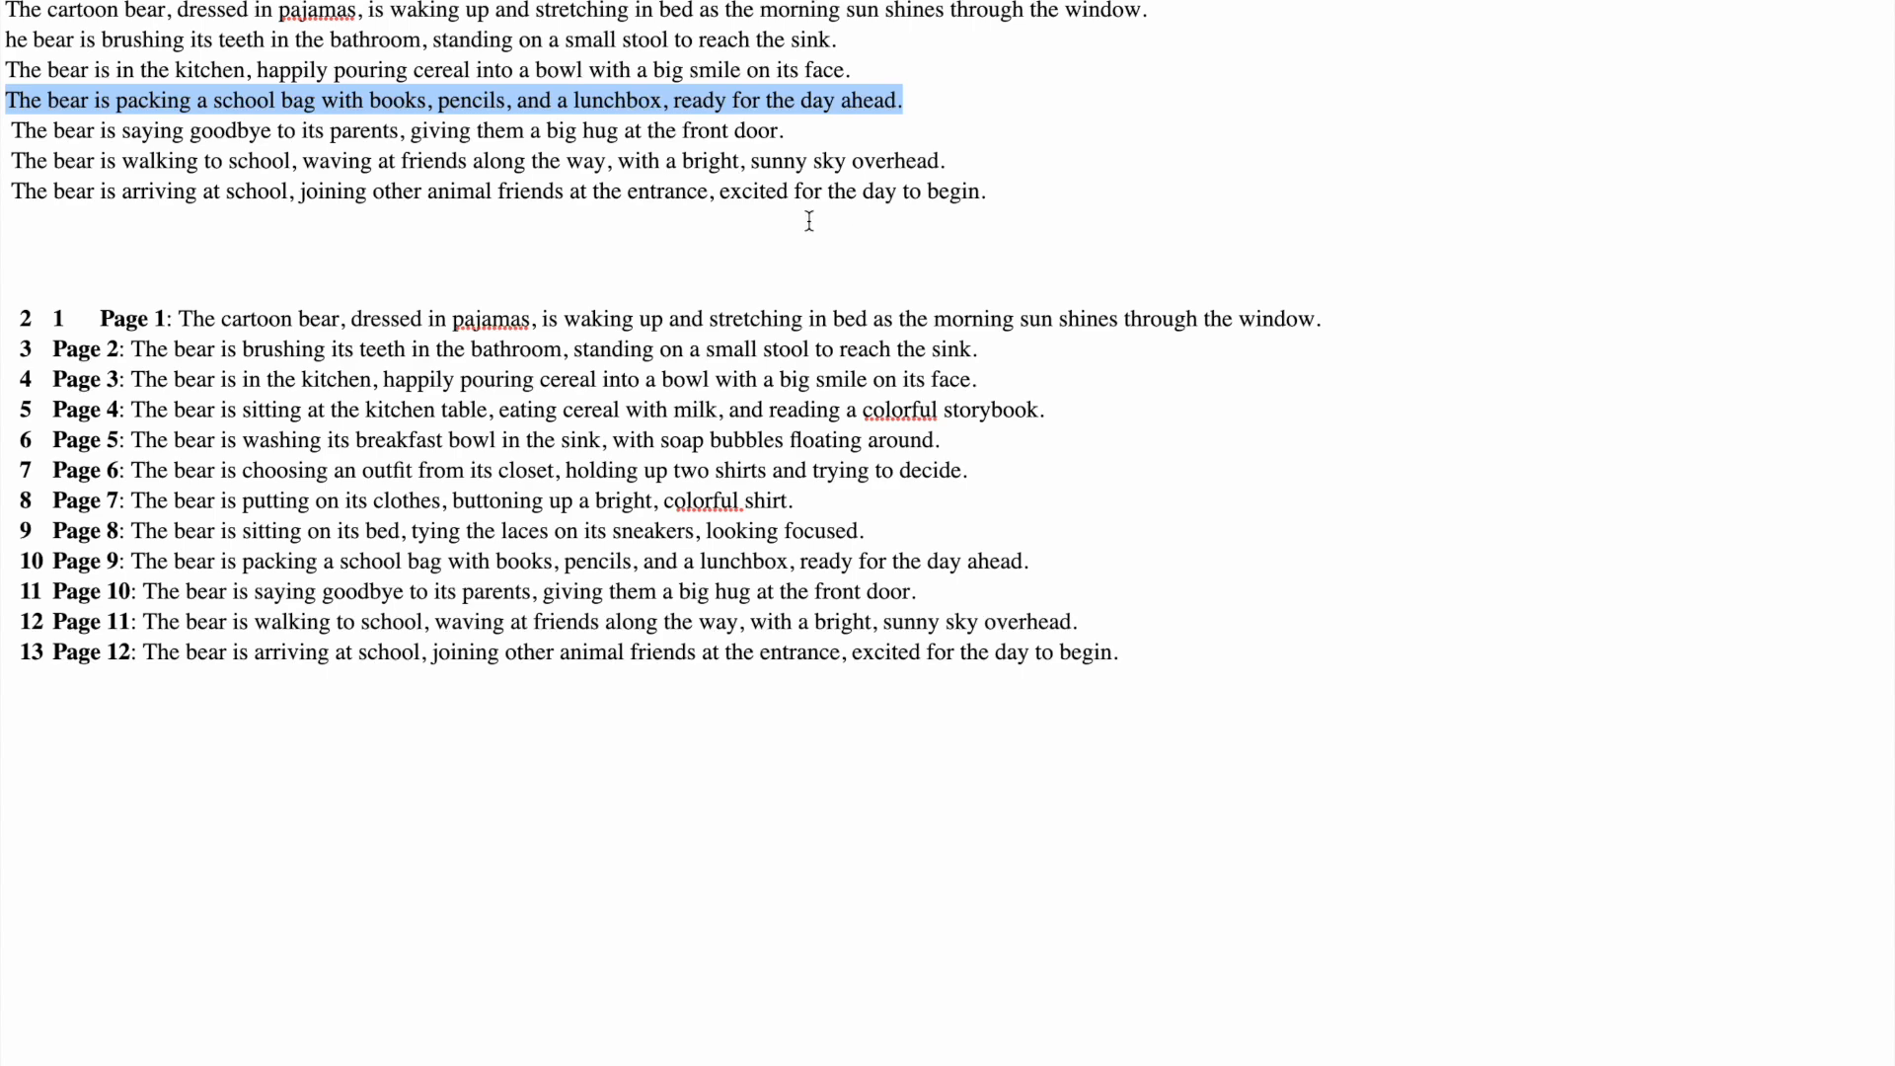
left_click_drag(793, 130, 2, 131)
key("super+c")
key("ctrl+Left")
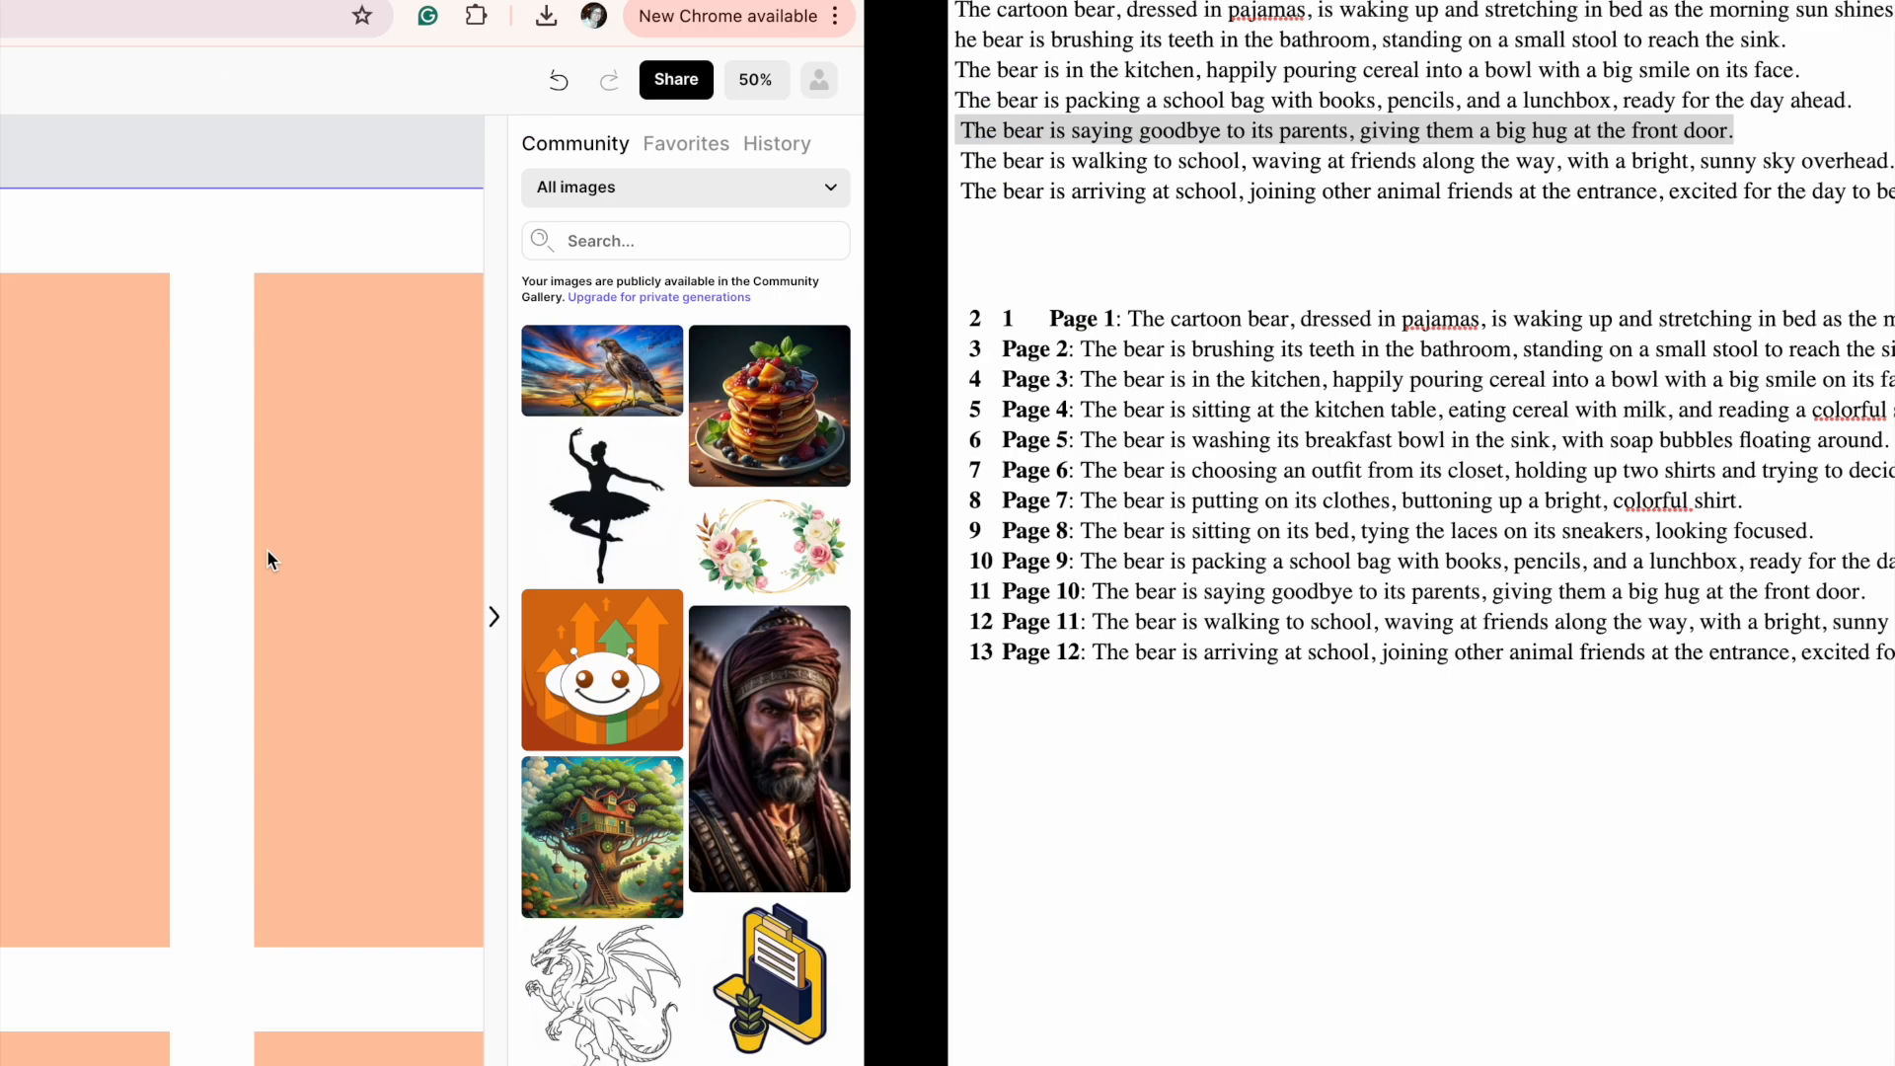
left_click(174, 726)
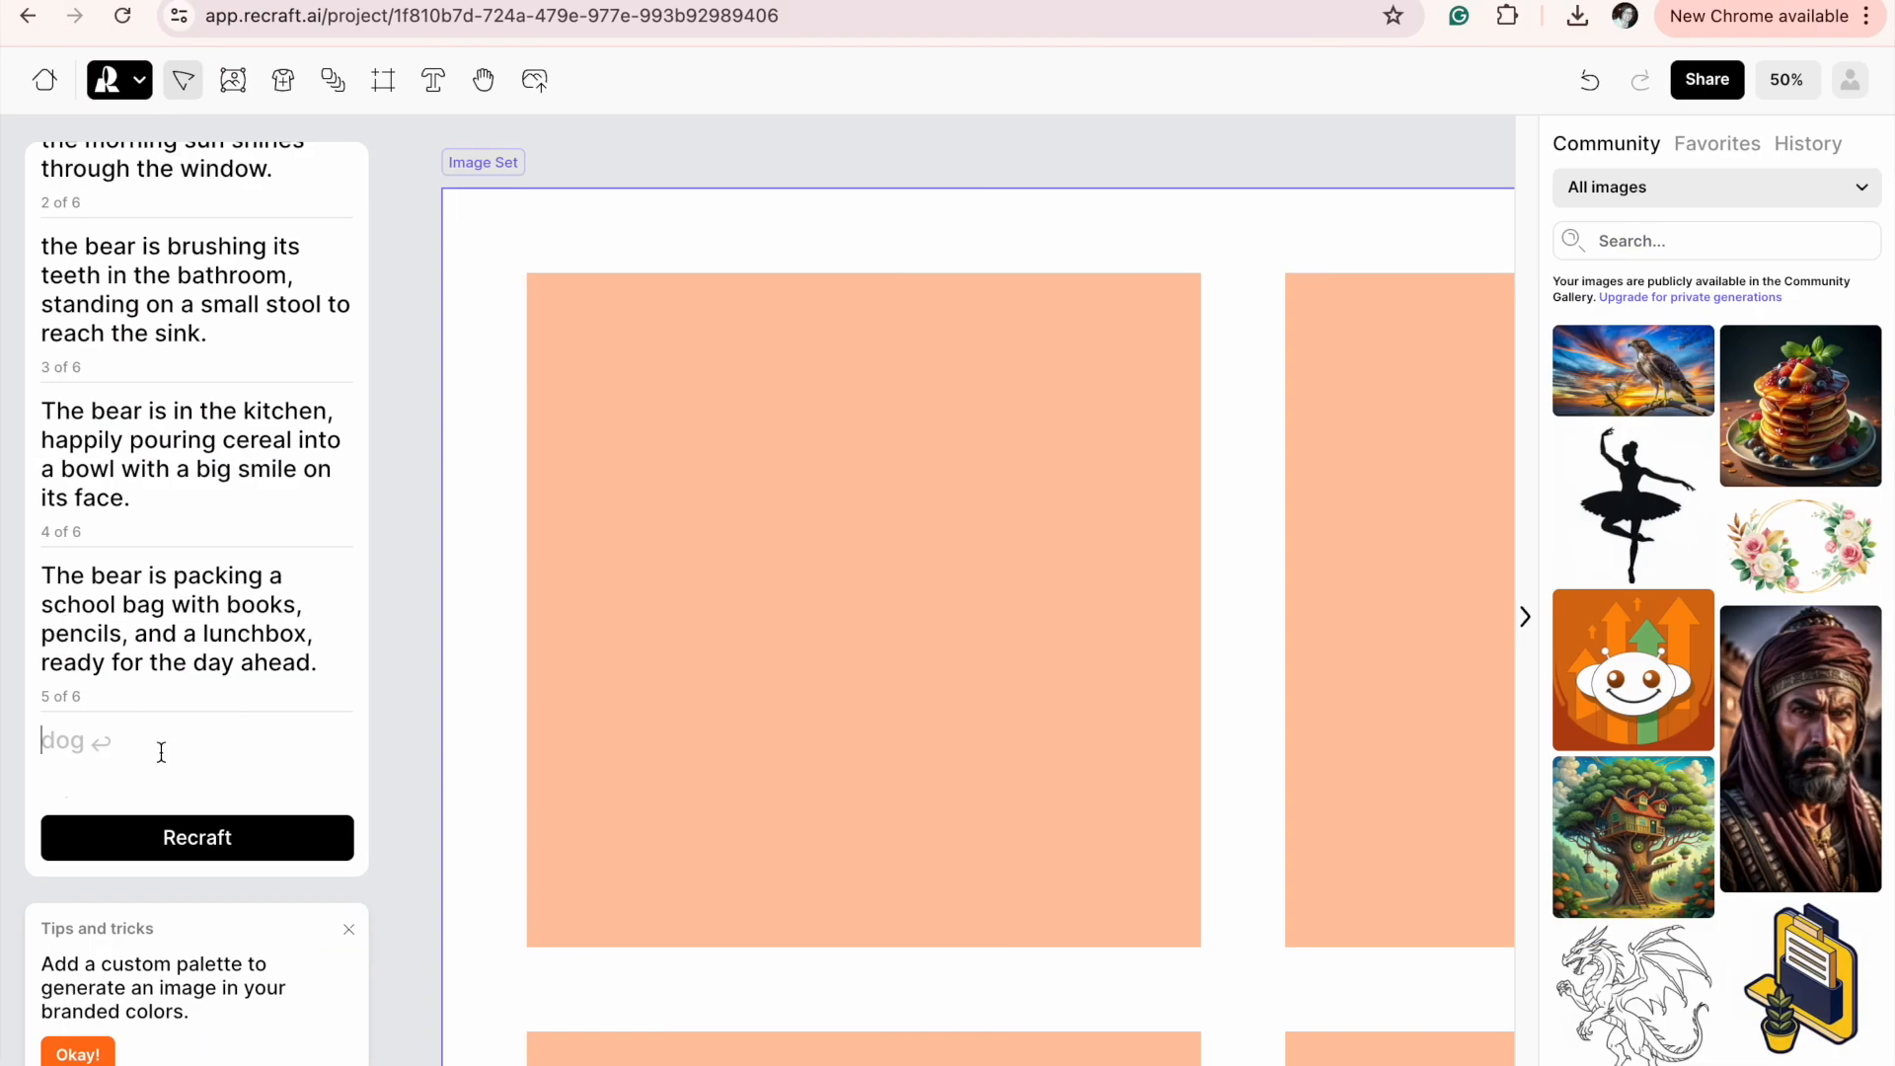
key("super+v")
key("Return")
Copy the sentence about the bear walking to school from the story document into the sixth prompt.
key("ctrl+Right")
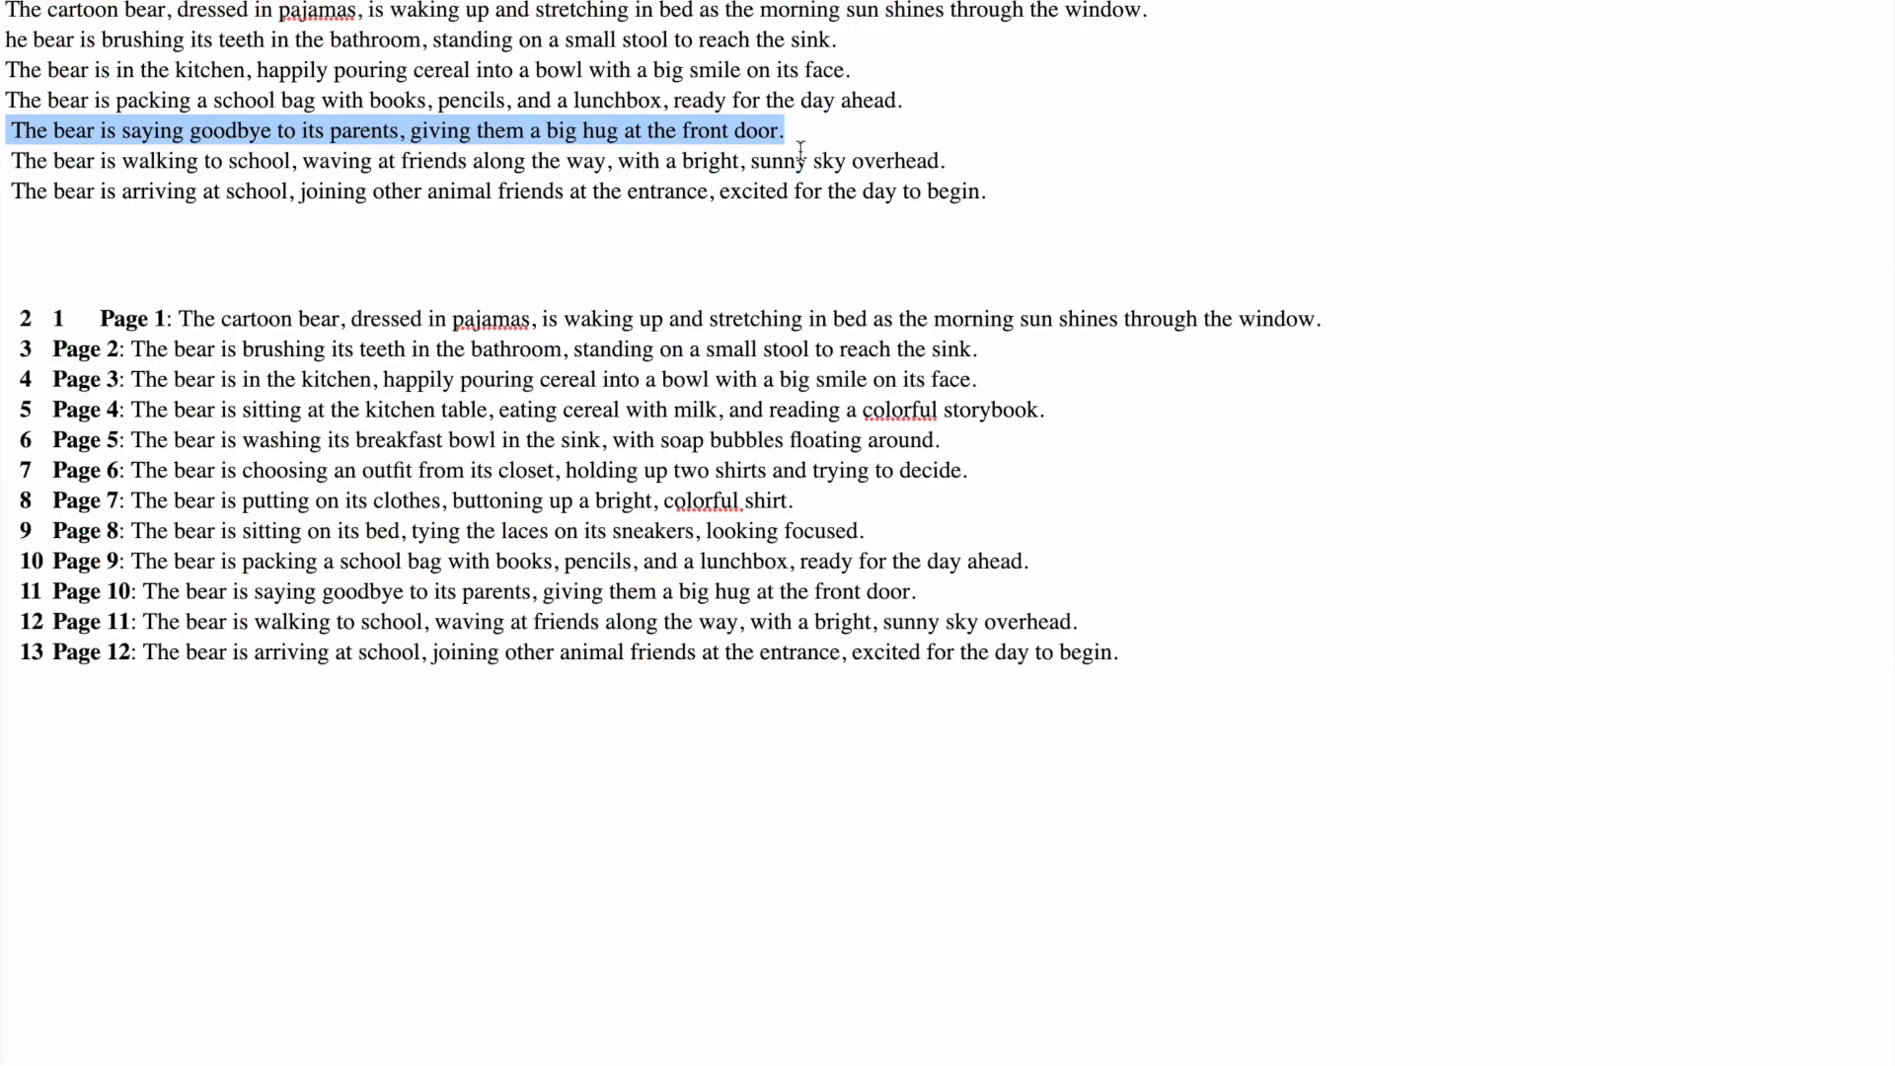
left_click_drag(967, 161, 3, 155)
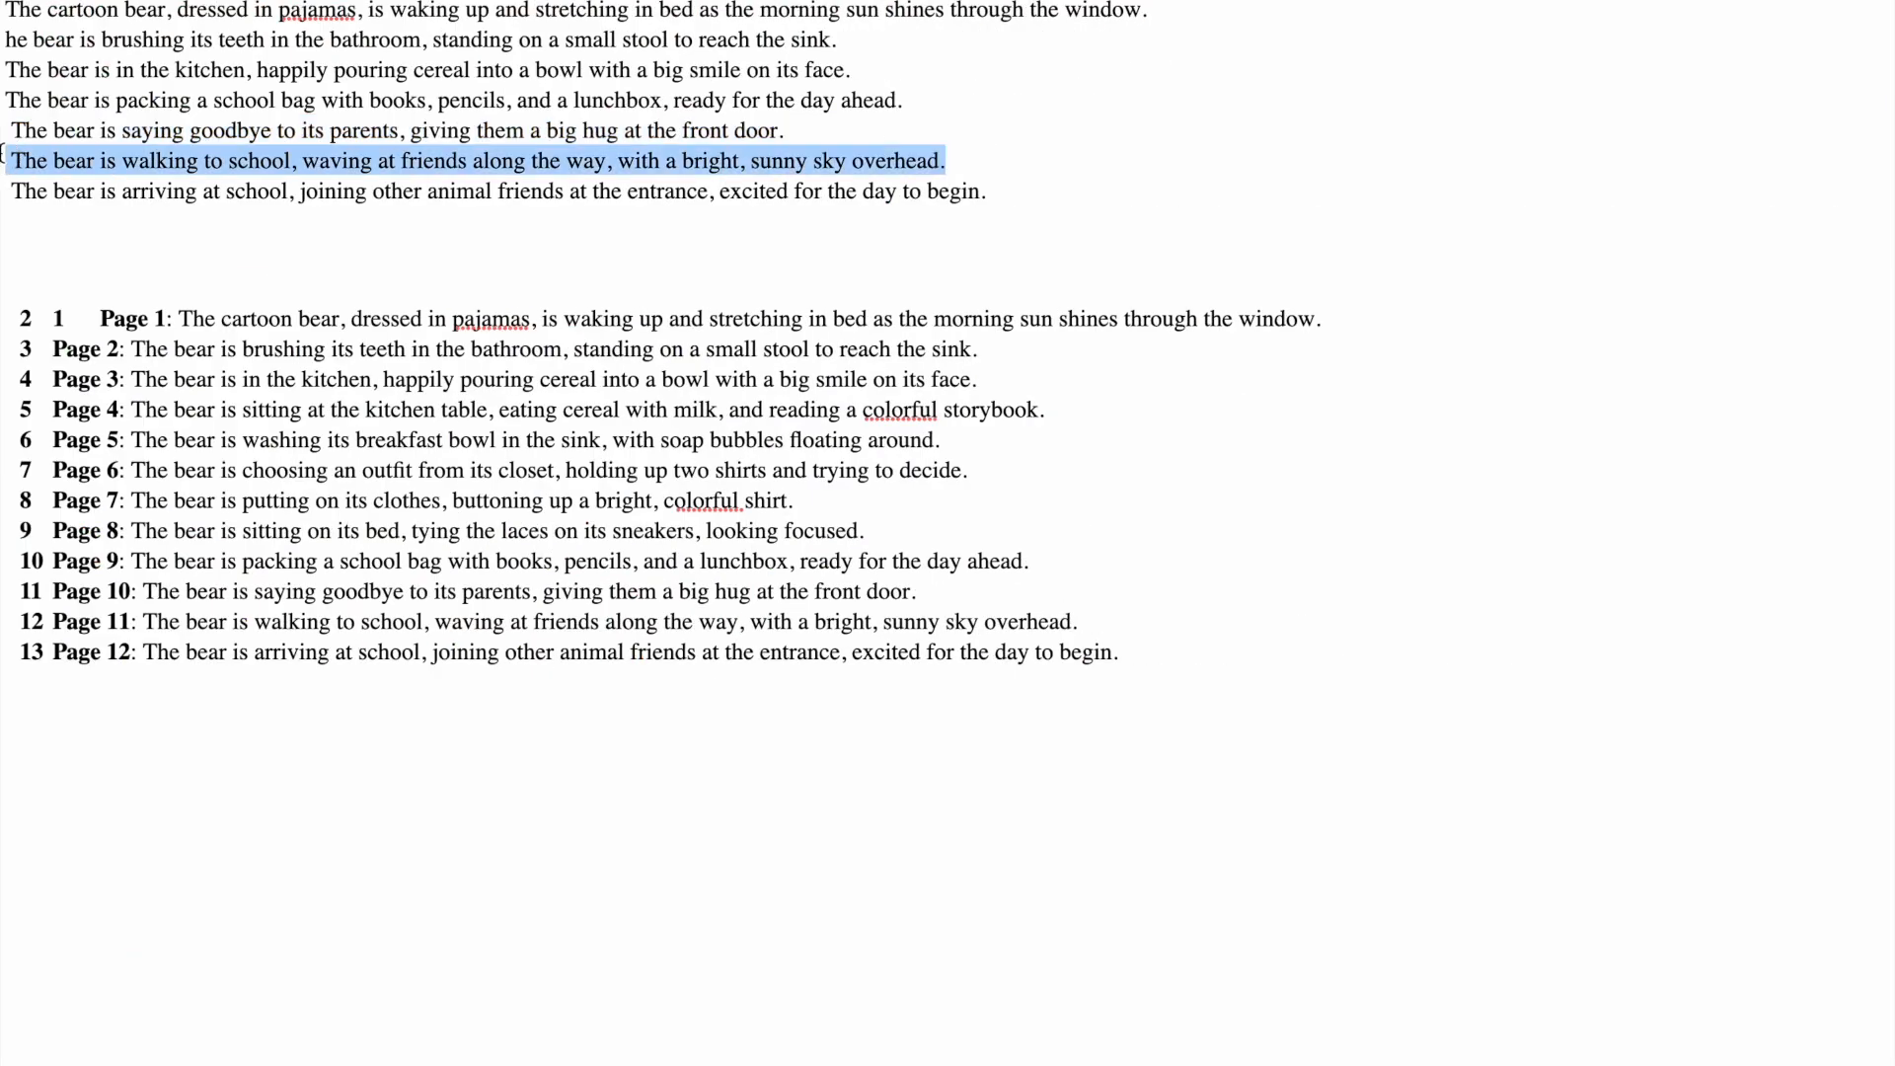
key("super+c")
key("ctrl+Left")
left_click(103, 691)
key("super+v")
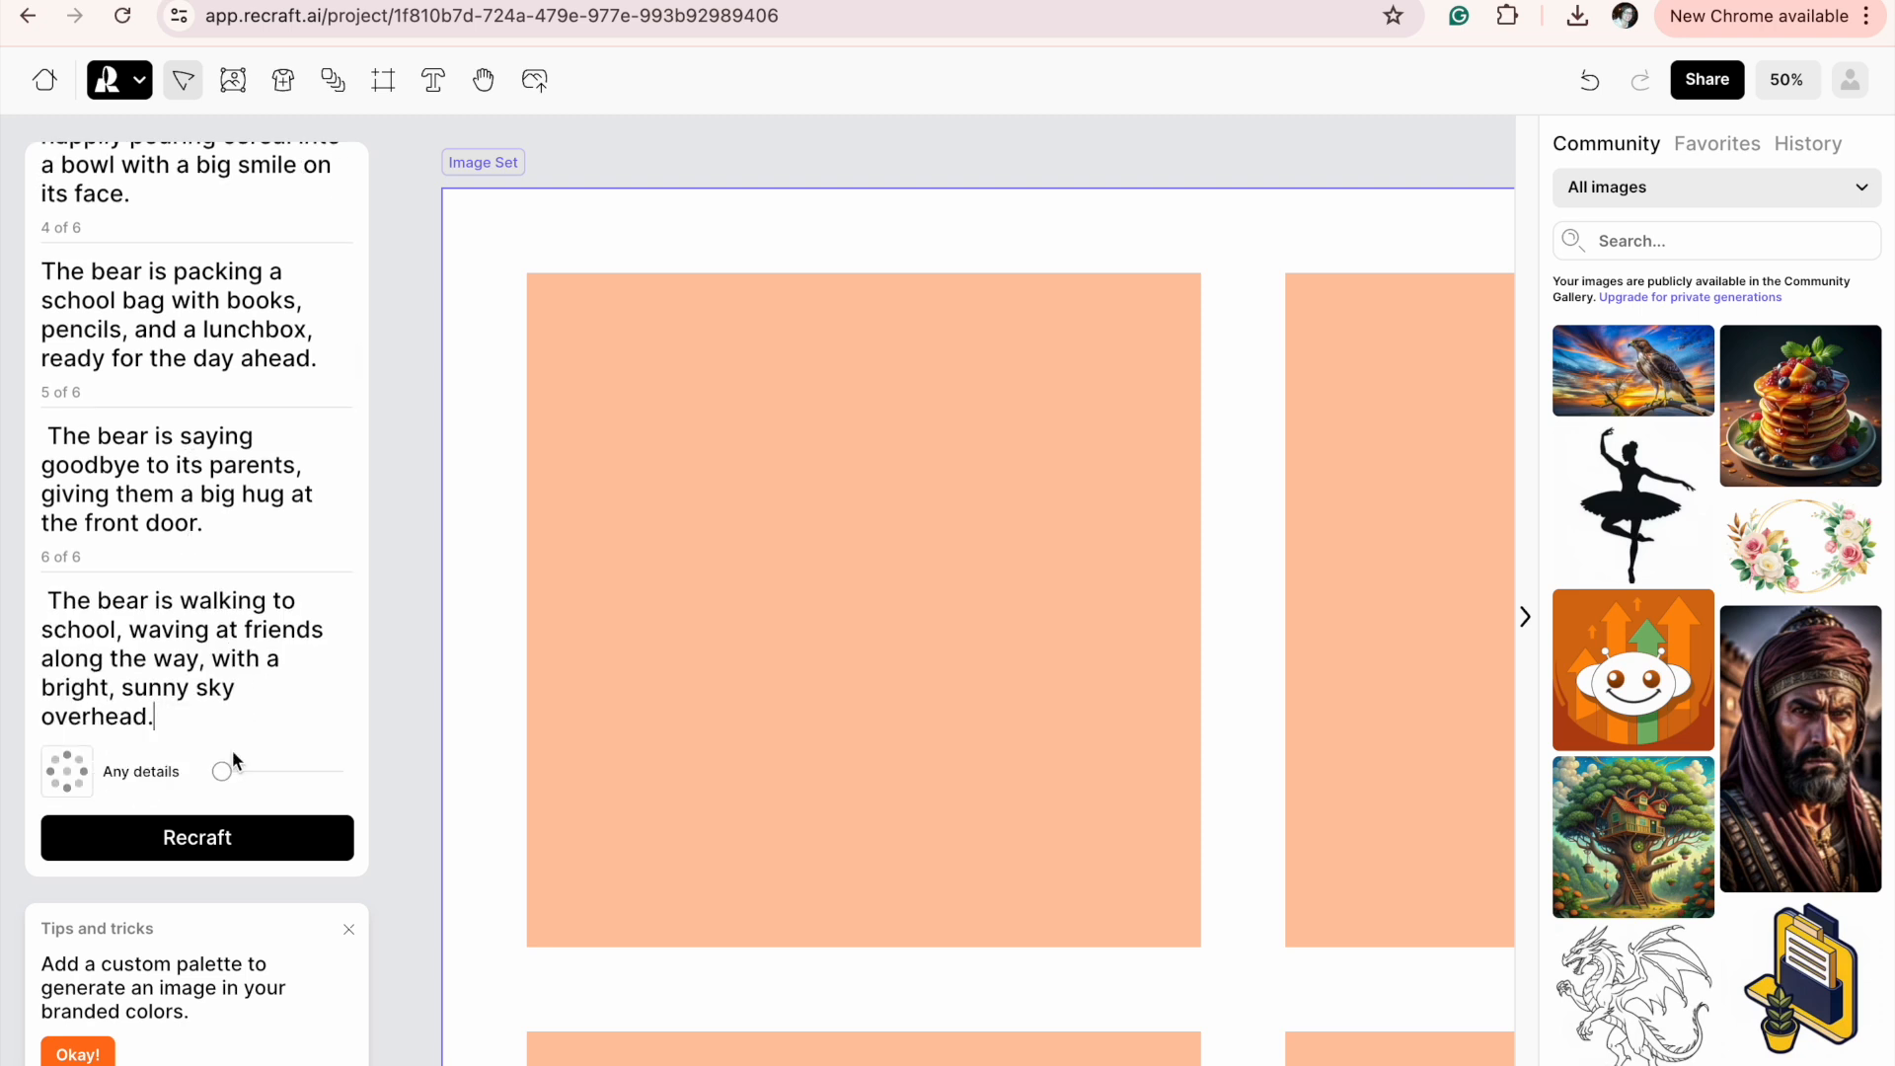
Set the image set's level of detail to Medium.
left_click(225, 771)
left_click_drag(221, 771, 282, 766)
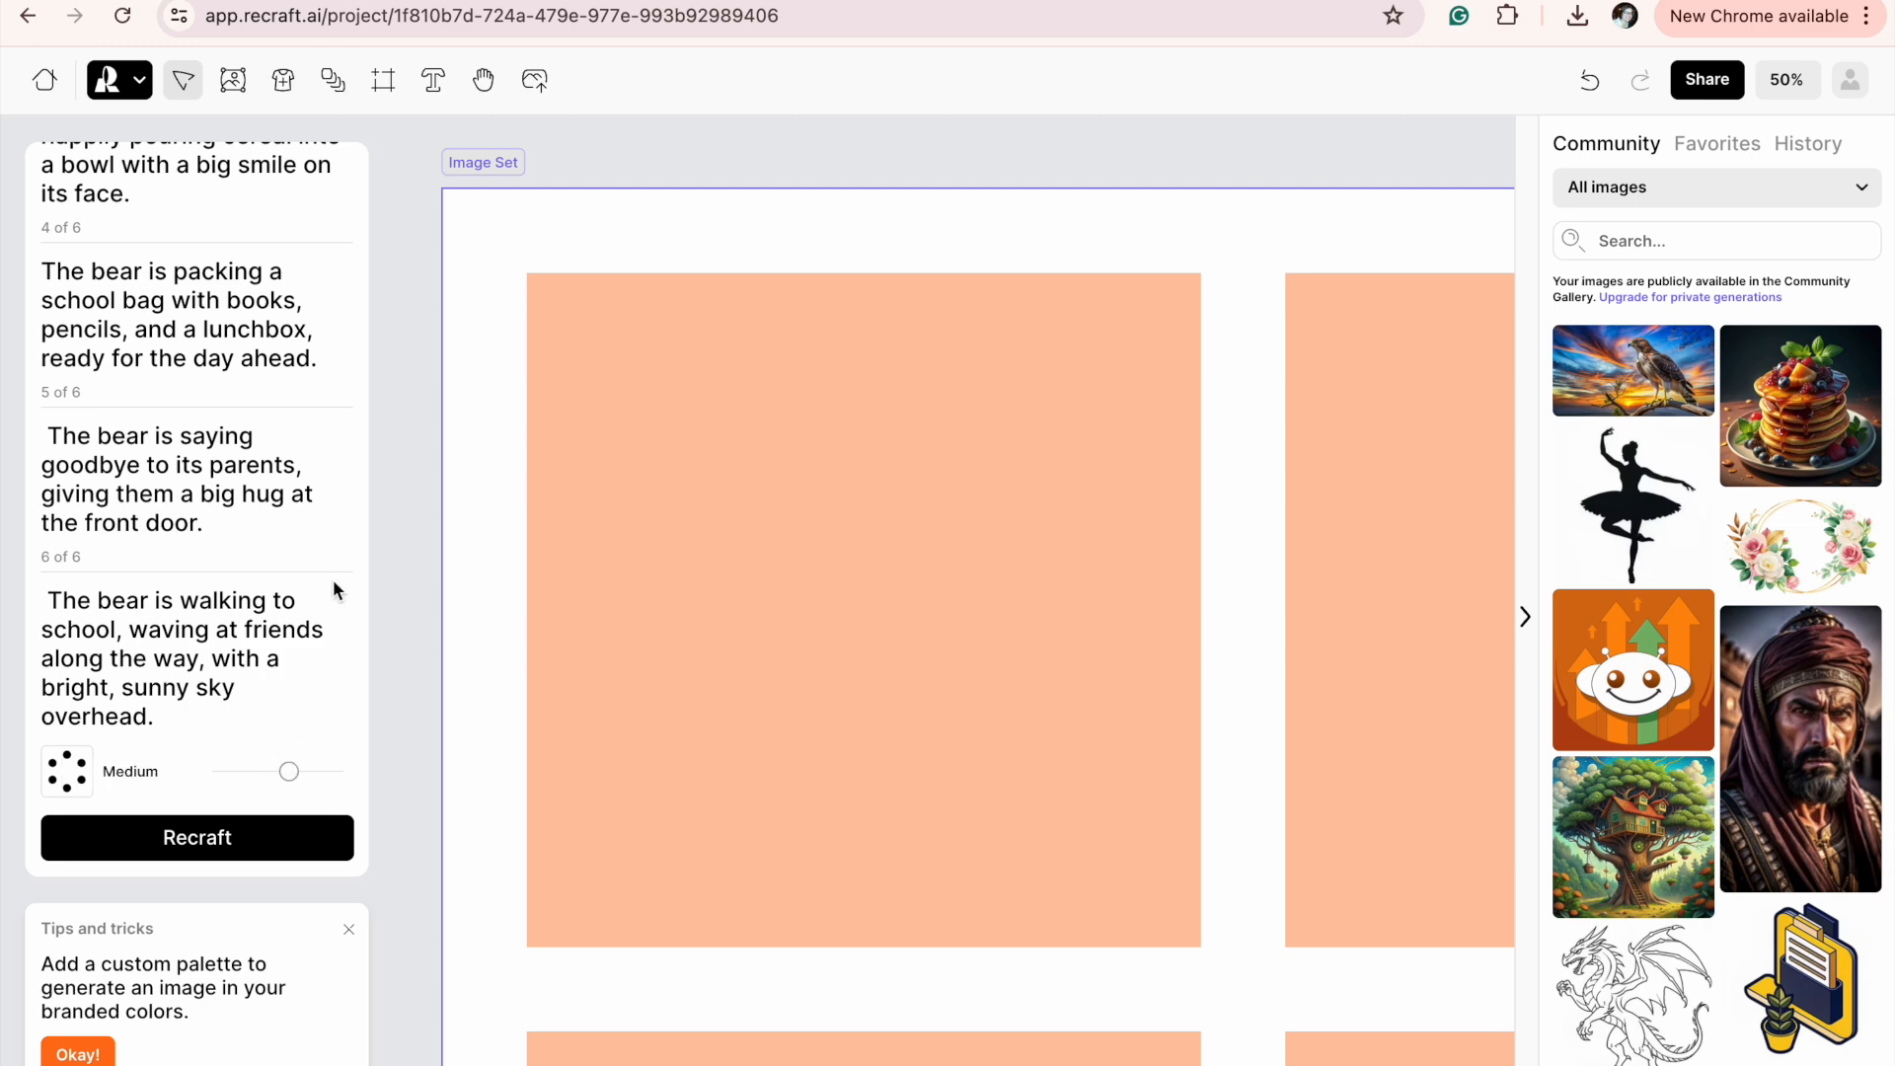
Choose the raster Hand-drawn style for the image set and generate the six images.
scroll(255, 604, "up", 5)
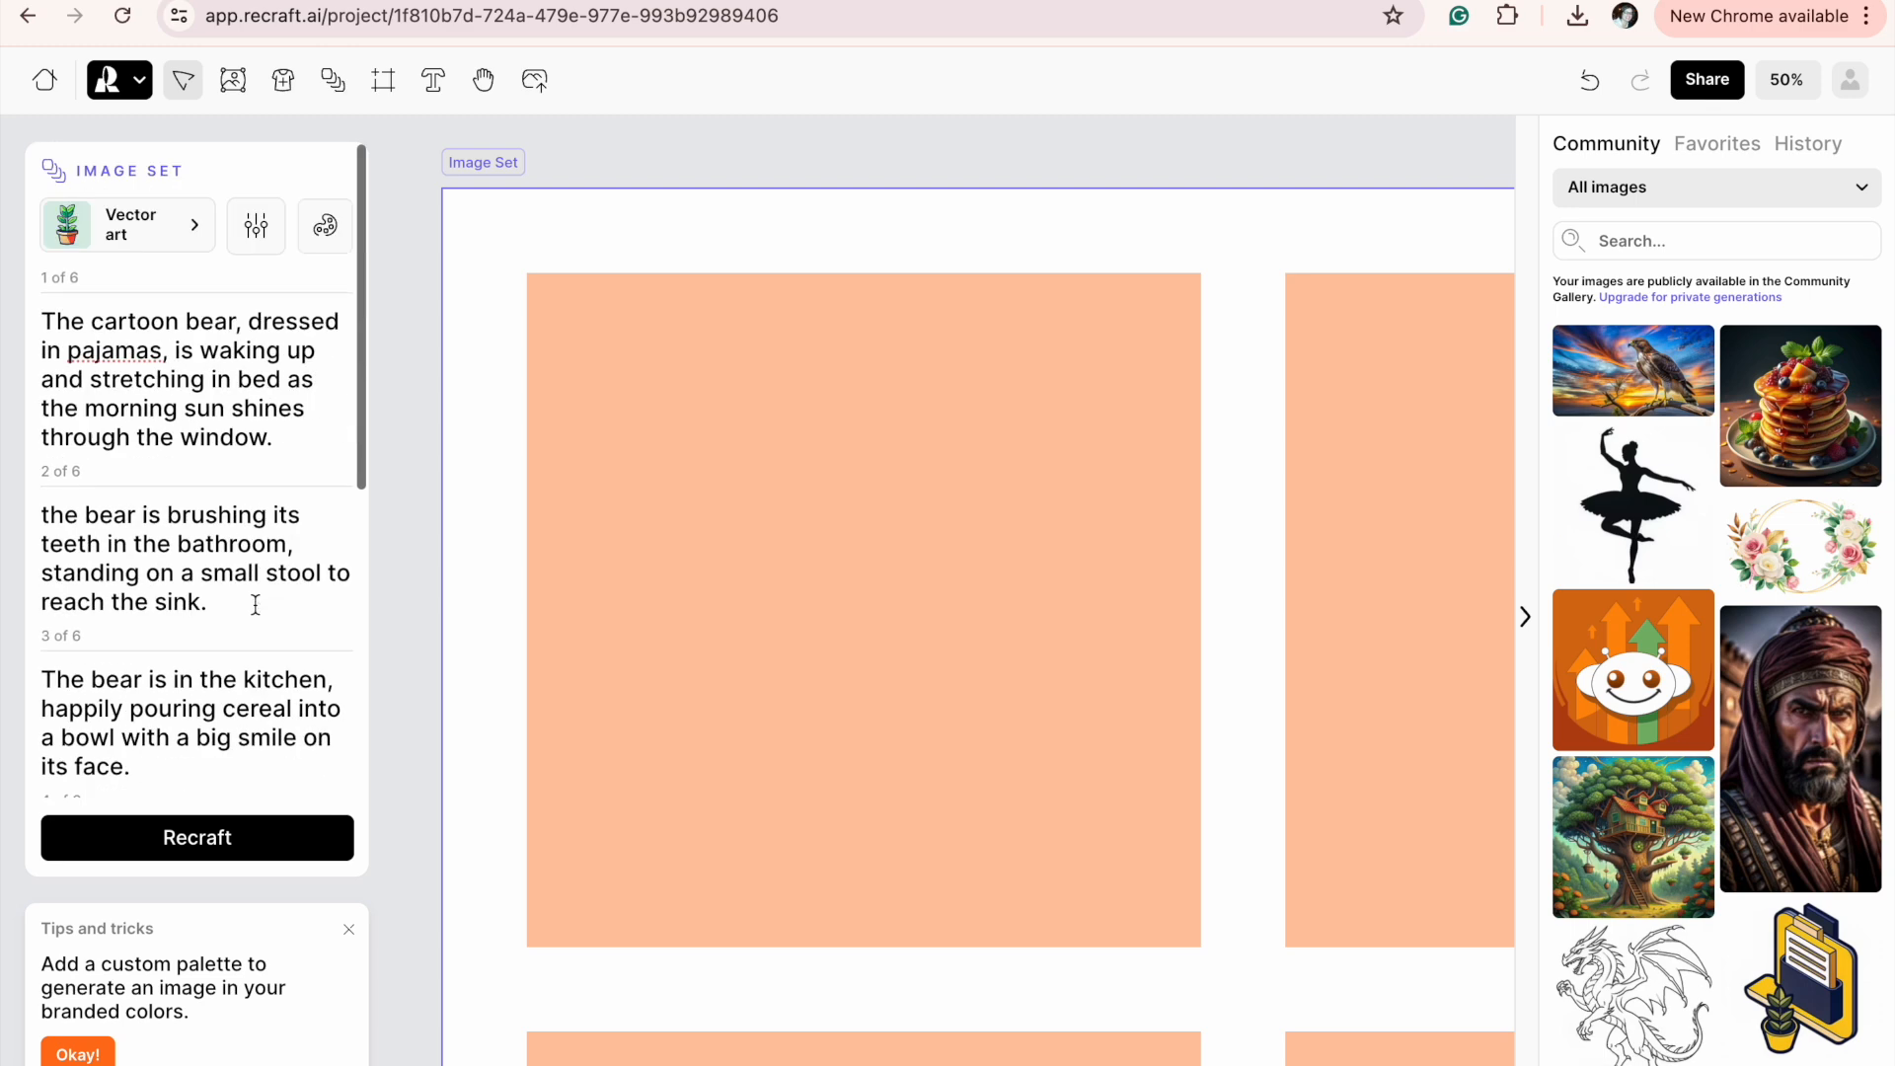
left_click(117, 240)
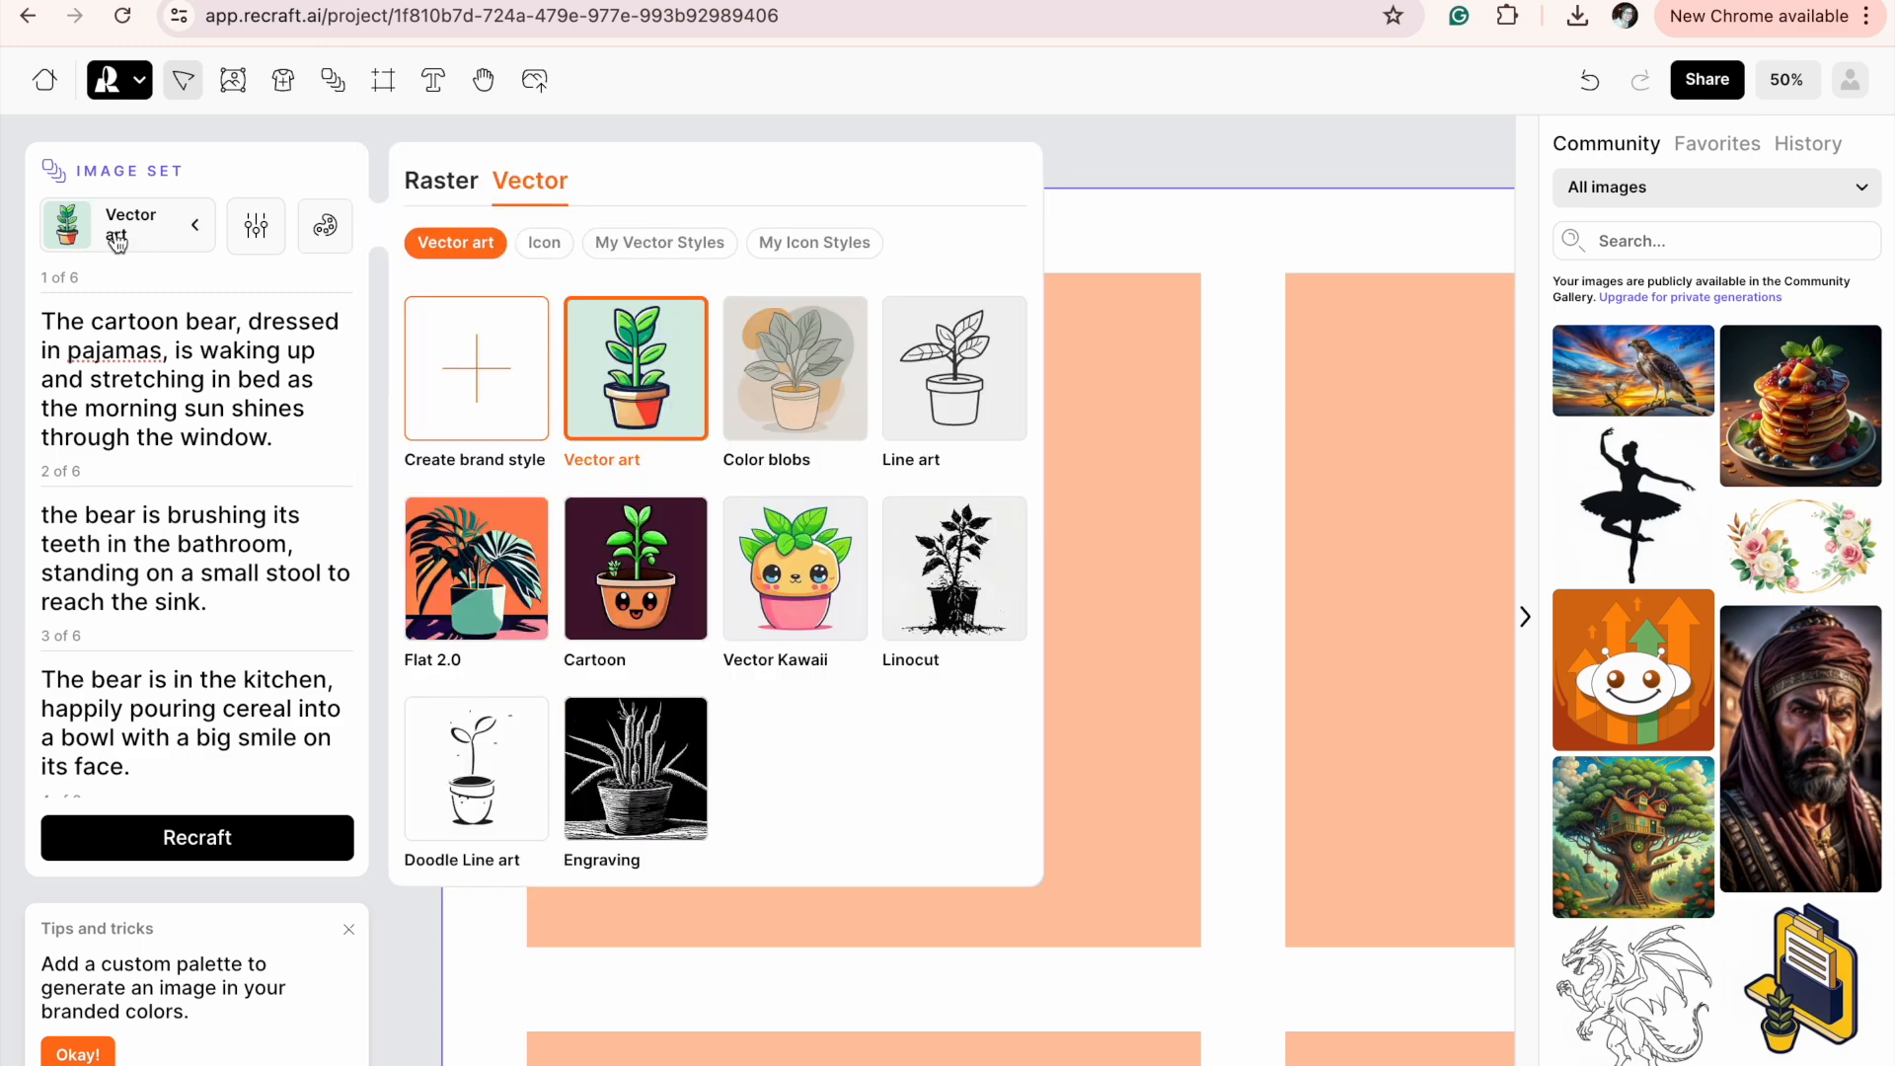
left_click(439, 183)
left_click(528, 185)
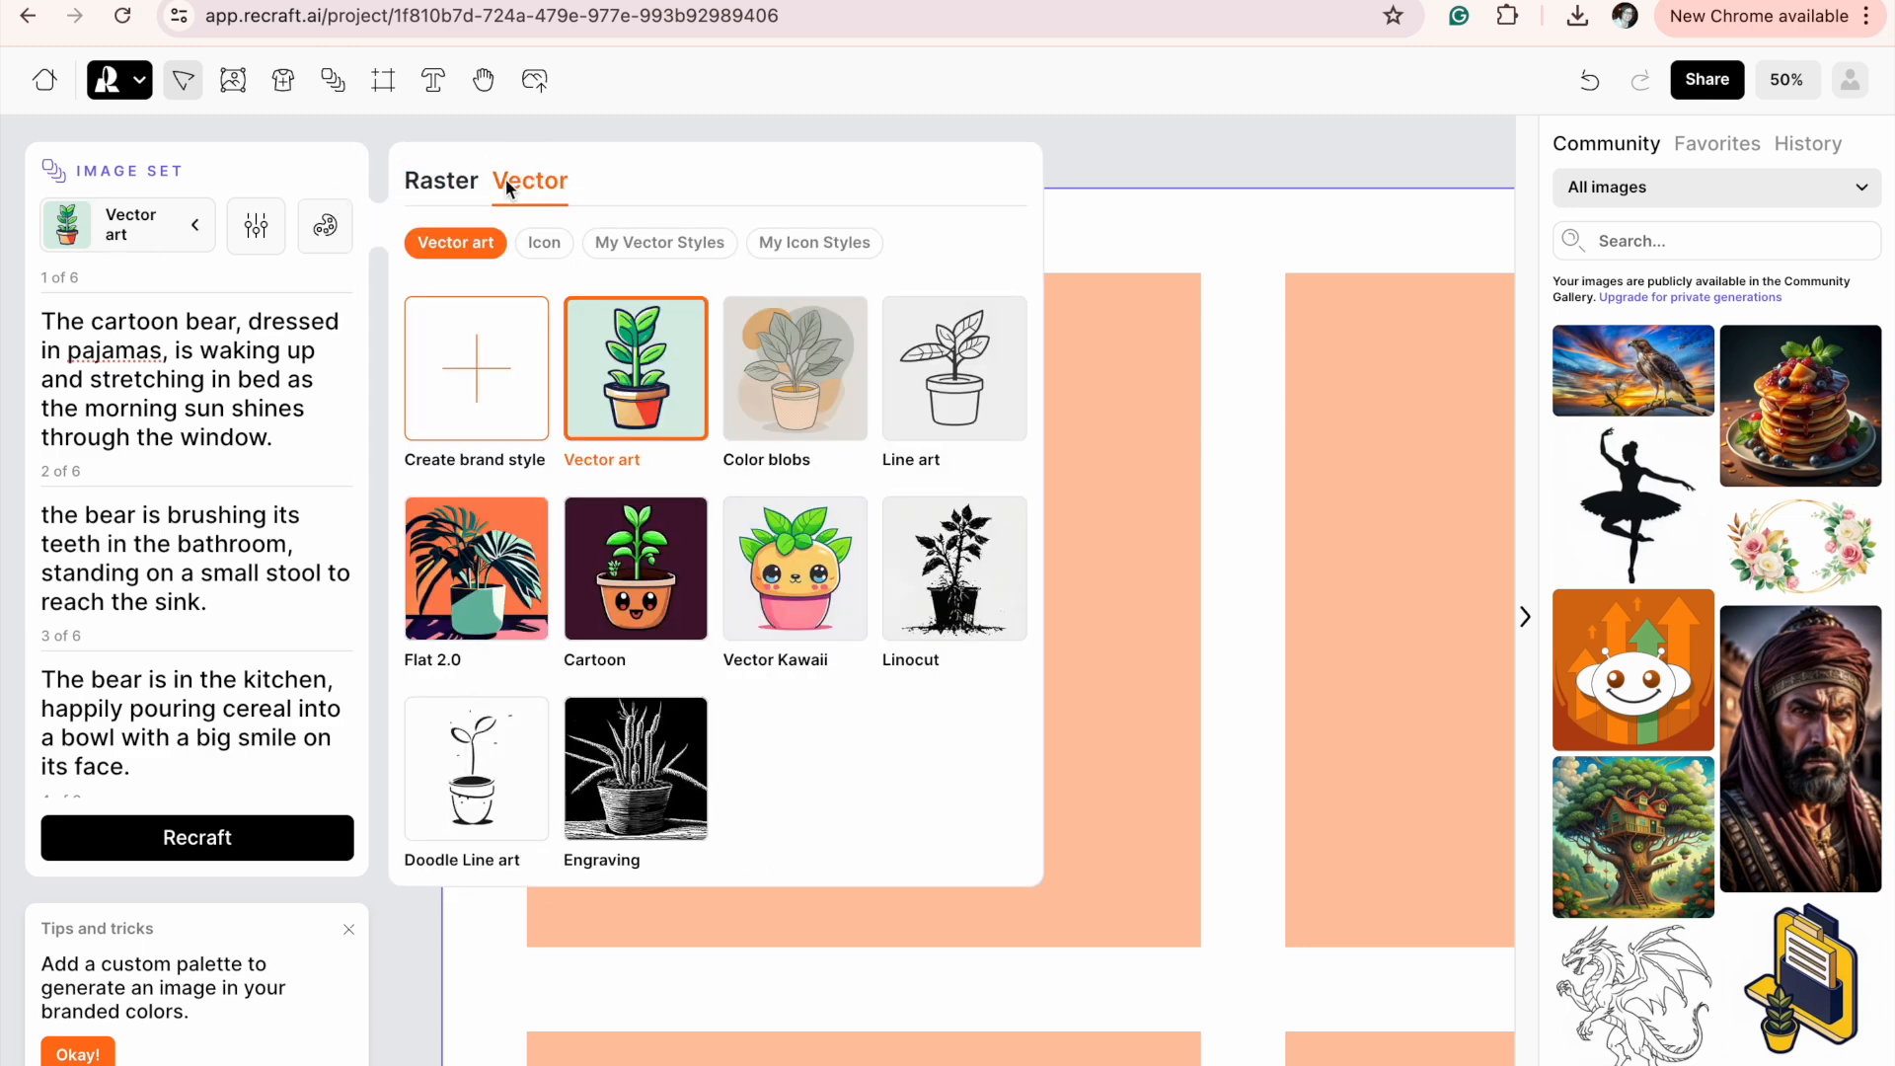
left_click(451, 186)
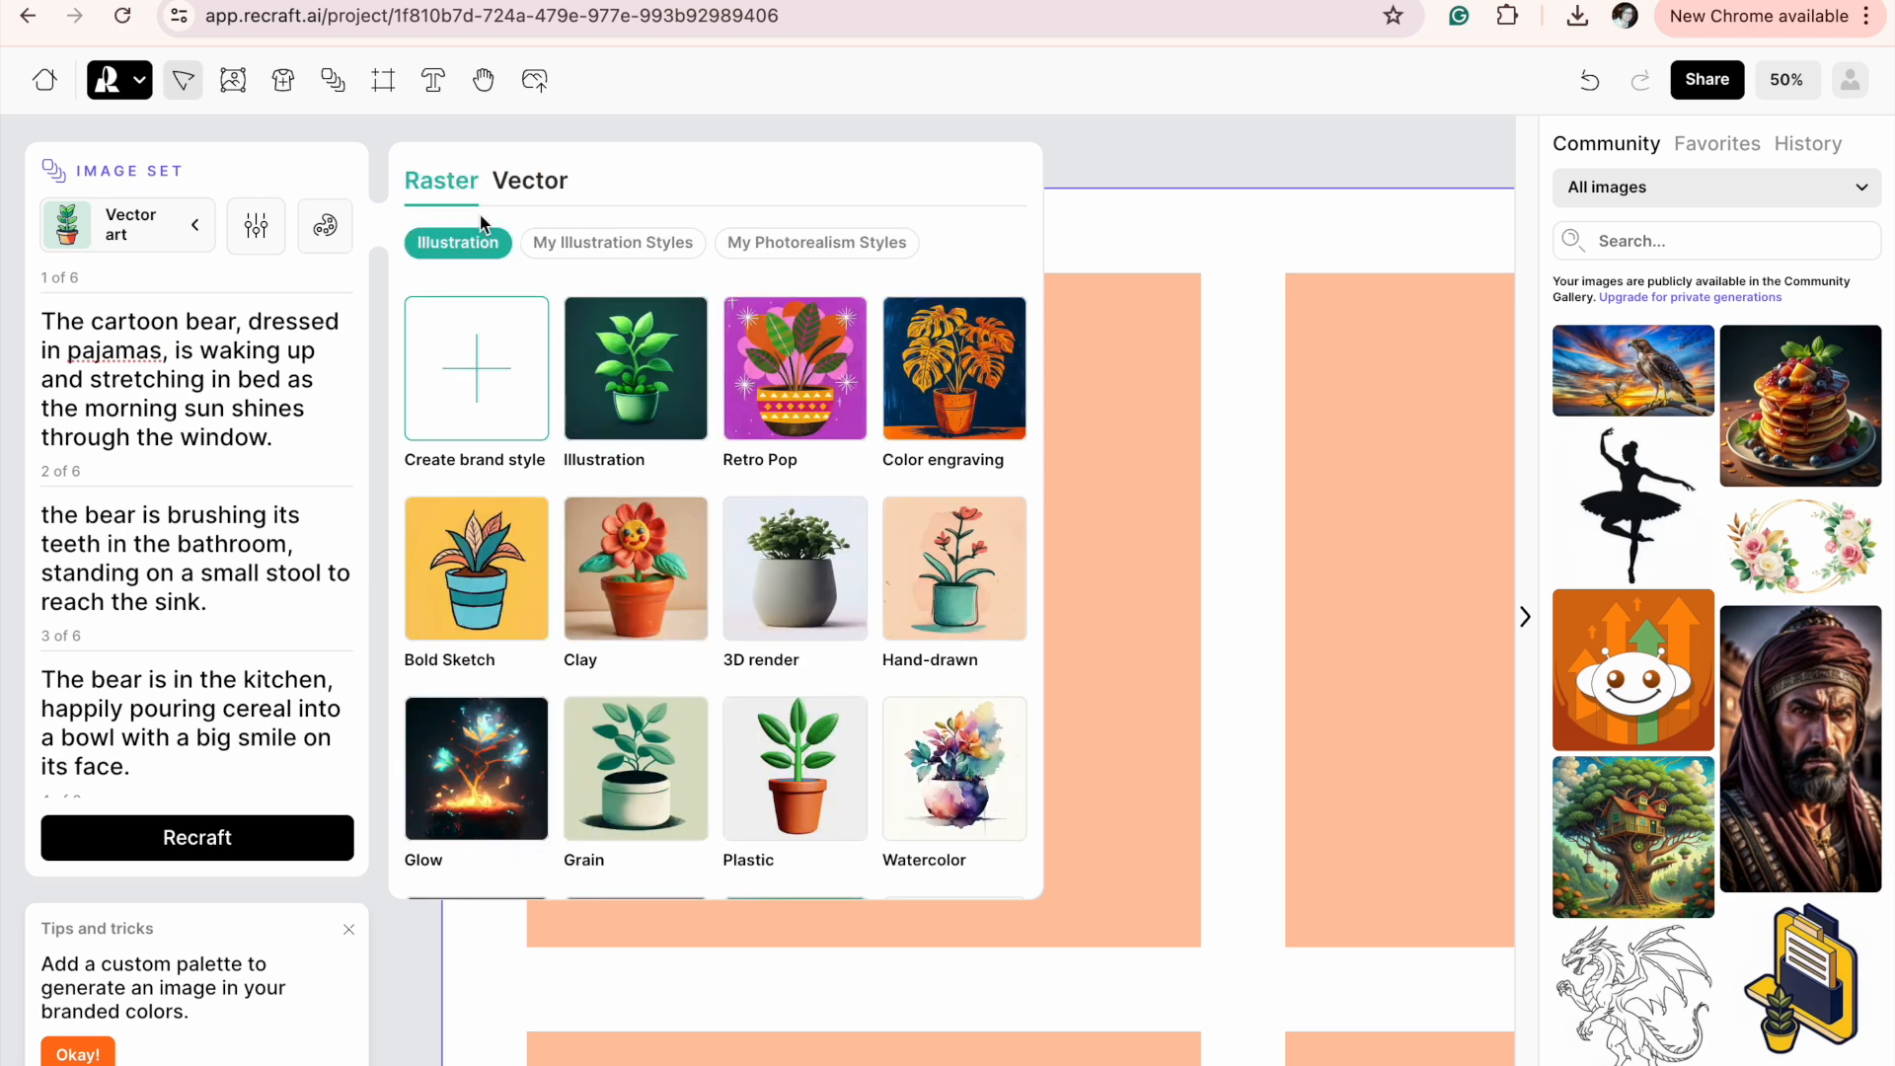
left_click(630, 369)
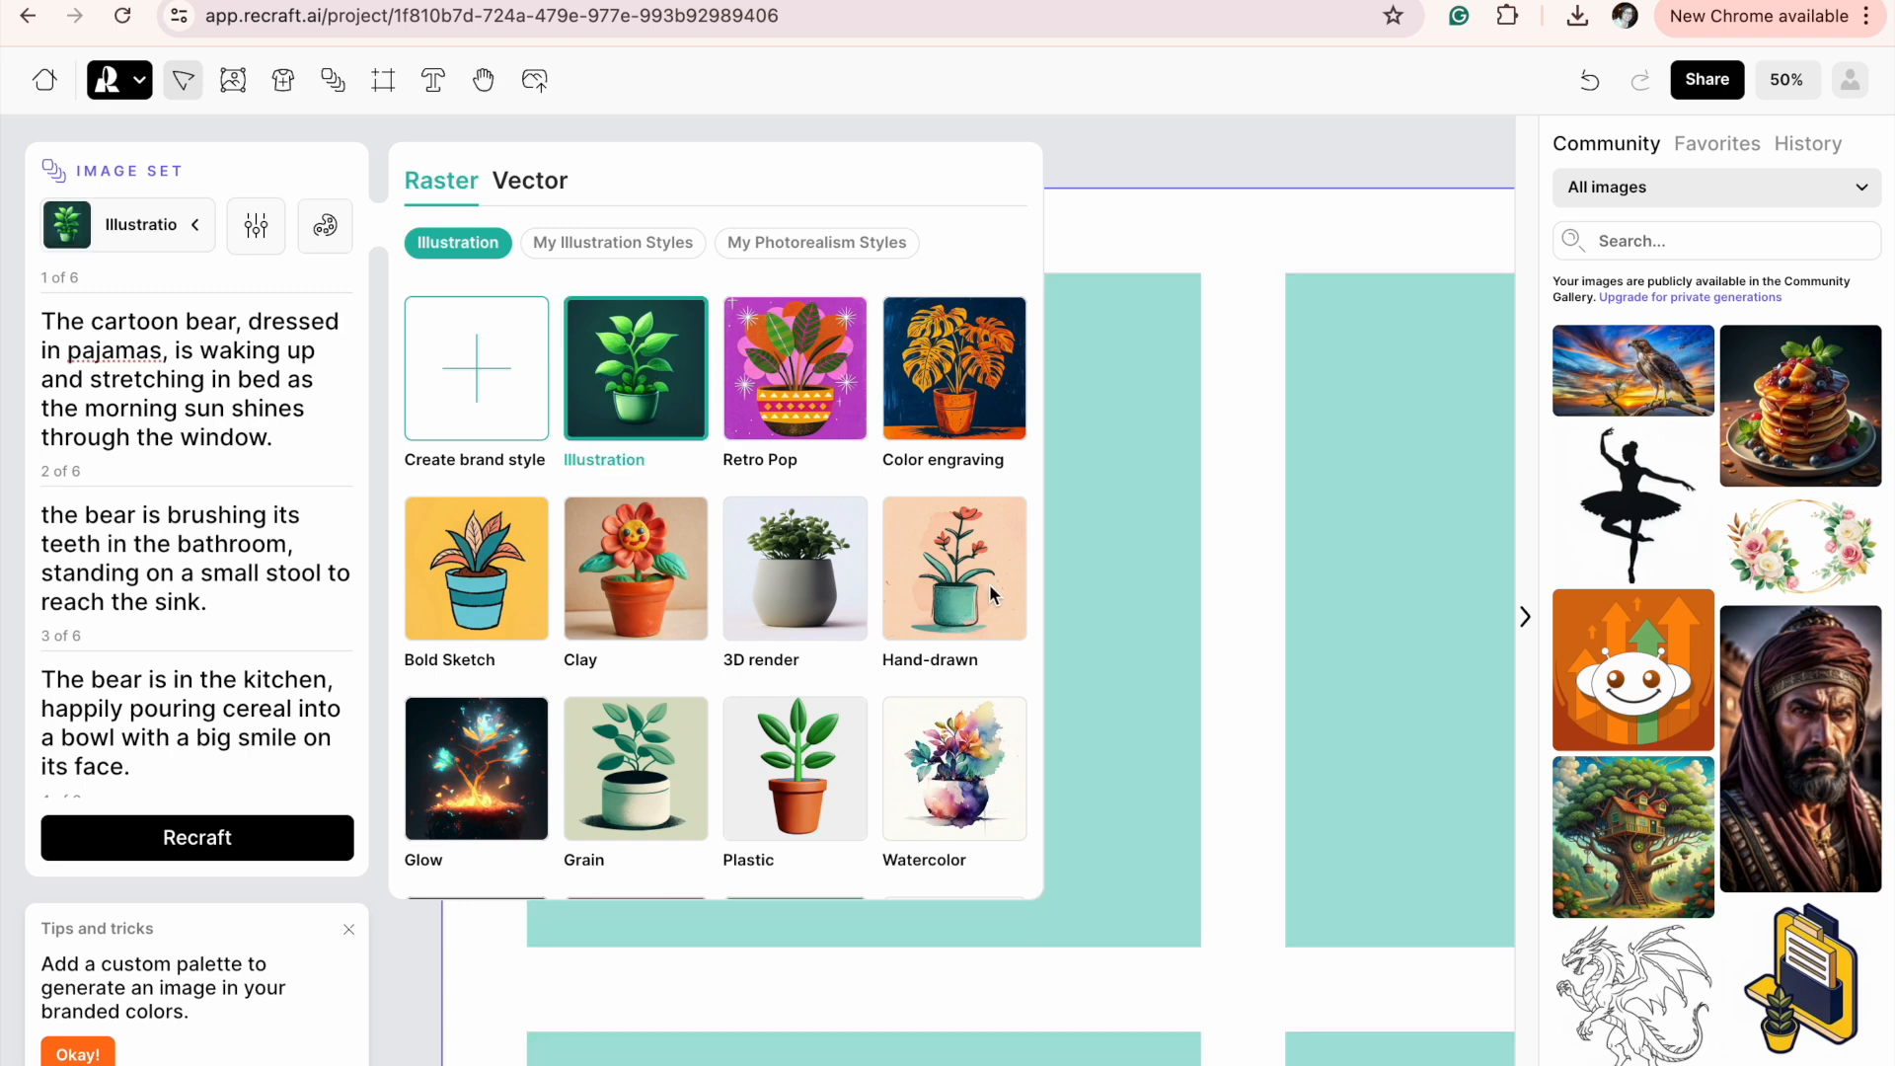
scroll(797, 642, "down", 3)
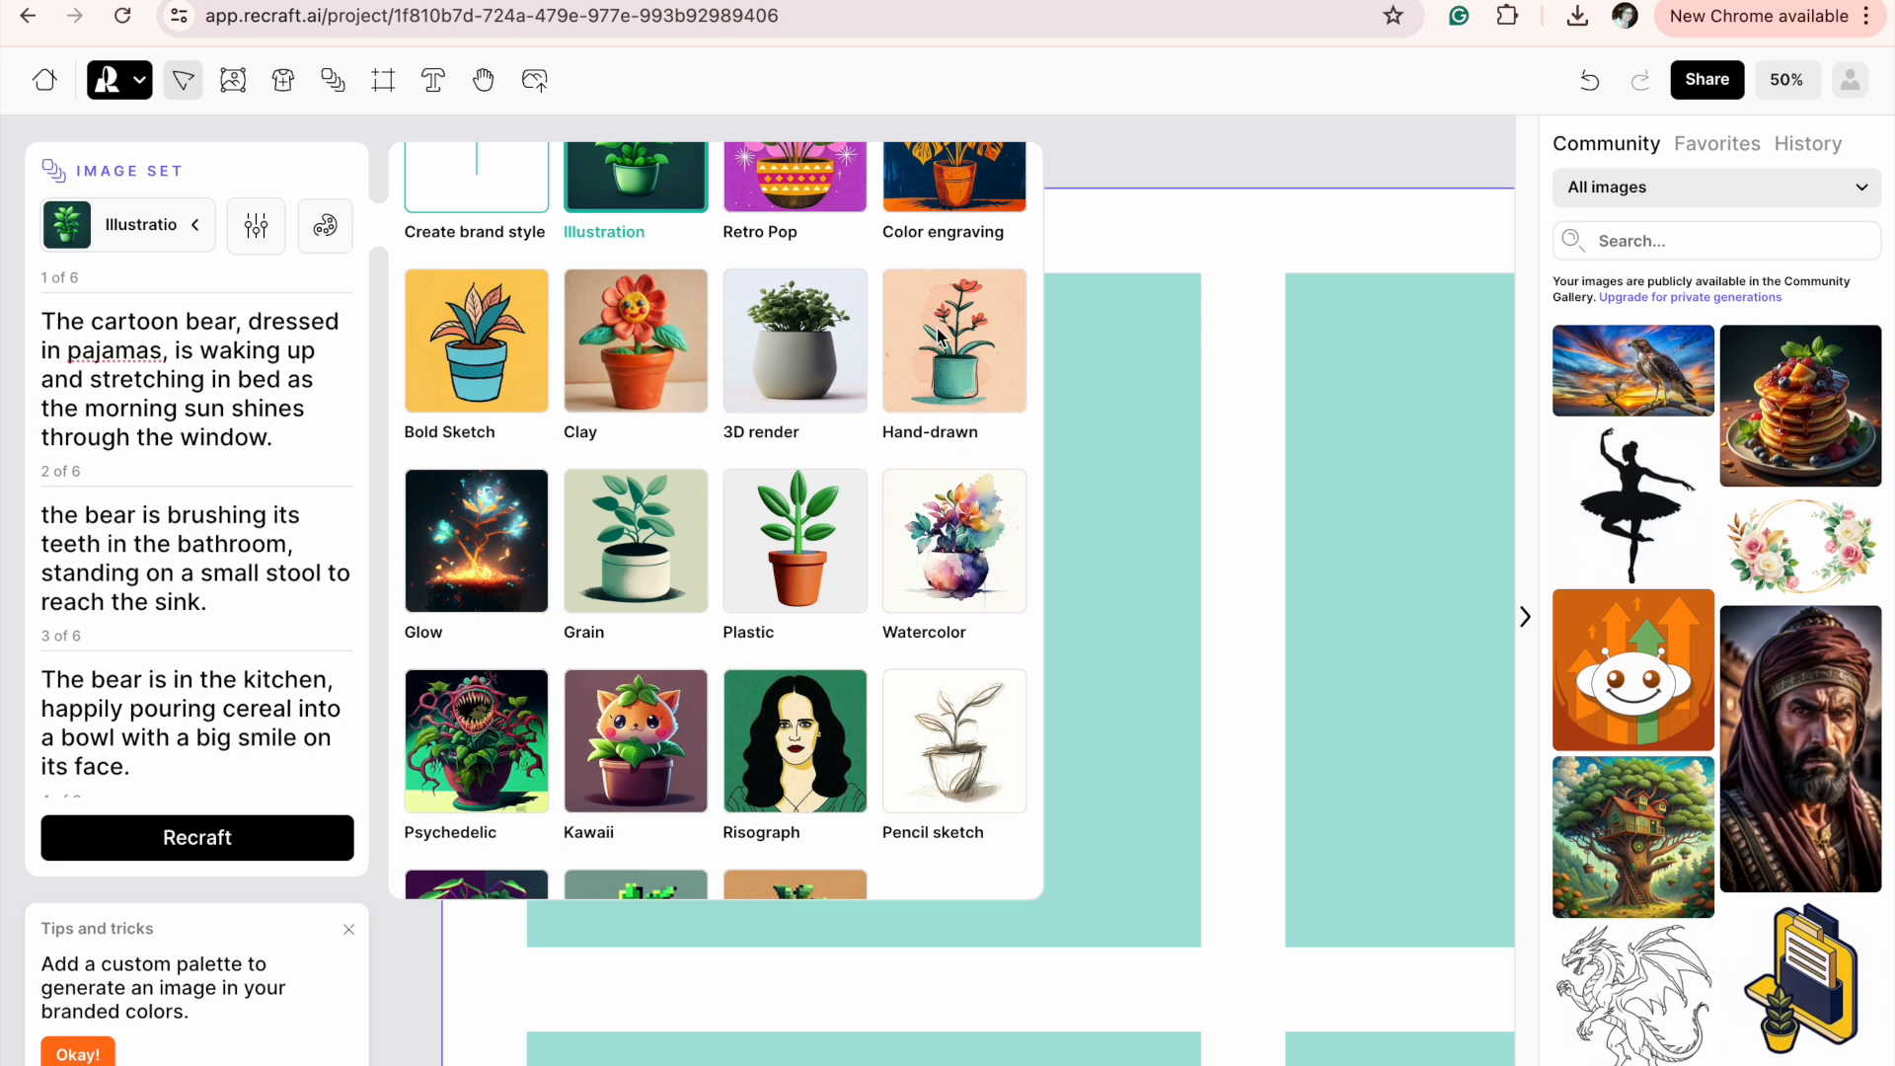
left_click(956, 352)
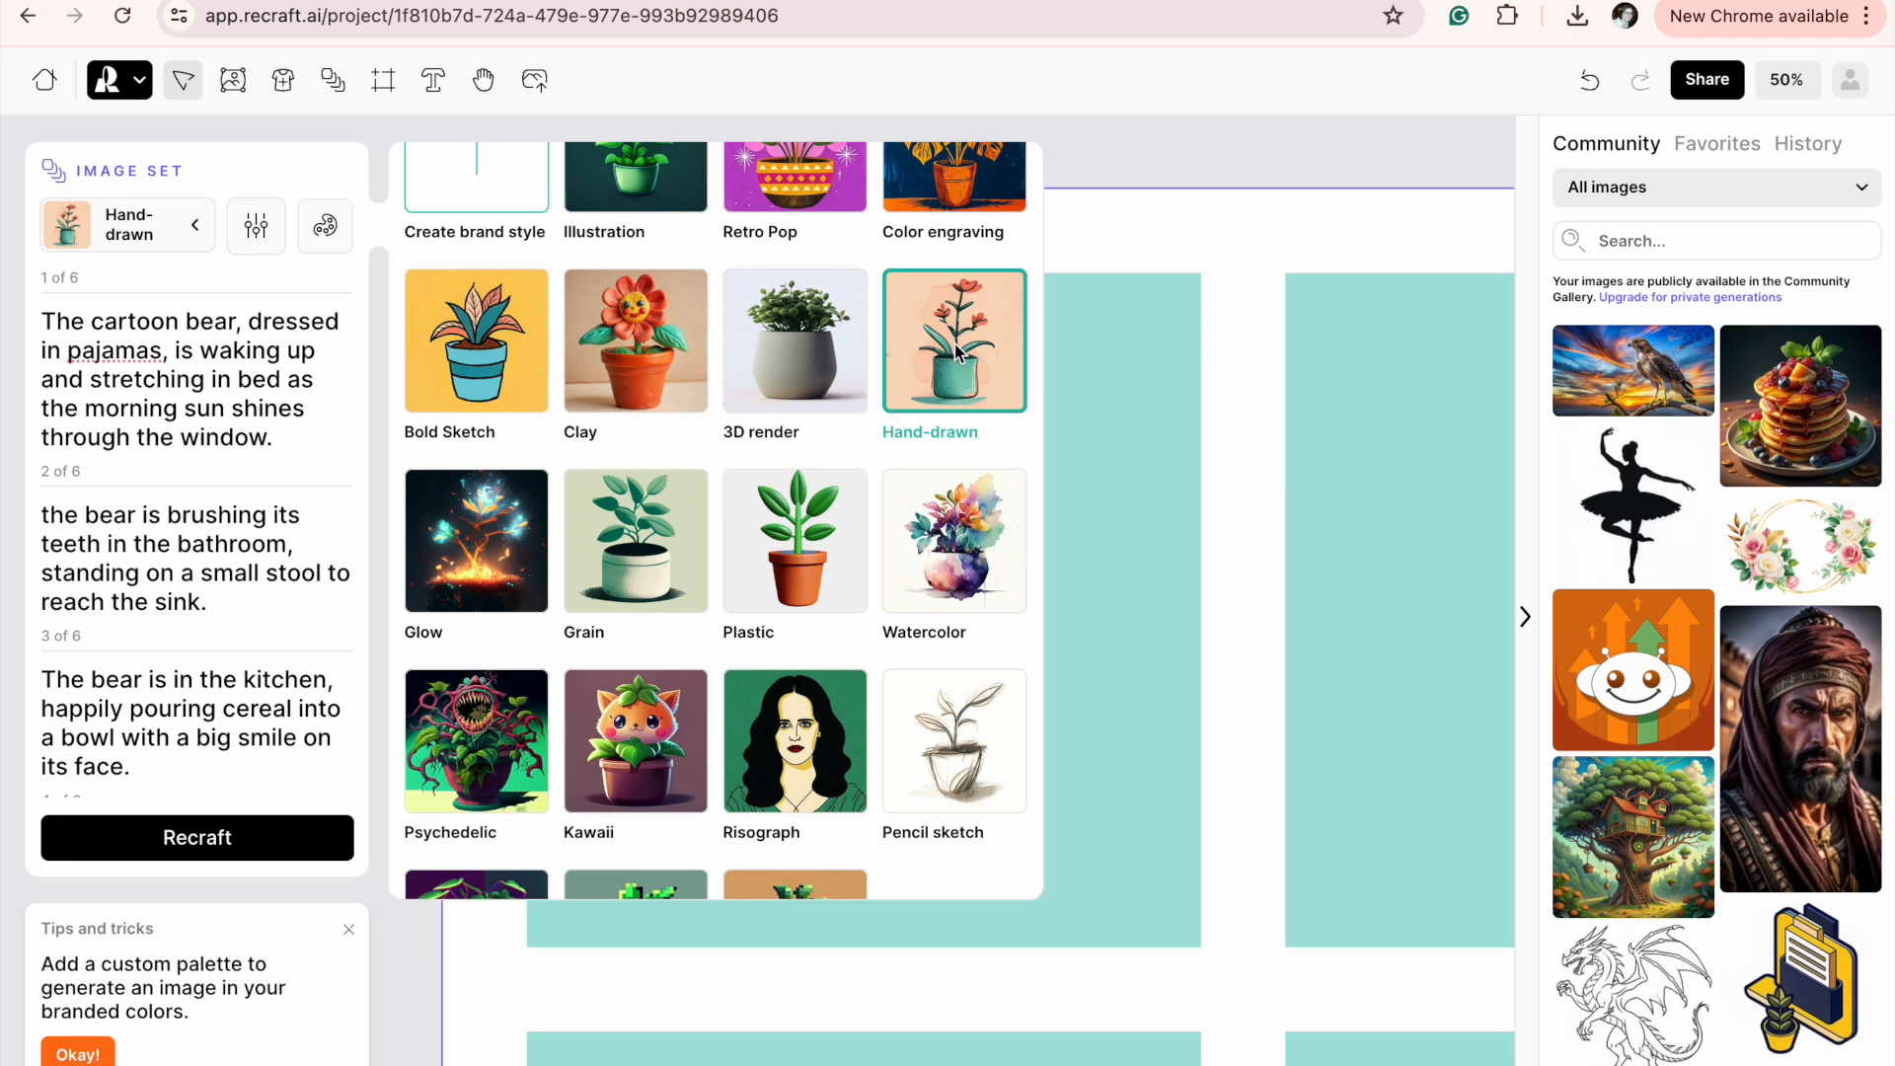
scroll(724, 642, "down", 2)
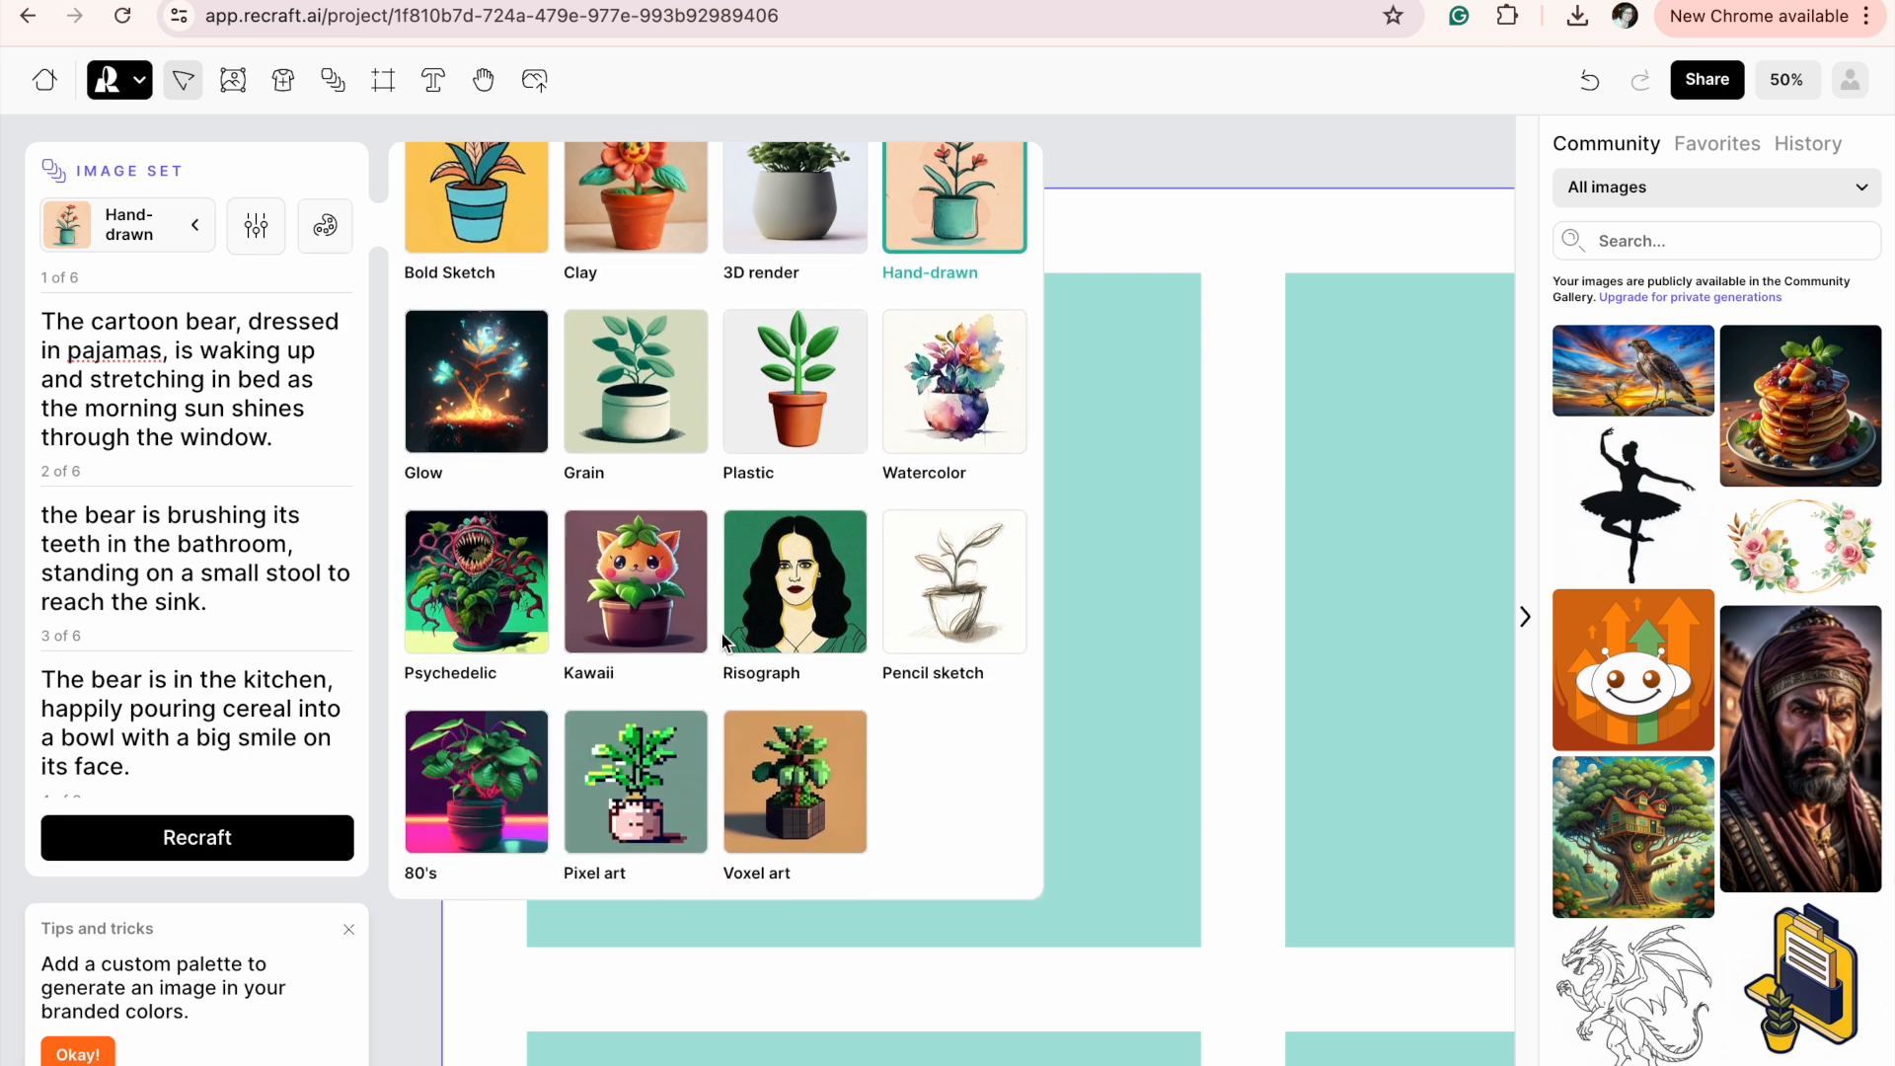
scroll(721, 633, "up", 2)
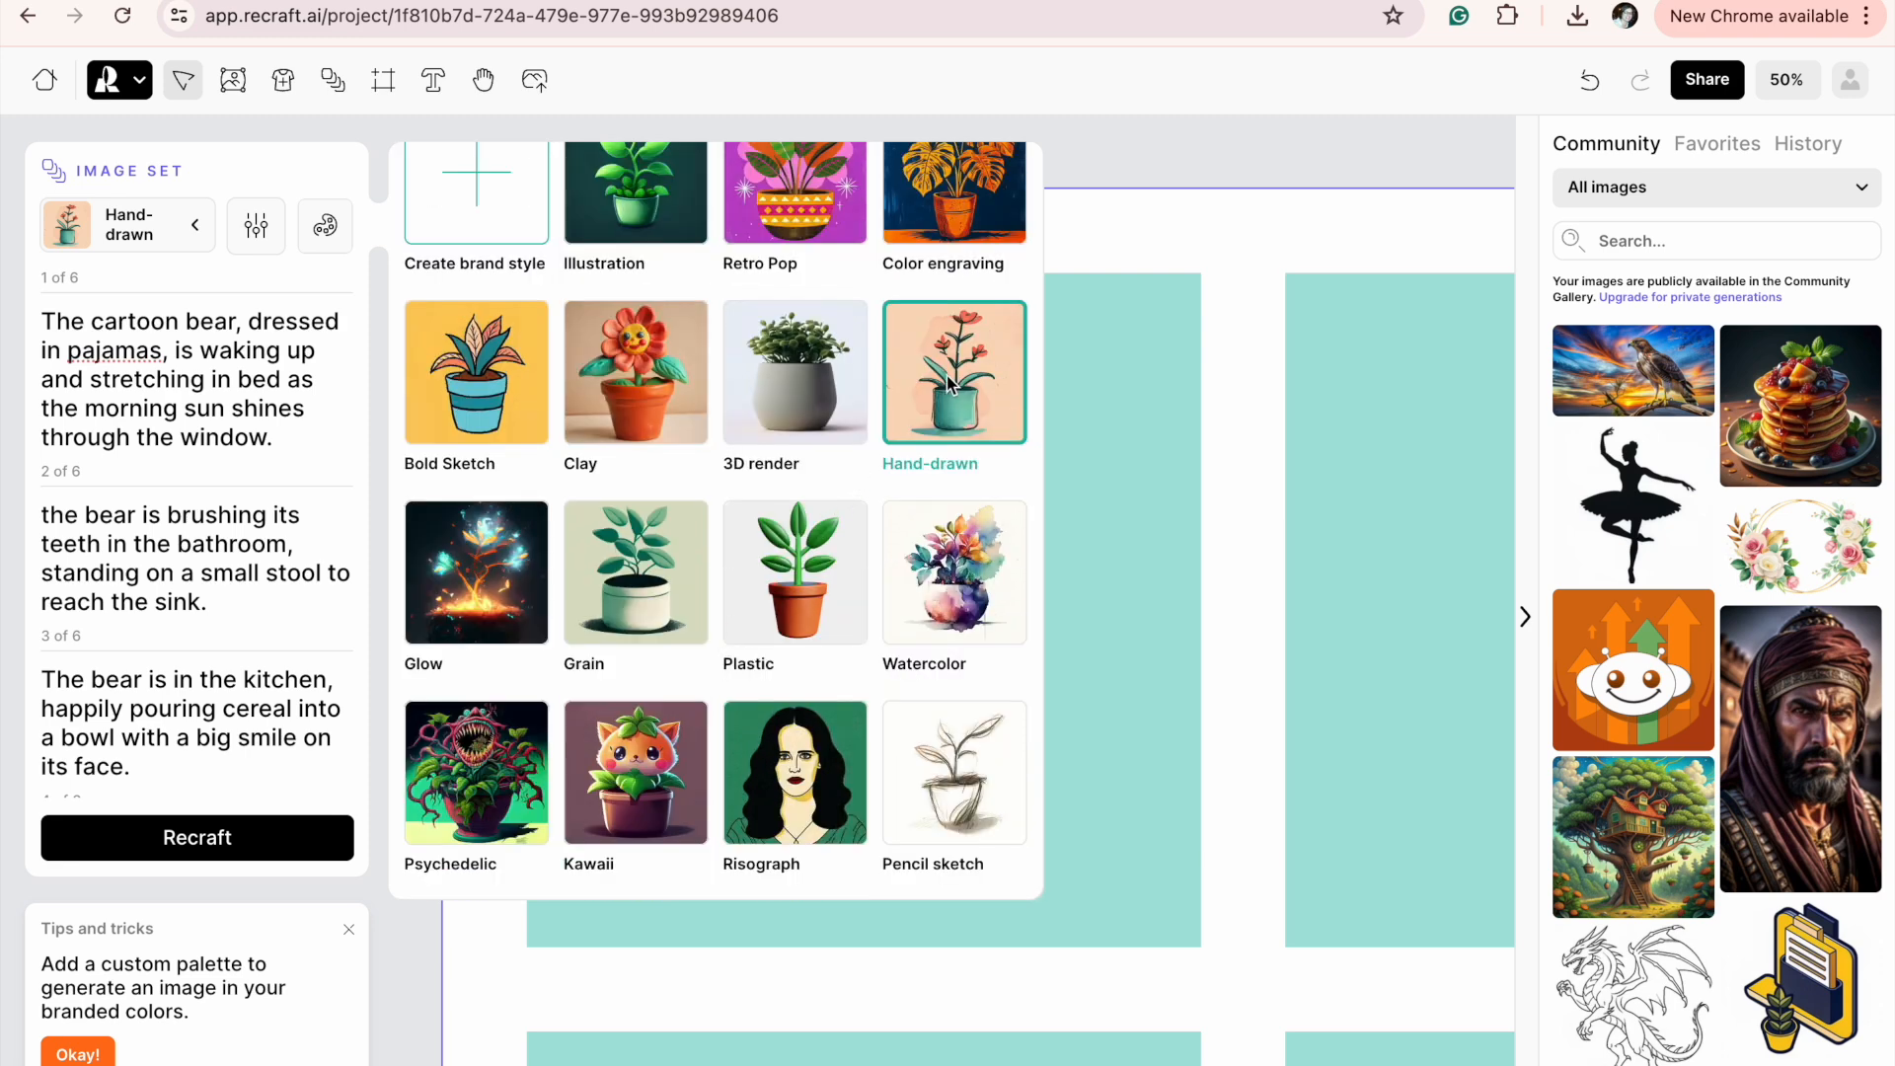
left_click(182, 849)
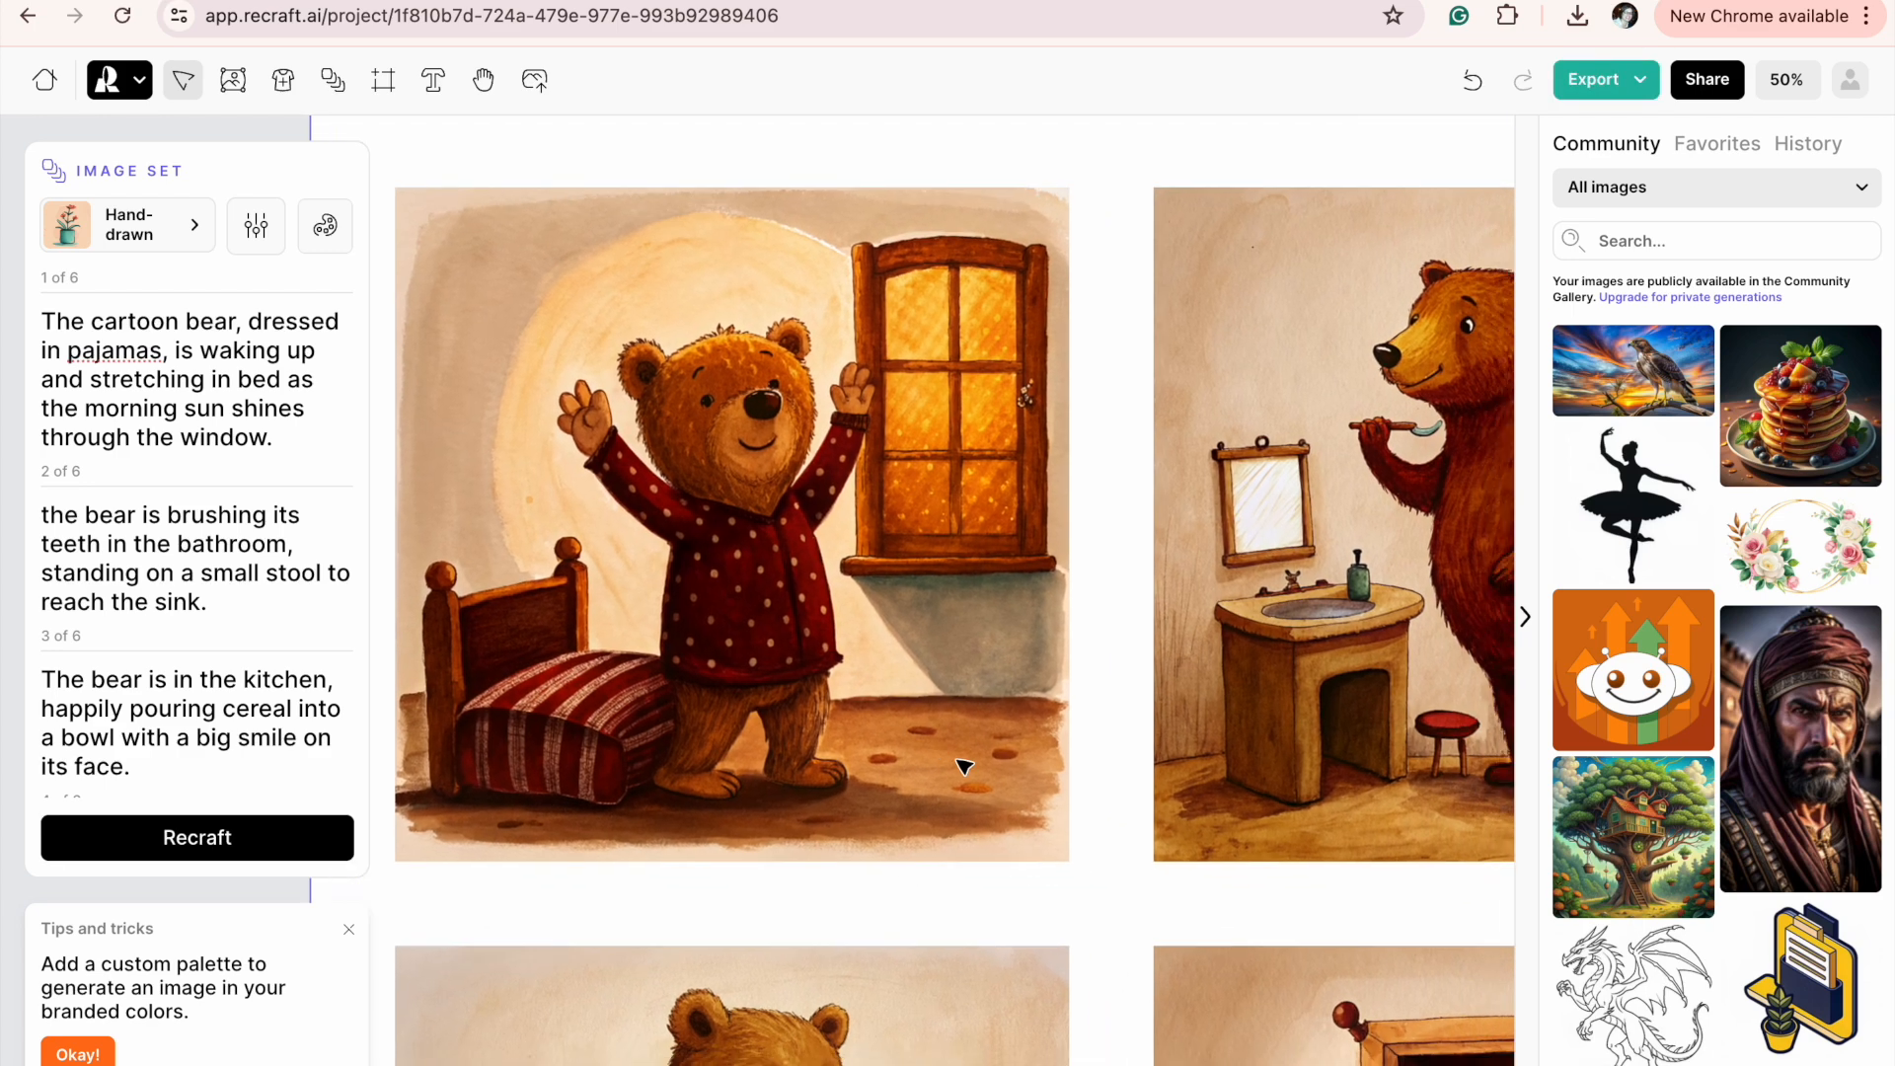
Examine the generated bear illustrations for consistency of the character and match with their prompts.
scroll(945, 697, "right", 2)
scroll(945, 697, "down", 1)
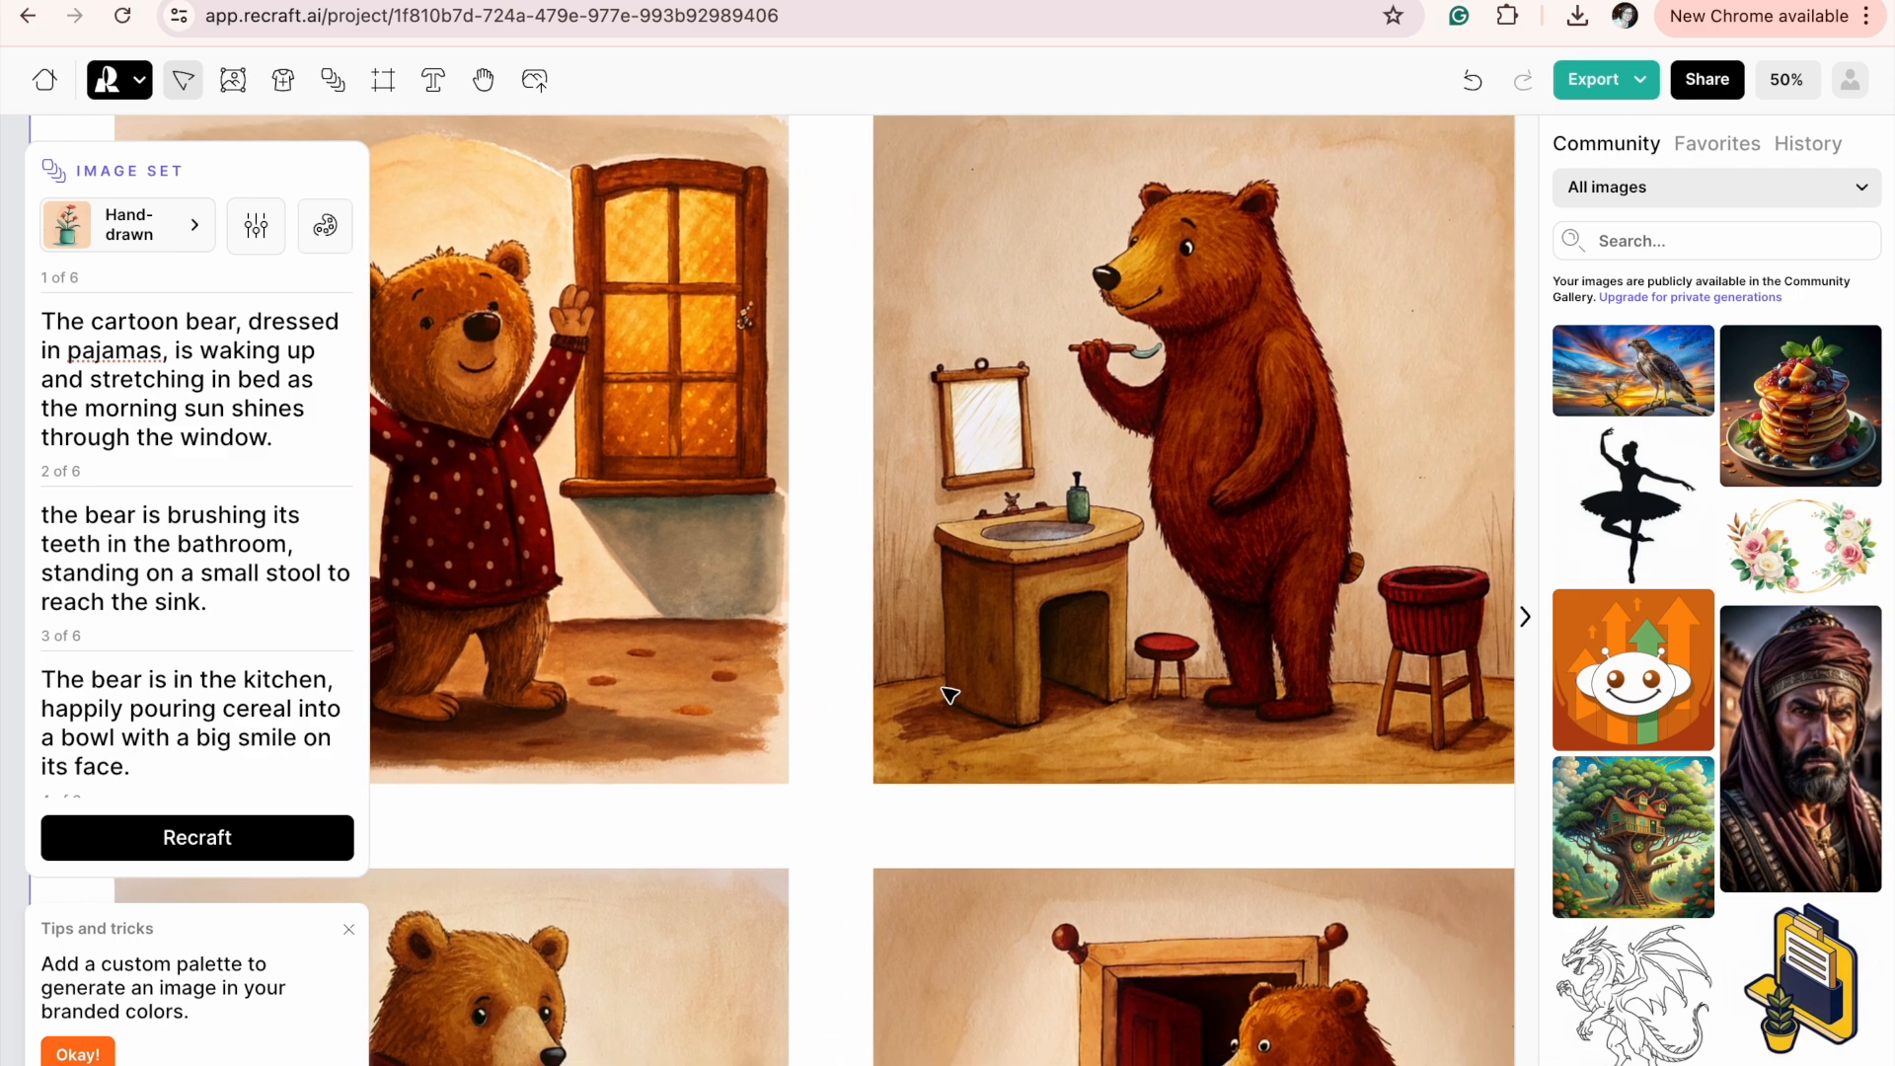
scroll(949, 694, "left", 1)
scroll(950, 696, "right", 10)
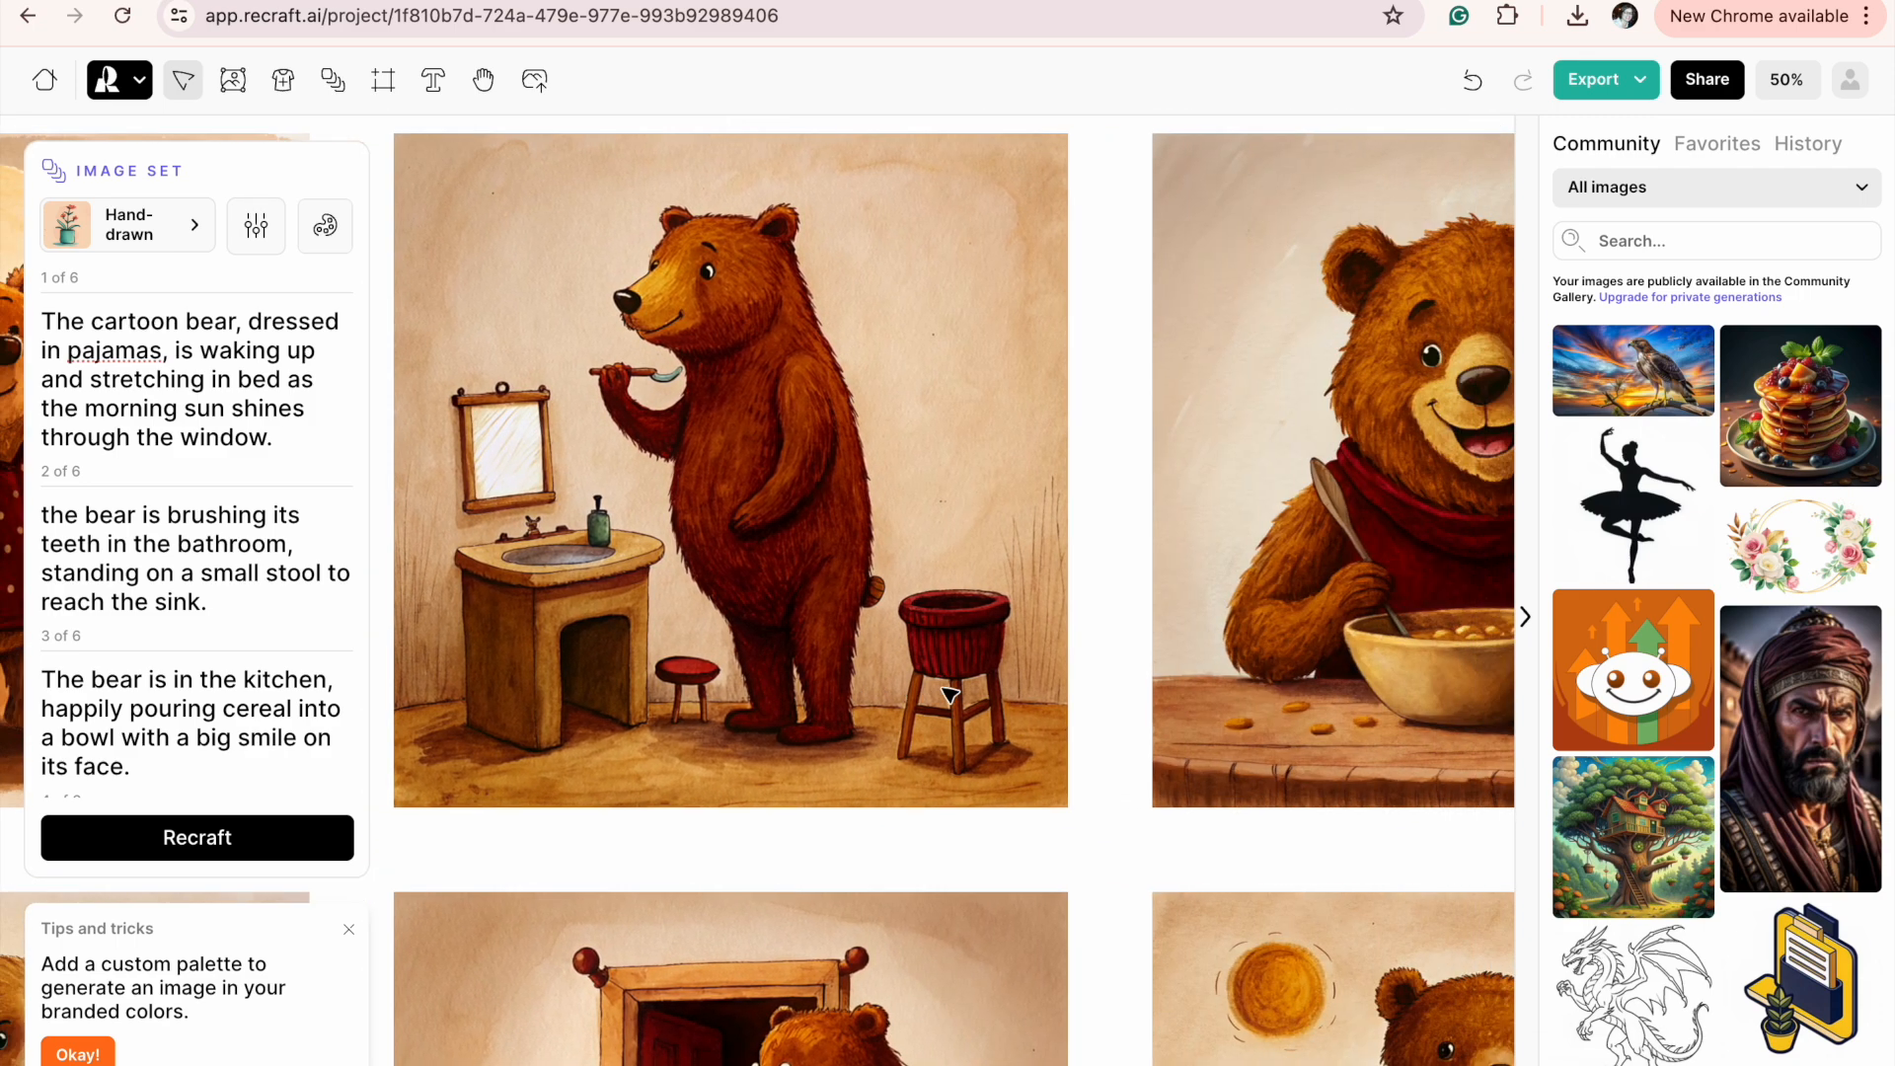
scroll(950, 695, "right", 2)
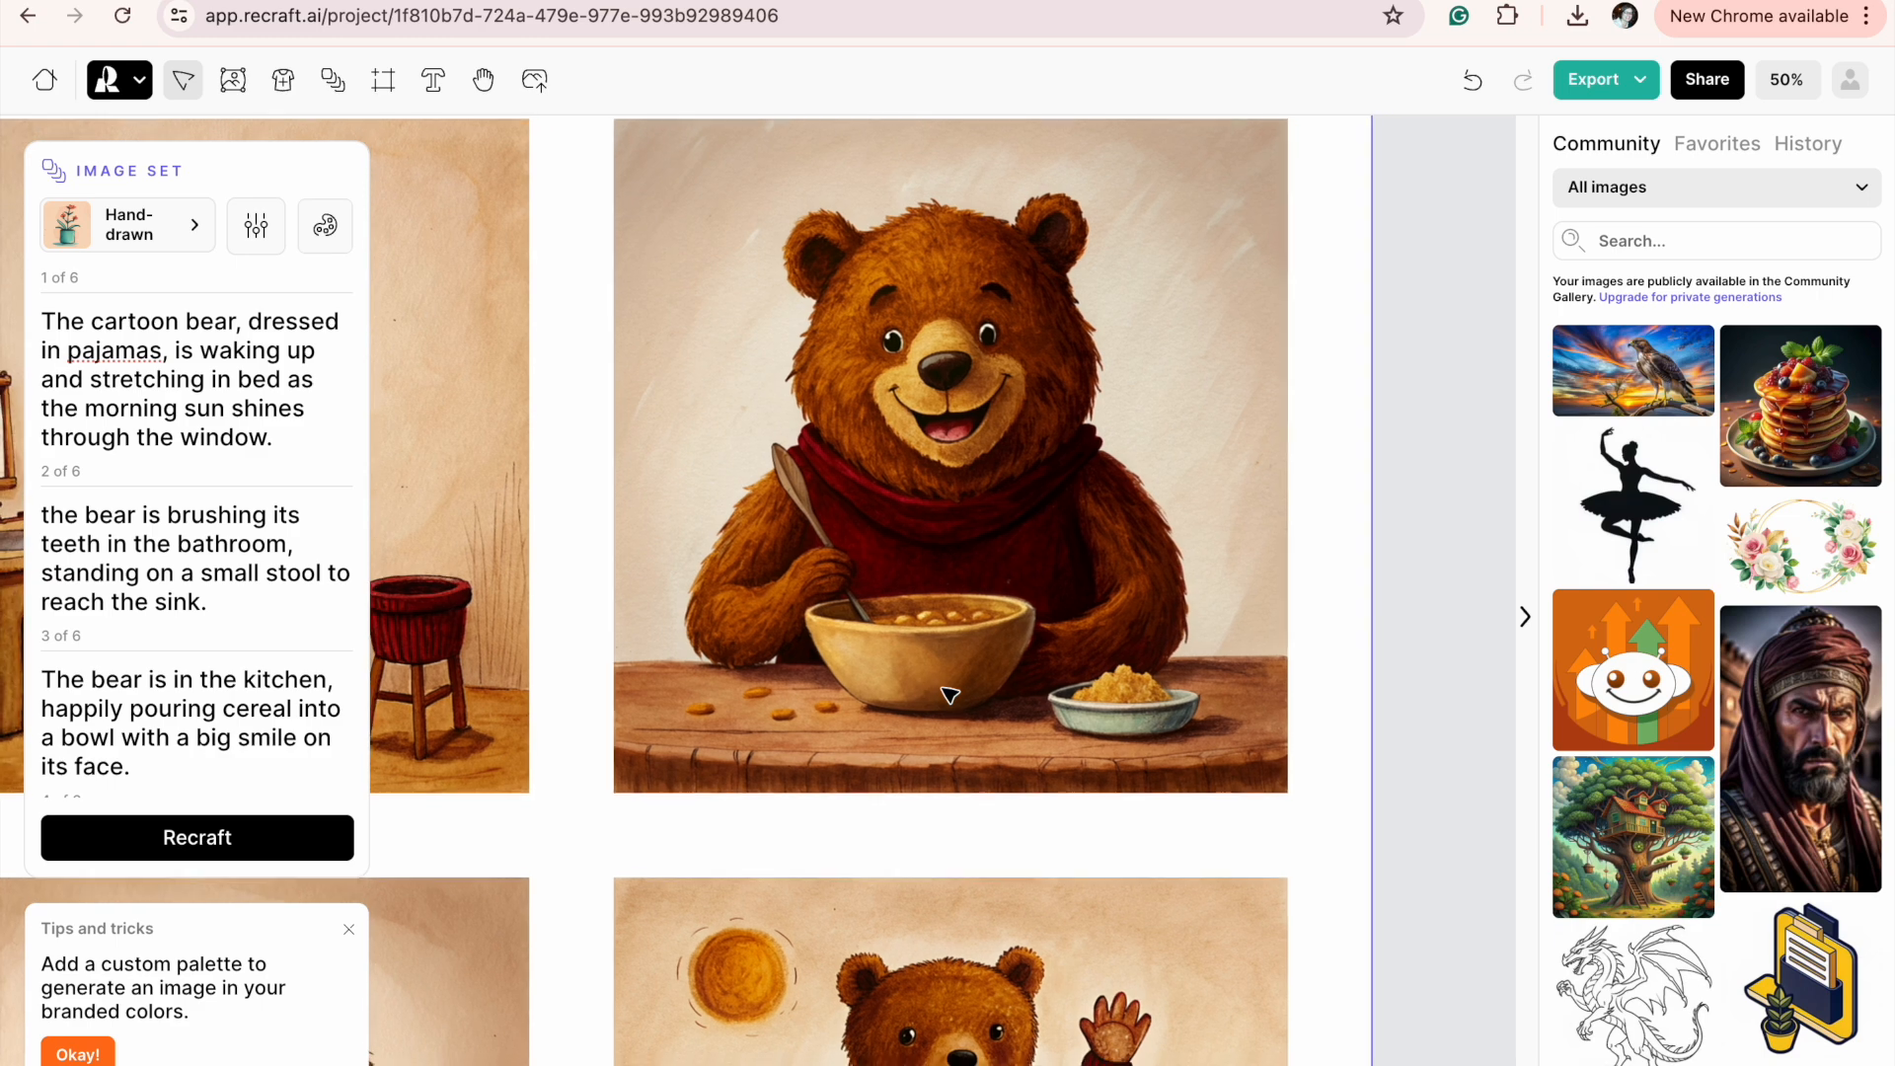
scroll(949, 696, "down", 5)
scroll(949, 695, "left", 5)
scroll(949, 695, "left", 9)
scroll(950, 696, "up", 5)
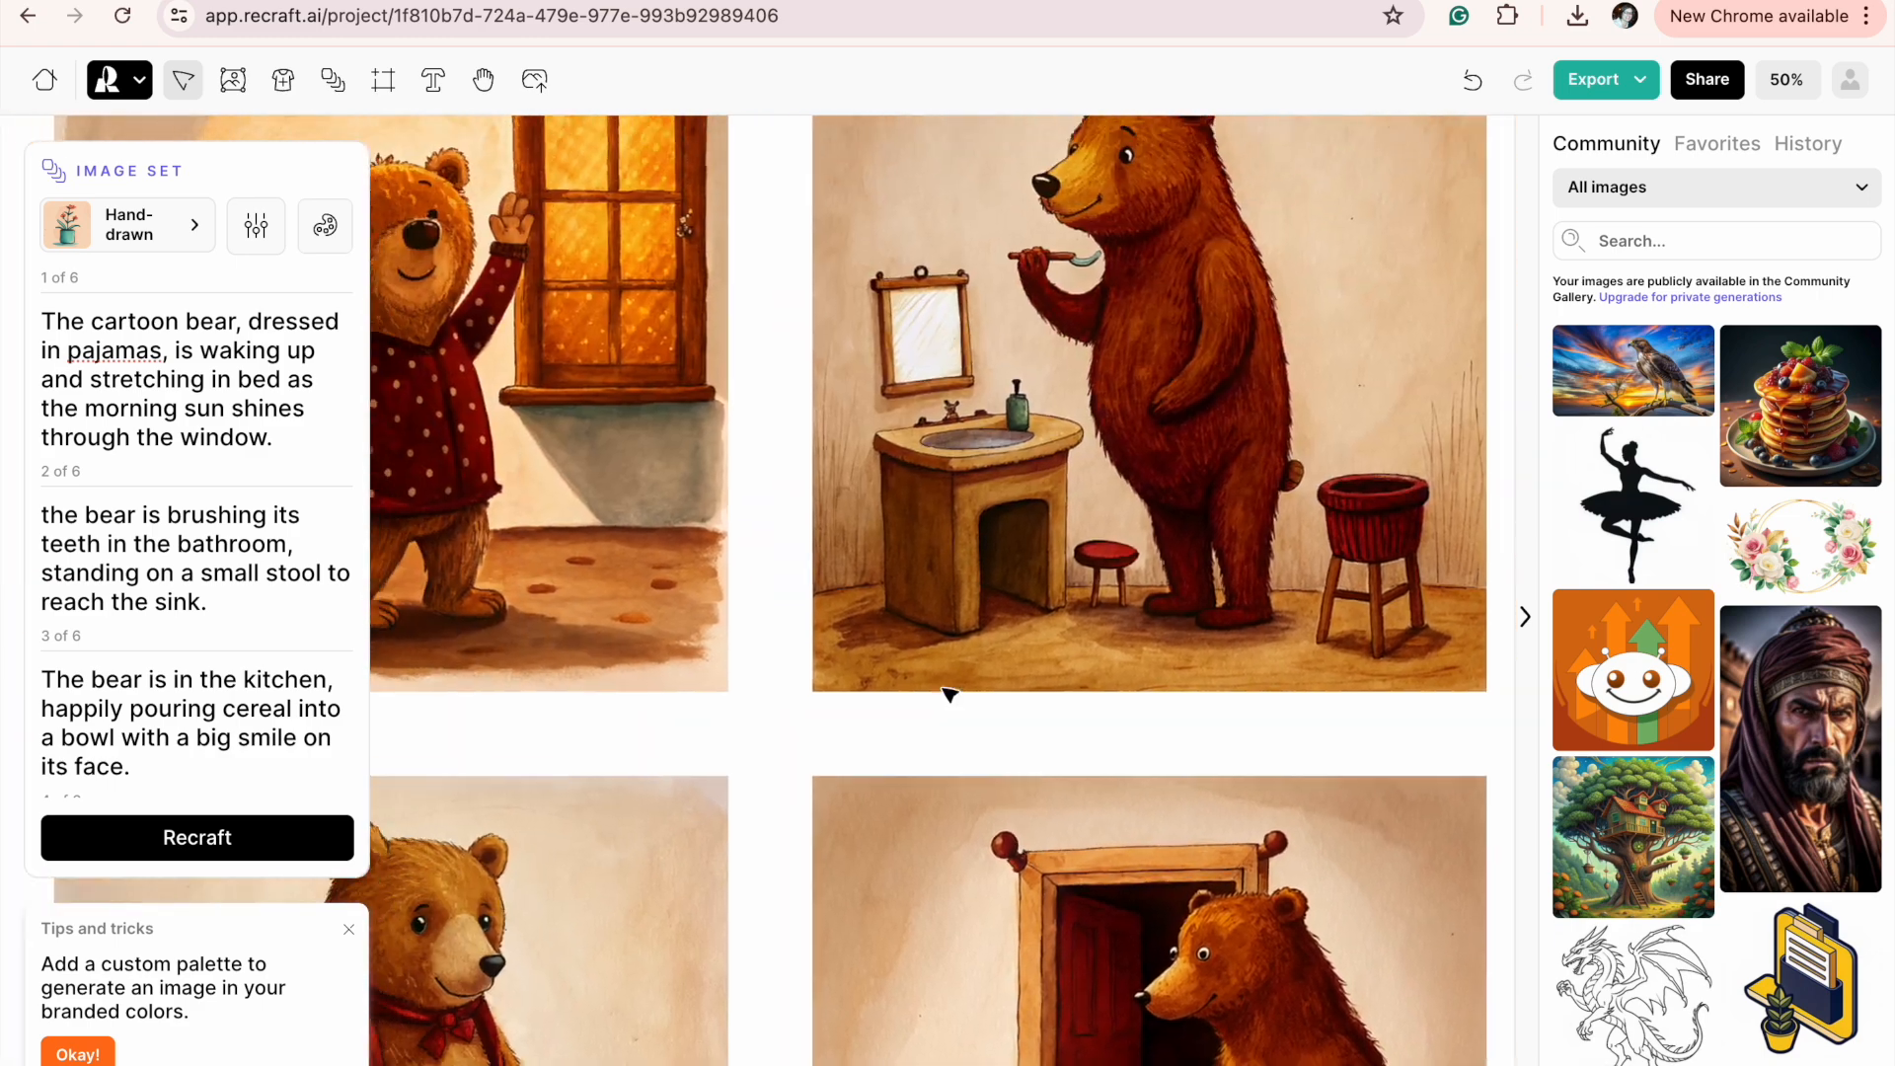
scroll(949, 696, "up", 4)
scroll(942, 696, "down", 3)
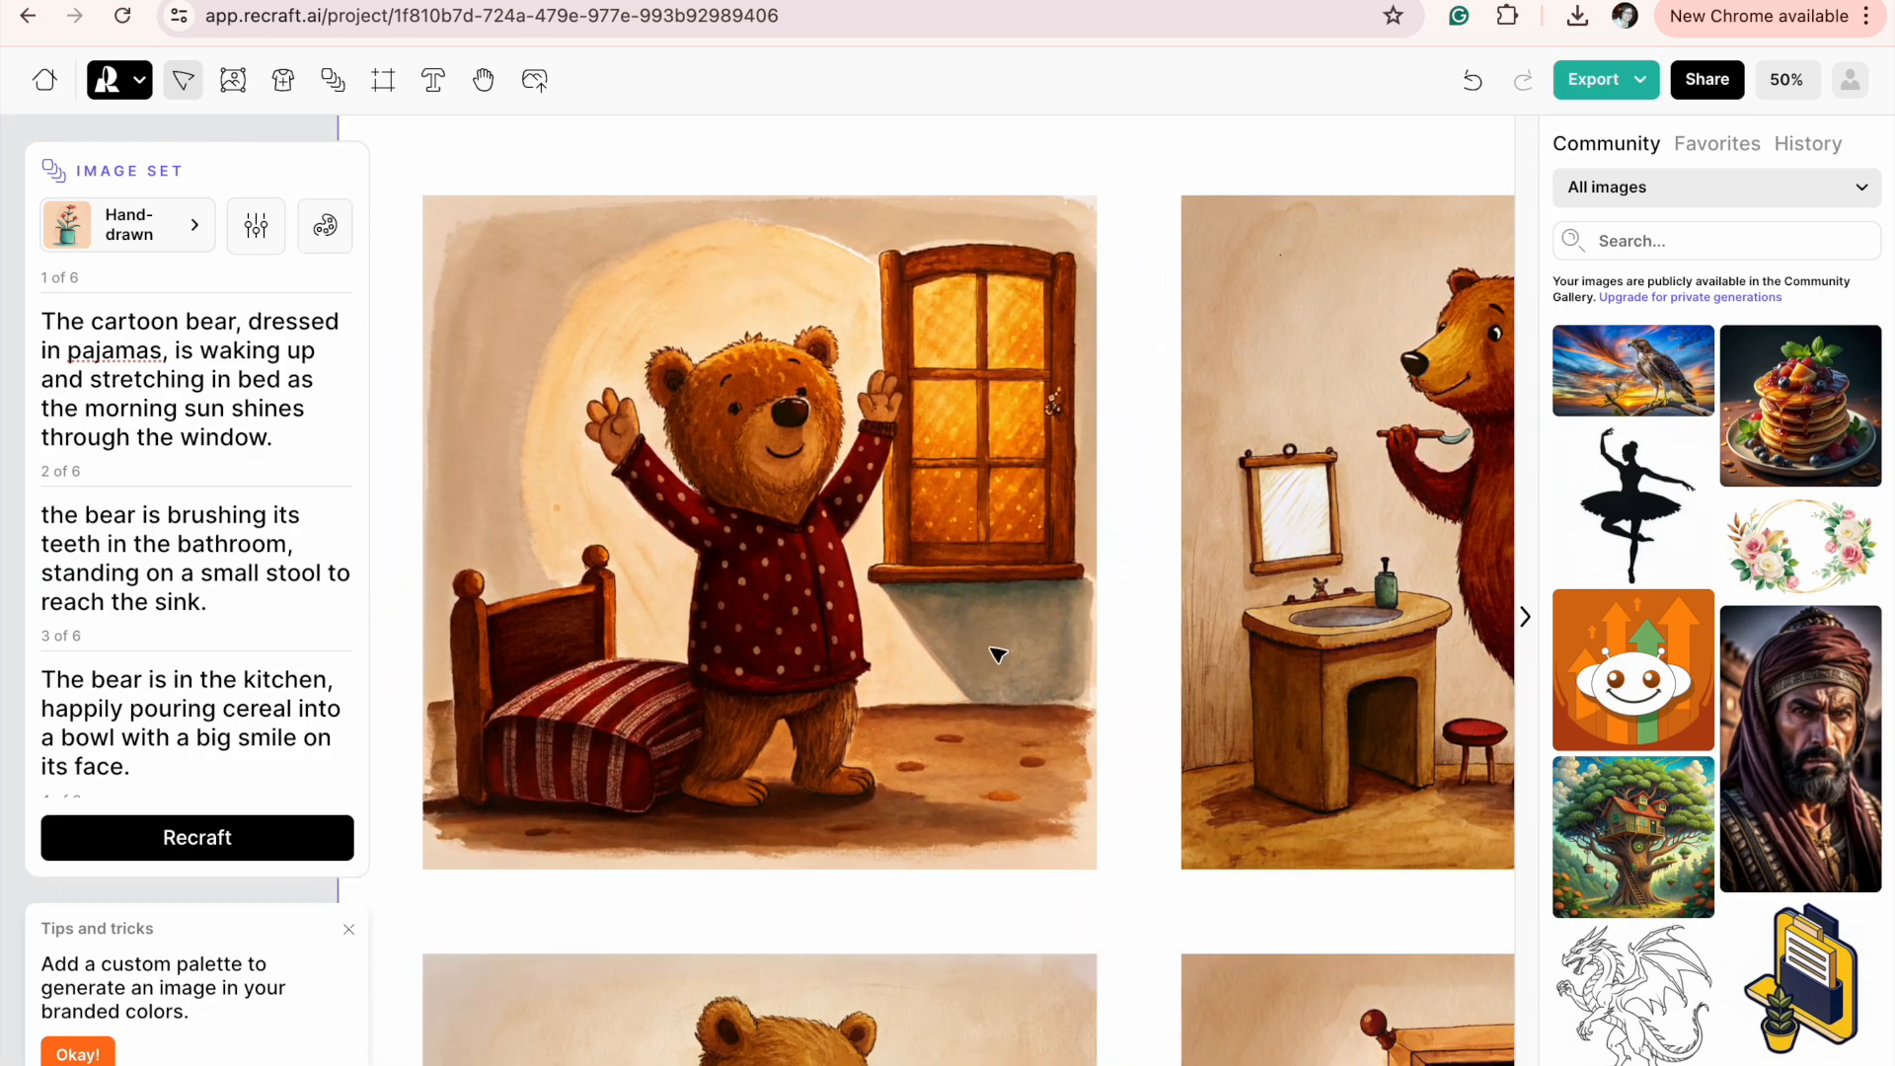
scroll(842, 683, "down", 2)
scroll(842, 682, "right", 1)
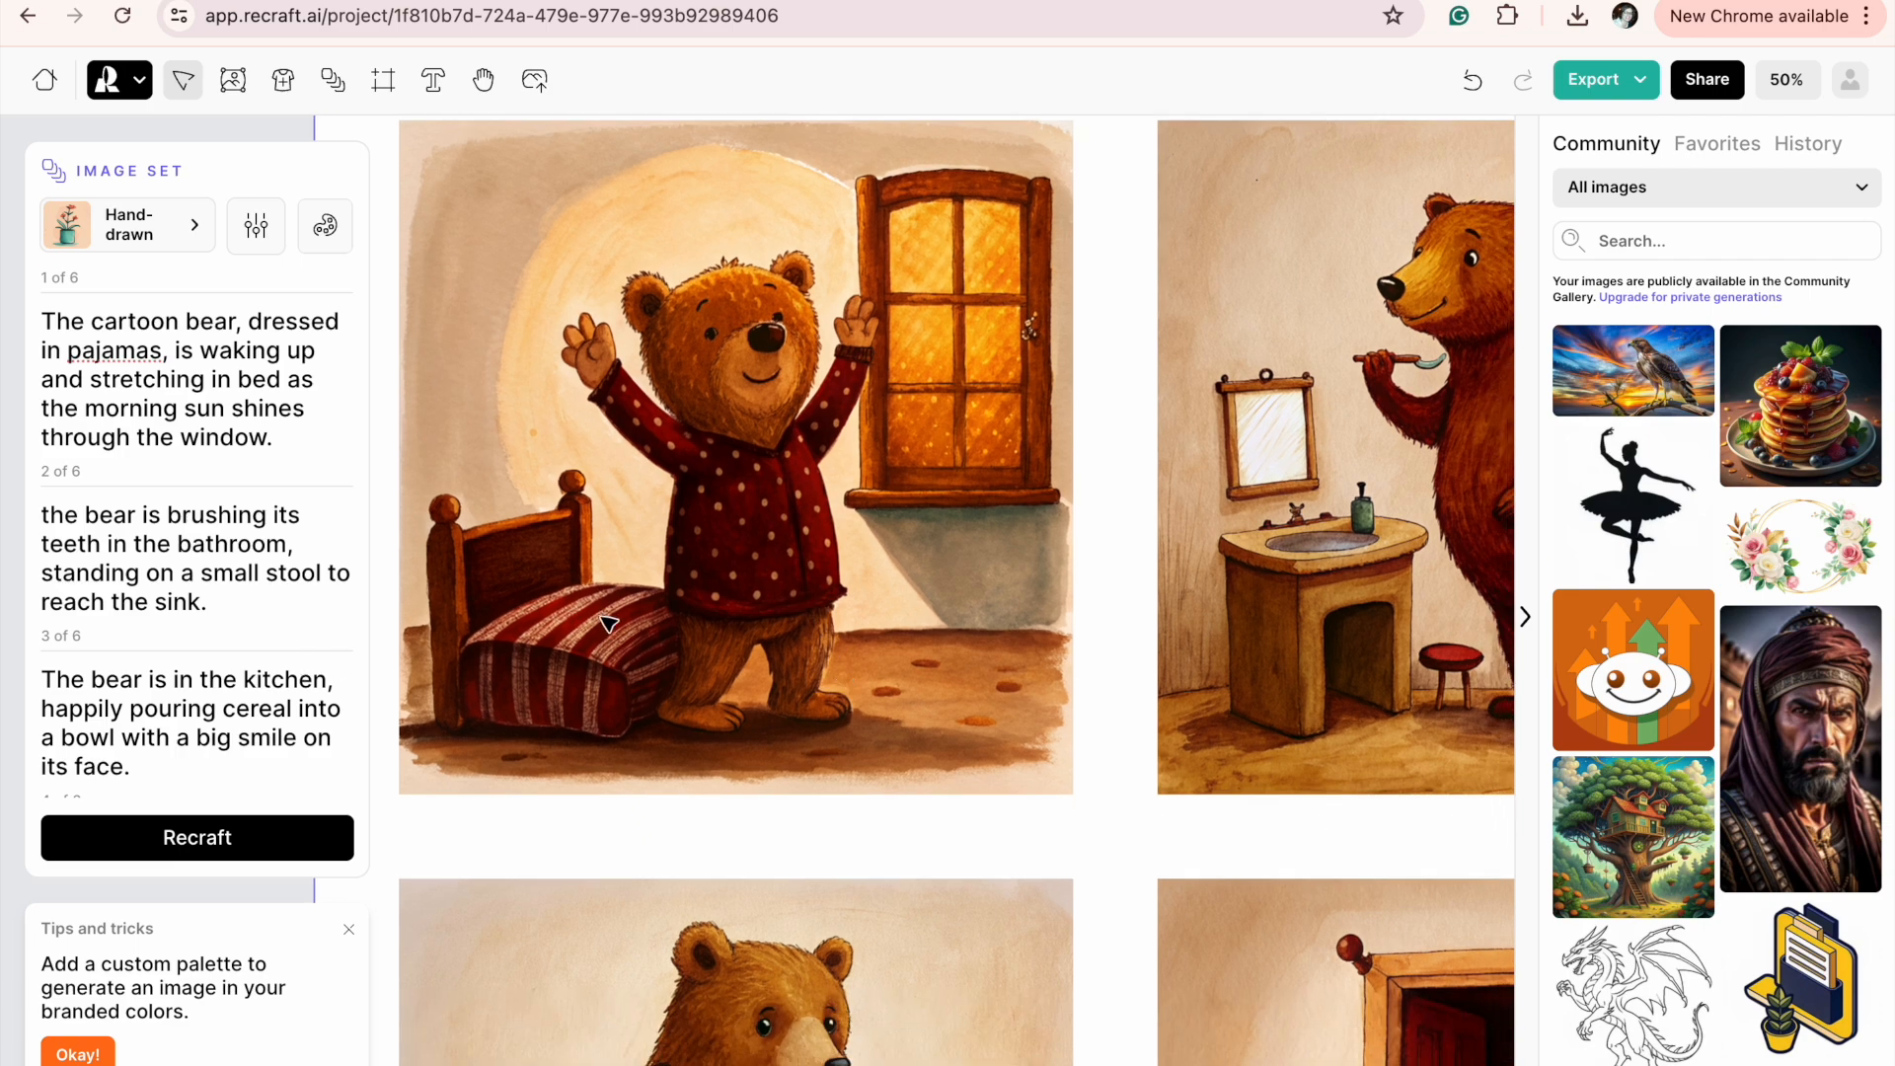
Select the six illustrations of the set one by one and compare each with its own prompt.
left_click(728, 500)
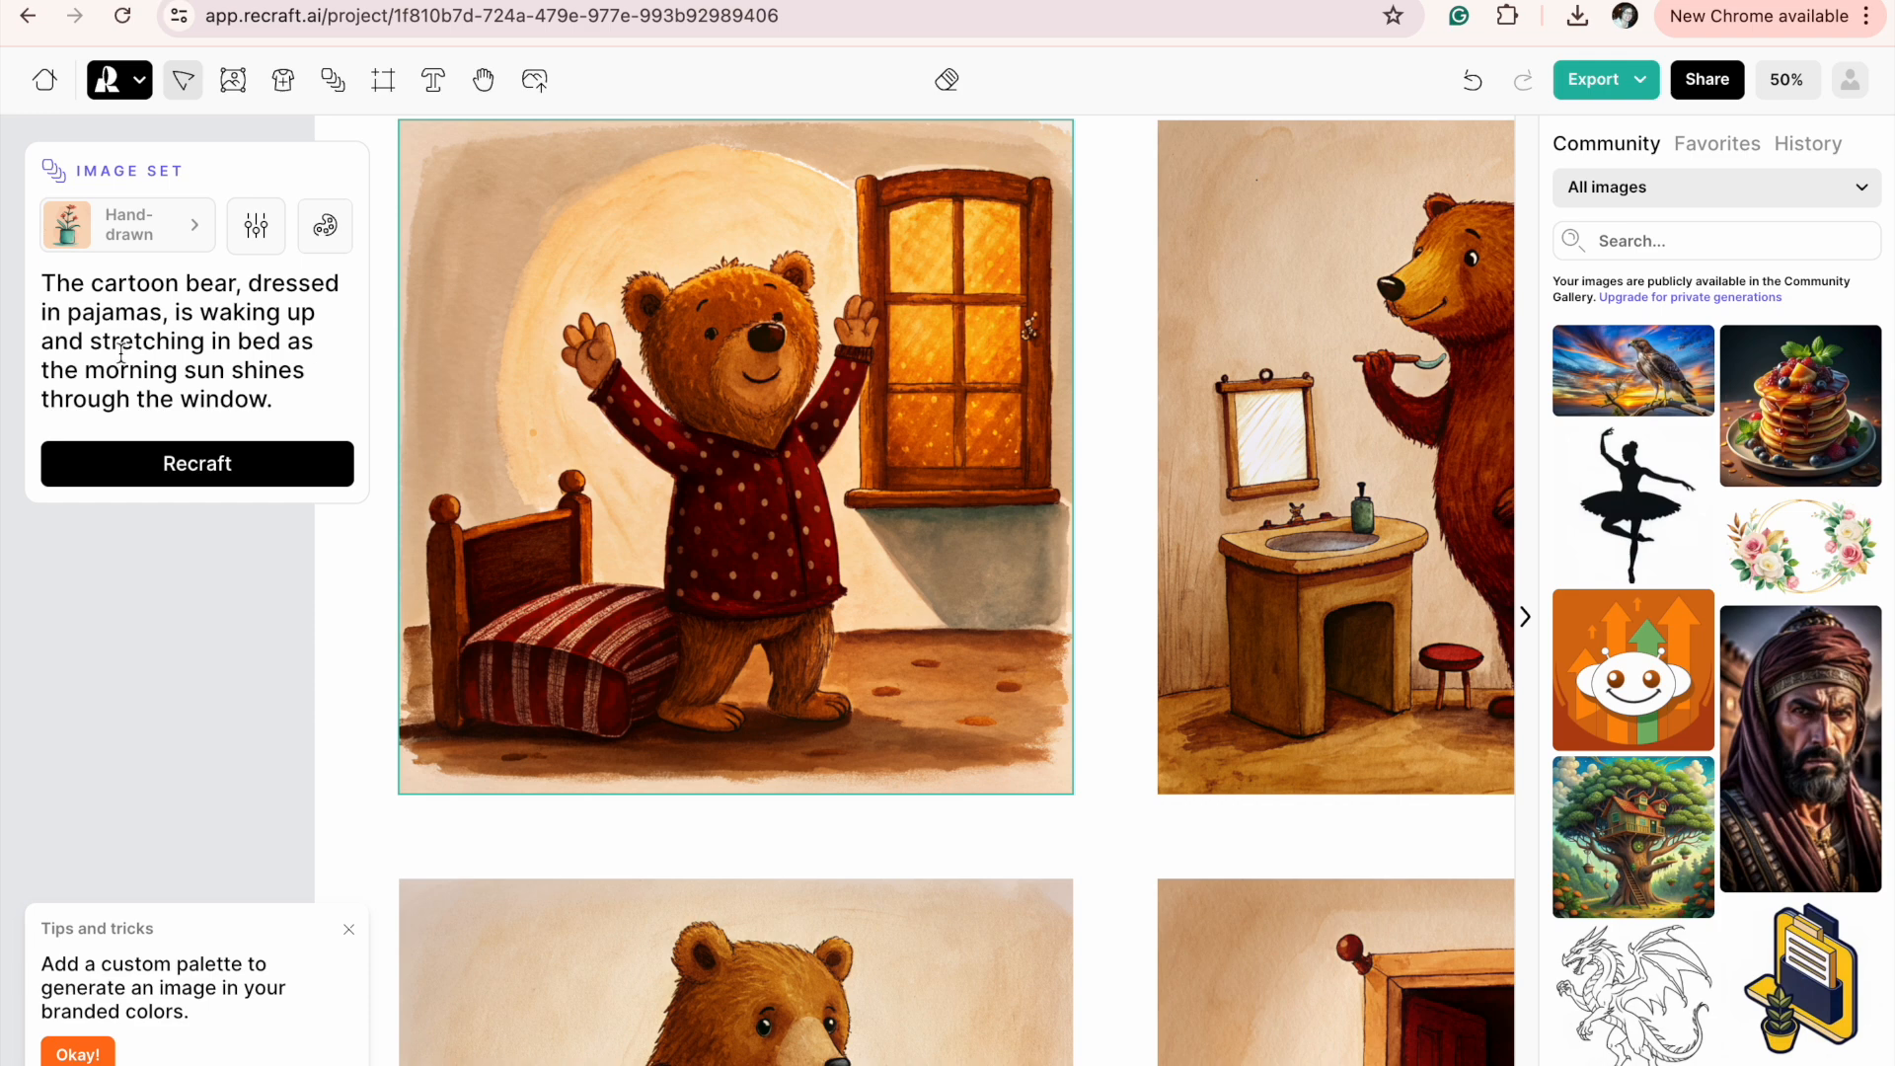
scroll(868, 572, "right", 8)
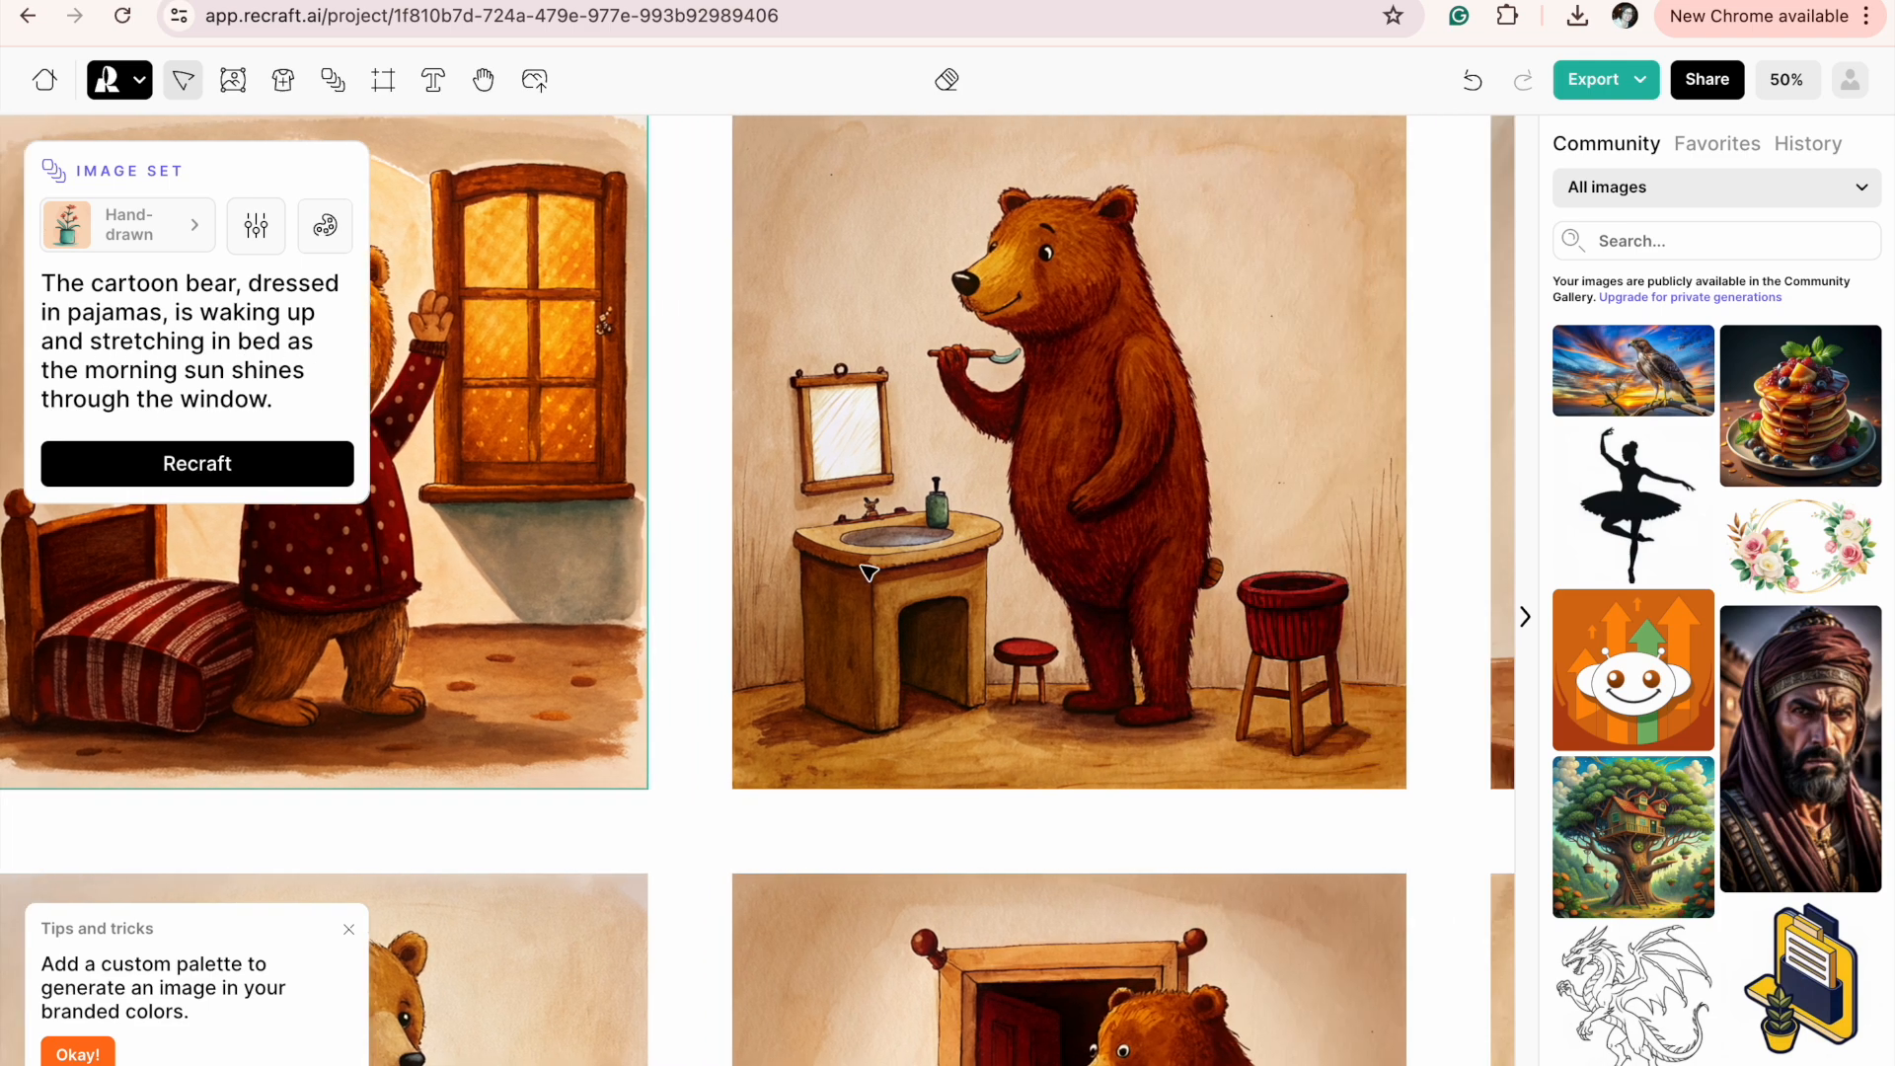
left_click(968, 501)
scroll(977, 507, "right", 7)
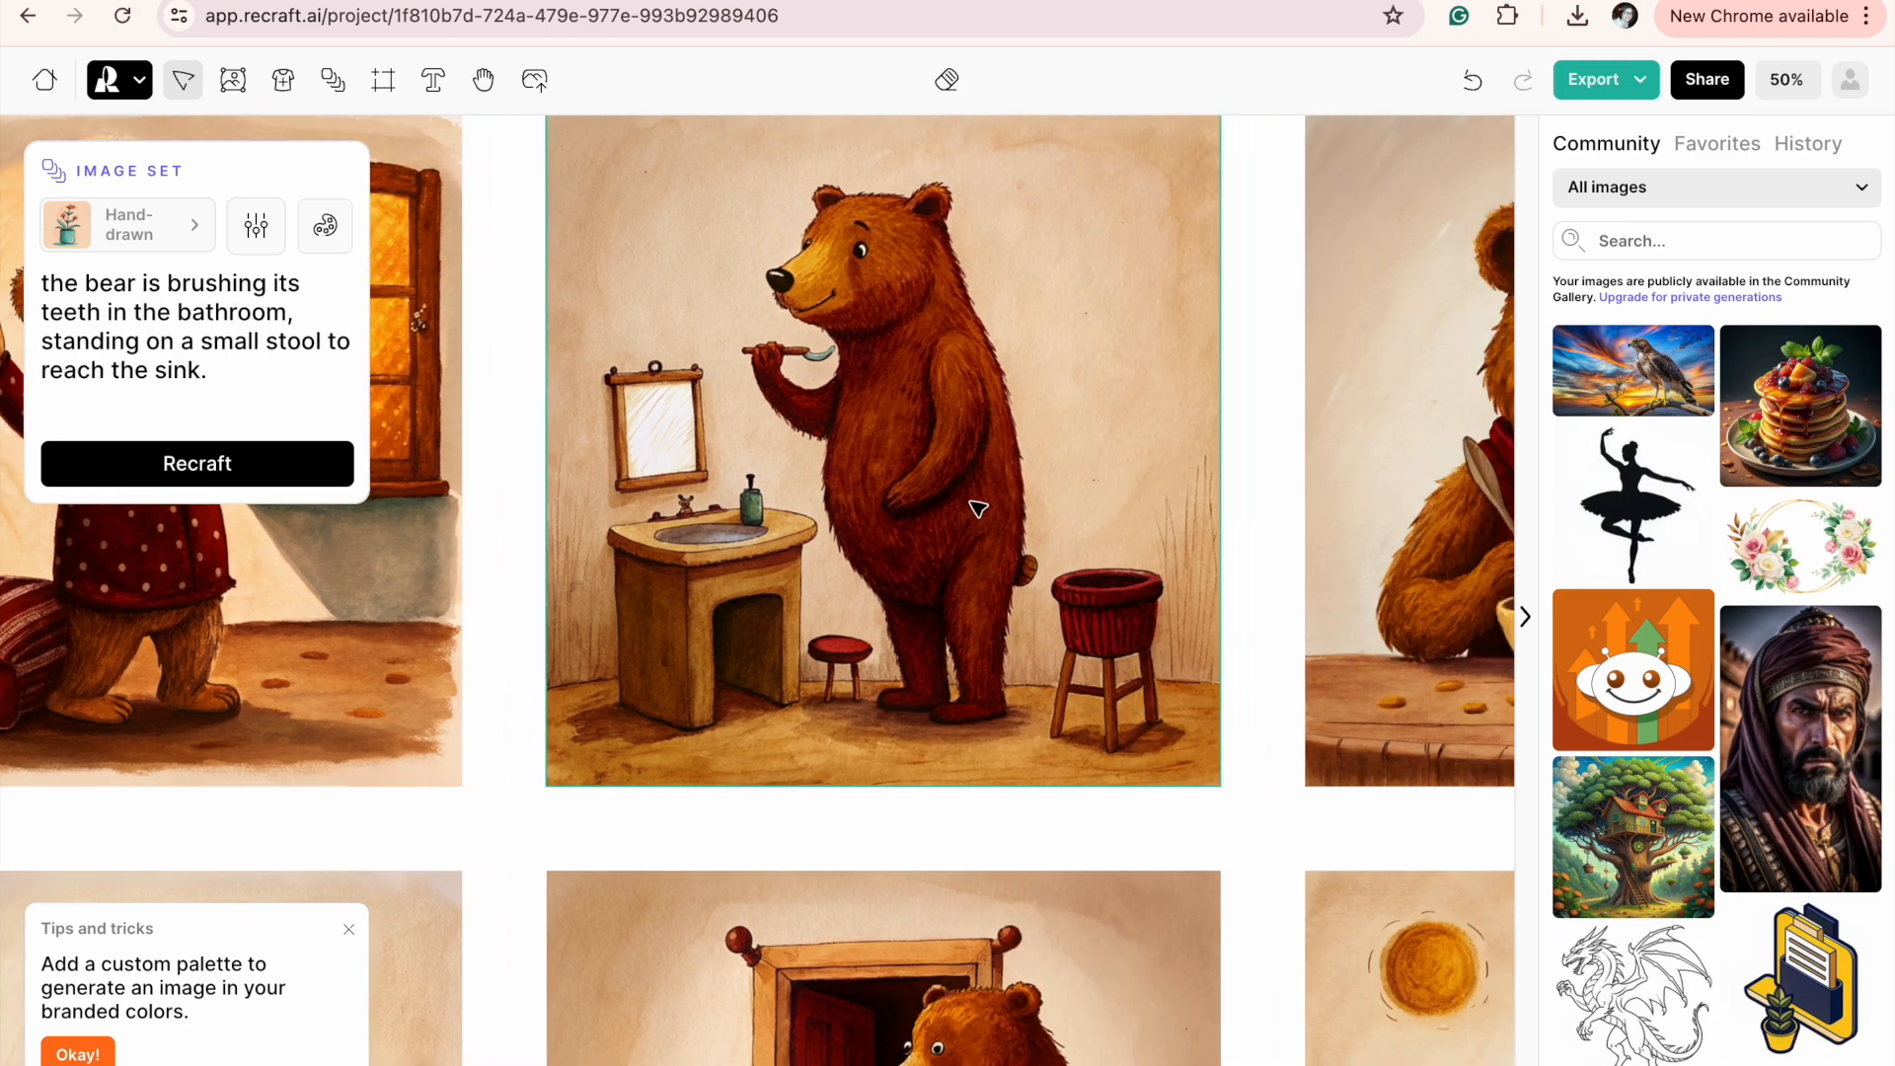
left_click(1281, 507)
scroll(1284, 509, "right", 2)
scroll(1283, 509, "down", 6)
scroll(1284, 509, "left", 8)
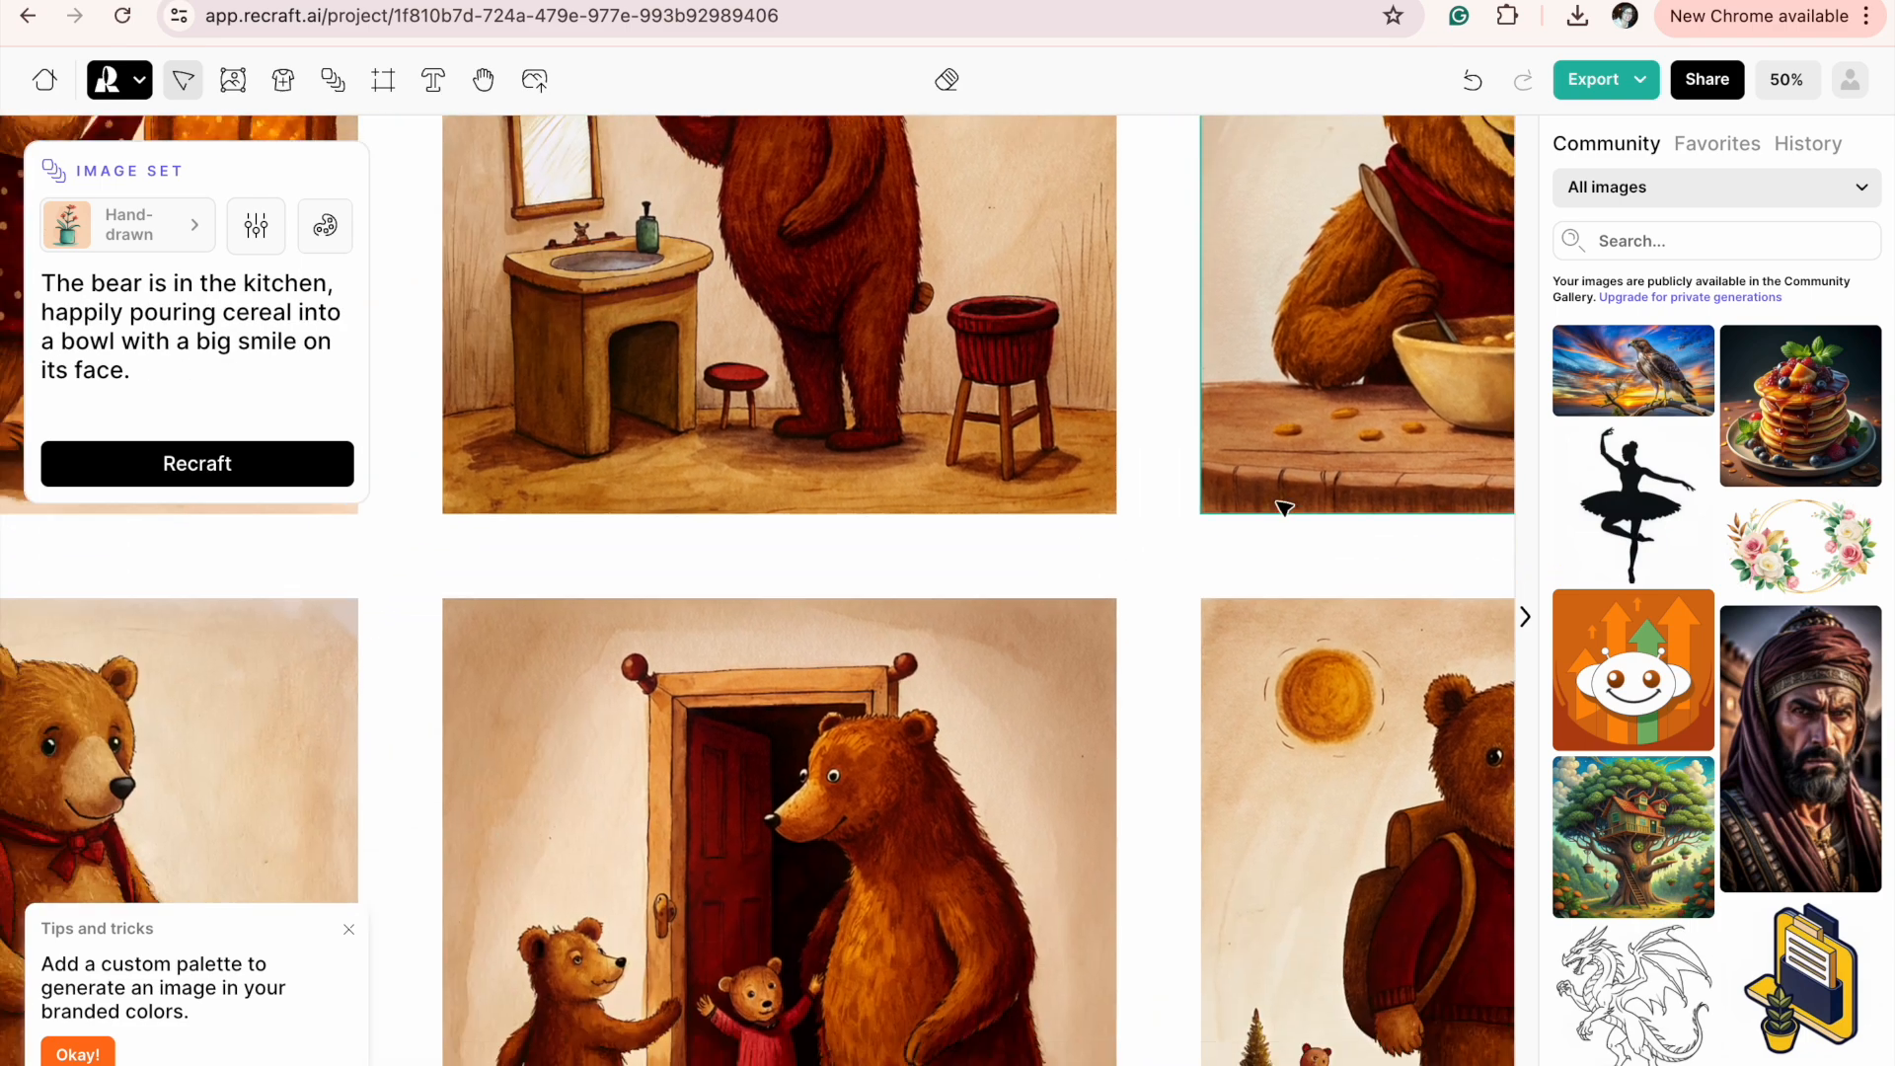
left_click(652, 641)
scroll(652, 641, "right", 5)
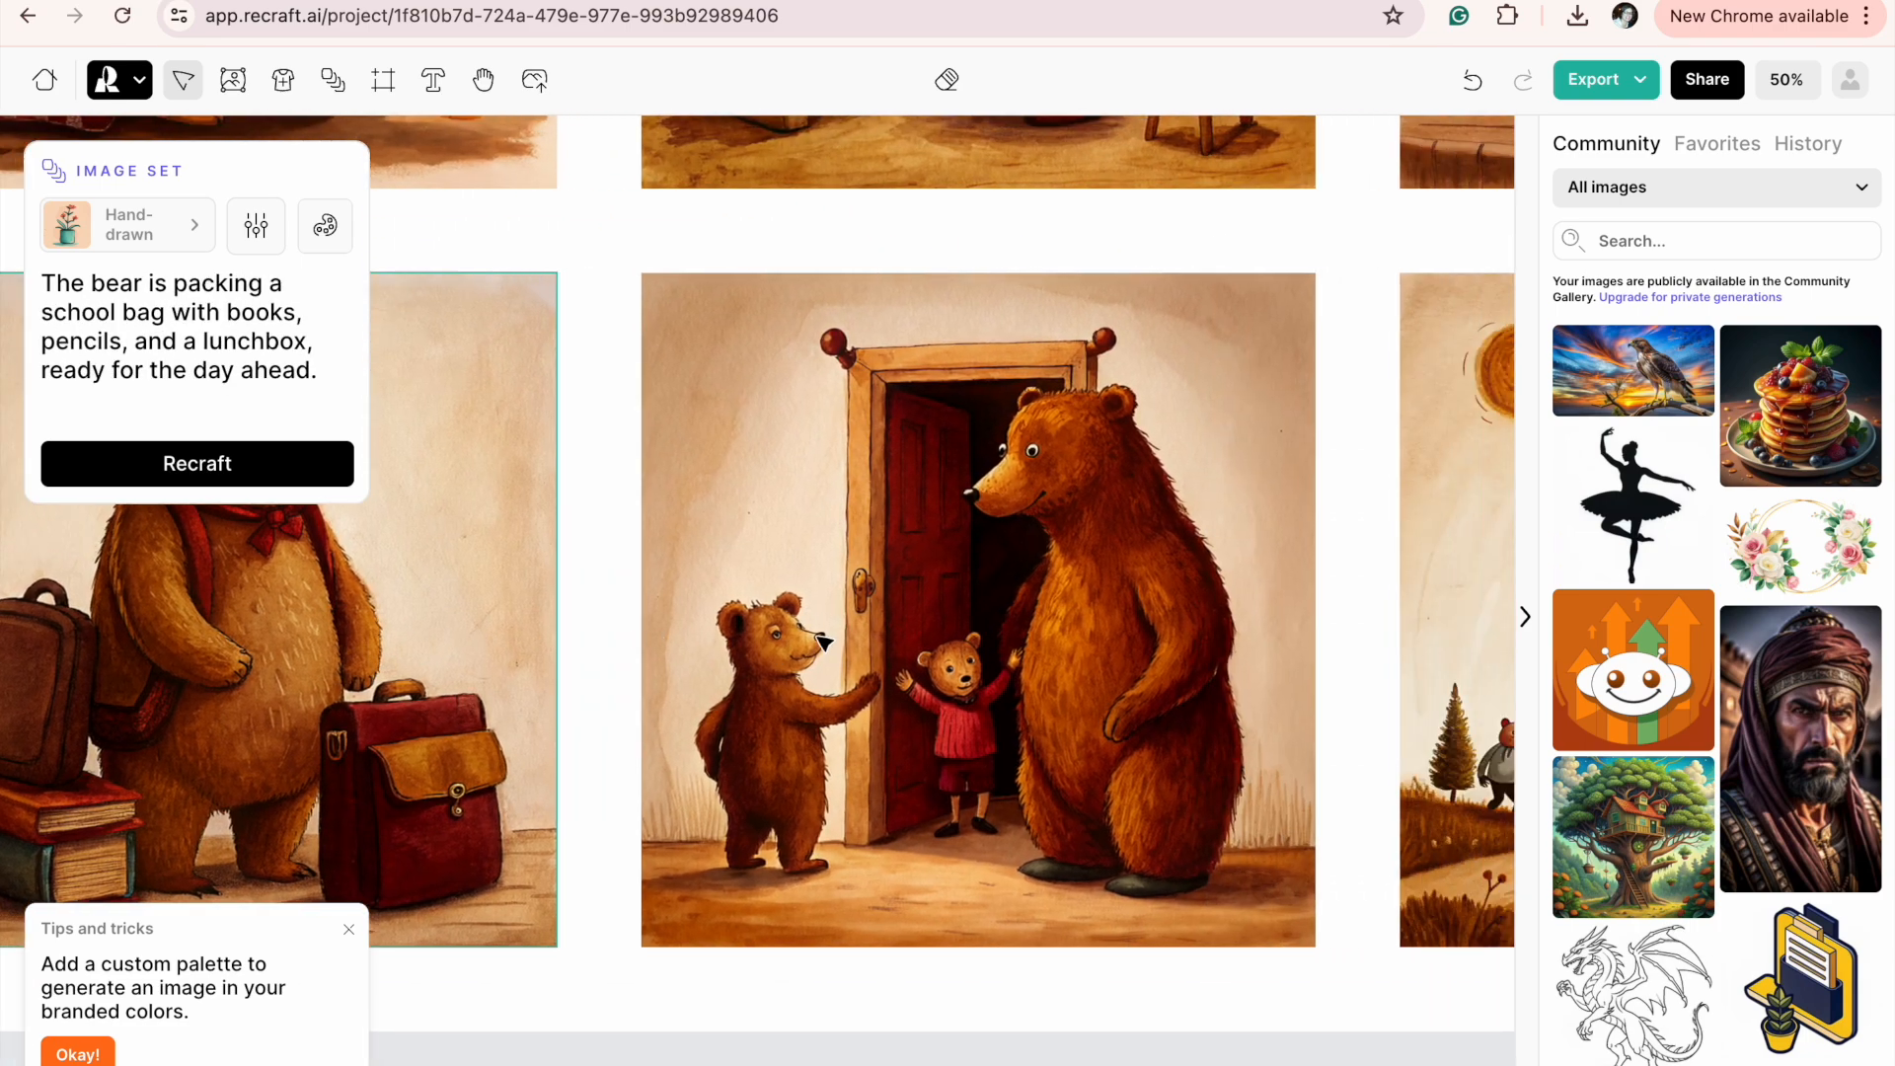
left_click(883, 617)
scroll(1049, 701, "right", 1)
scroll(1049, 700, "right", 5)
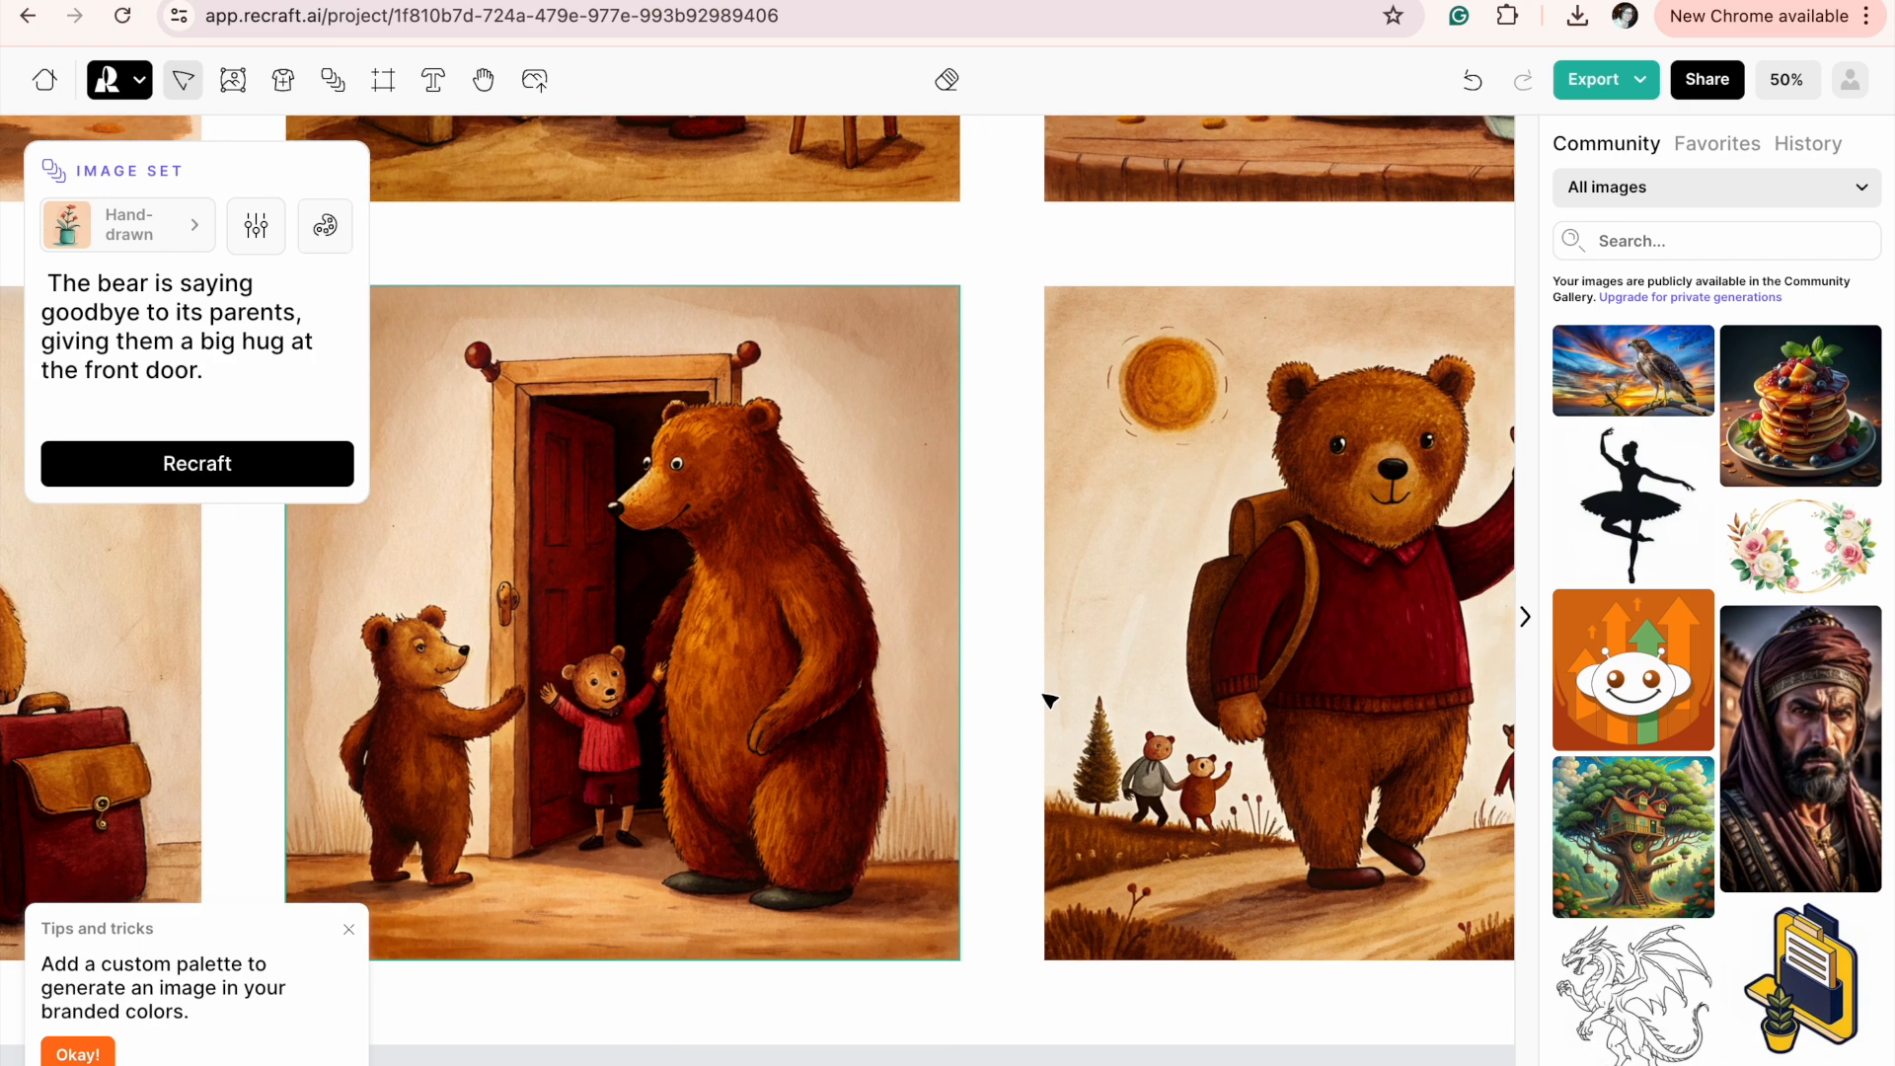
scroll(1049, 701, "right", 5)
left_click(1212, 674)
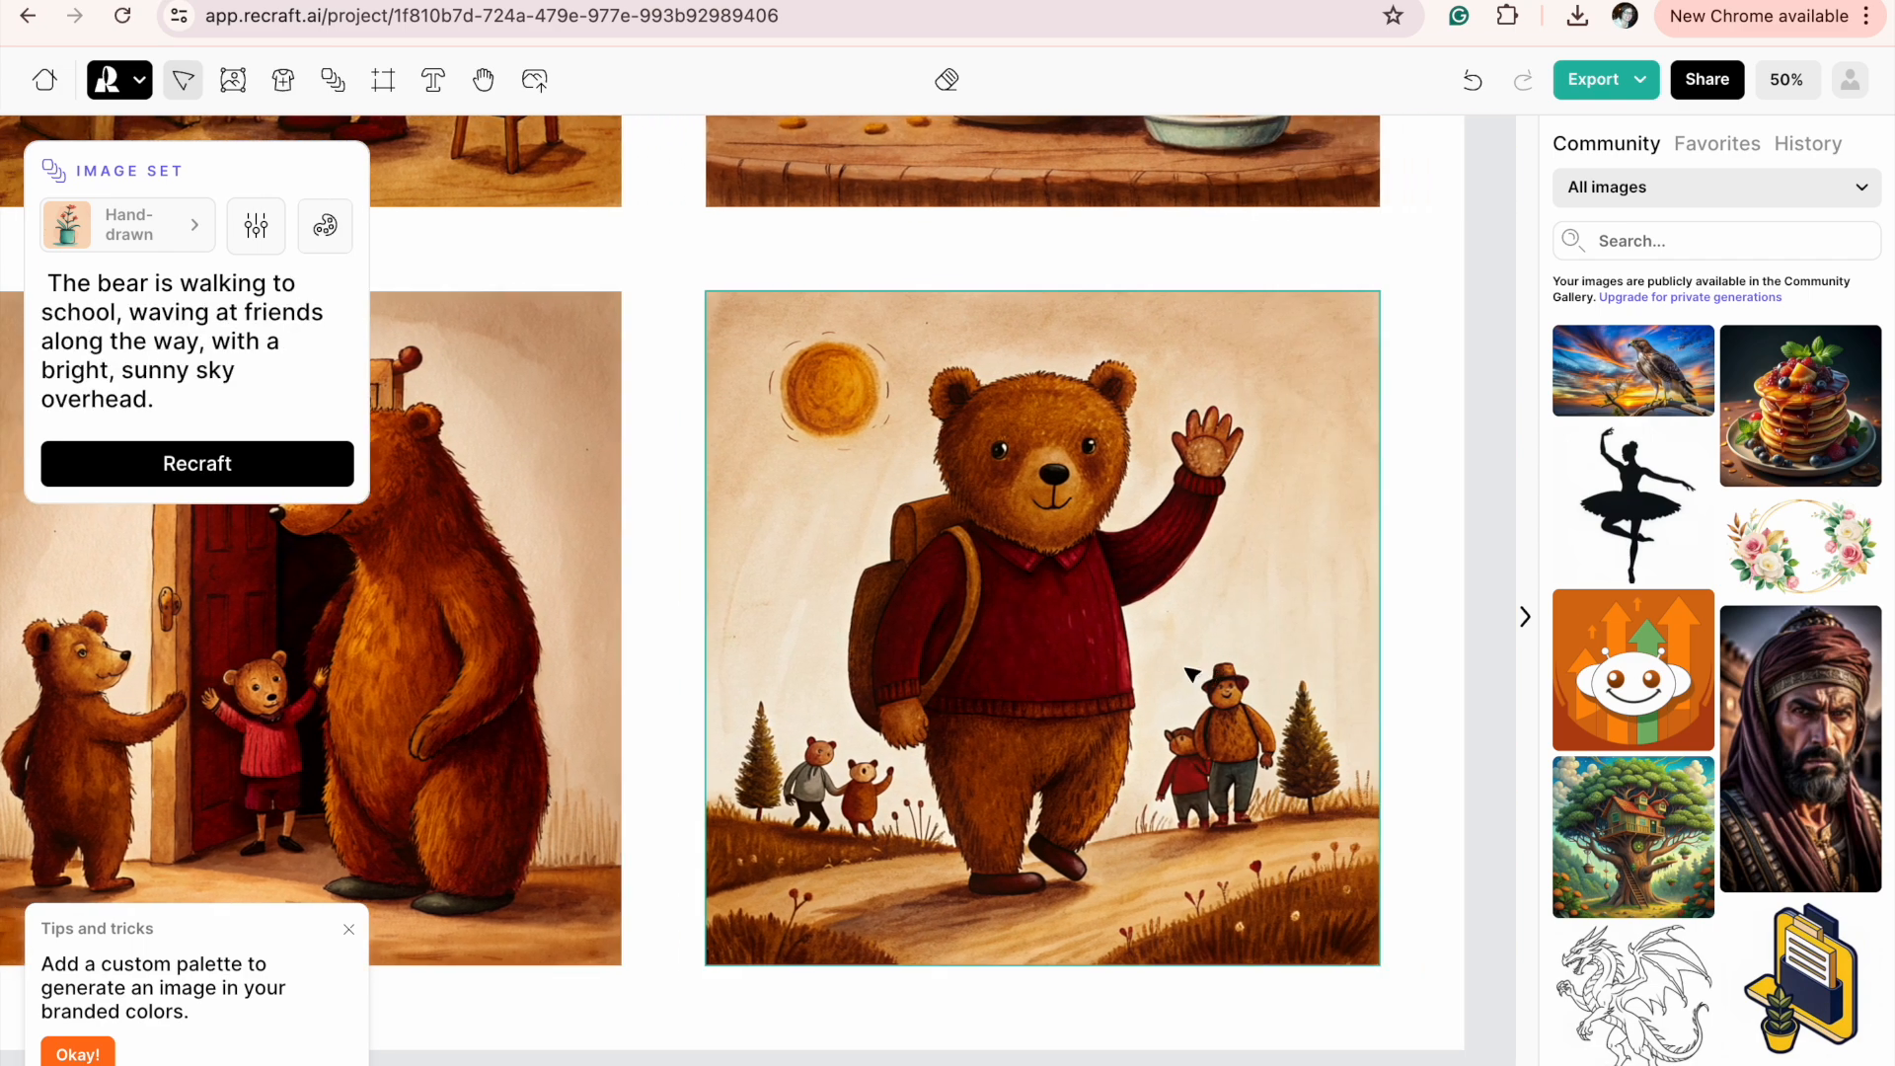
scroll(1120, 676, "left", 12)
scroll(1120, 676, "up", 7)
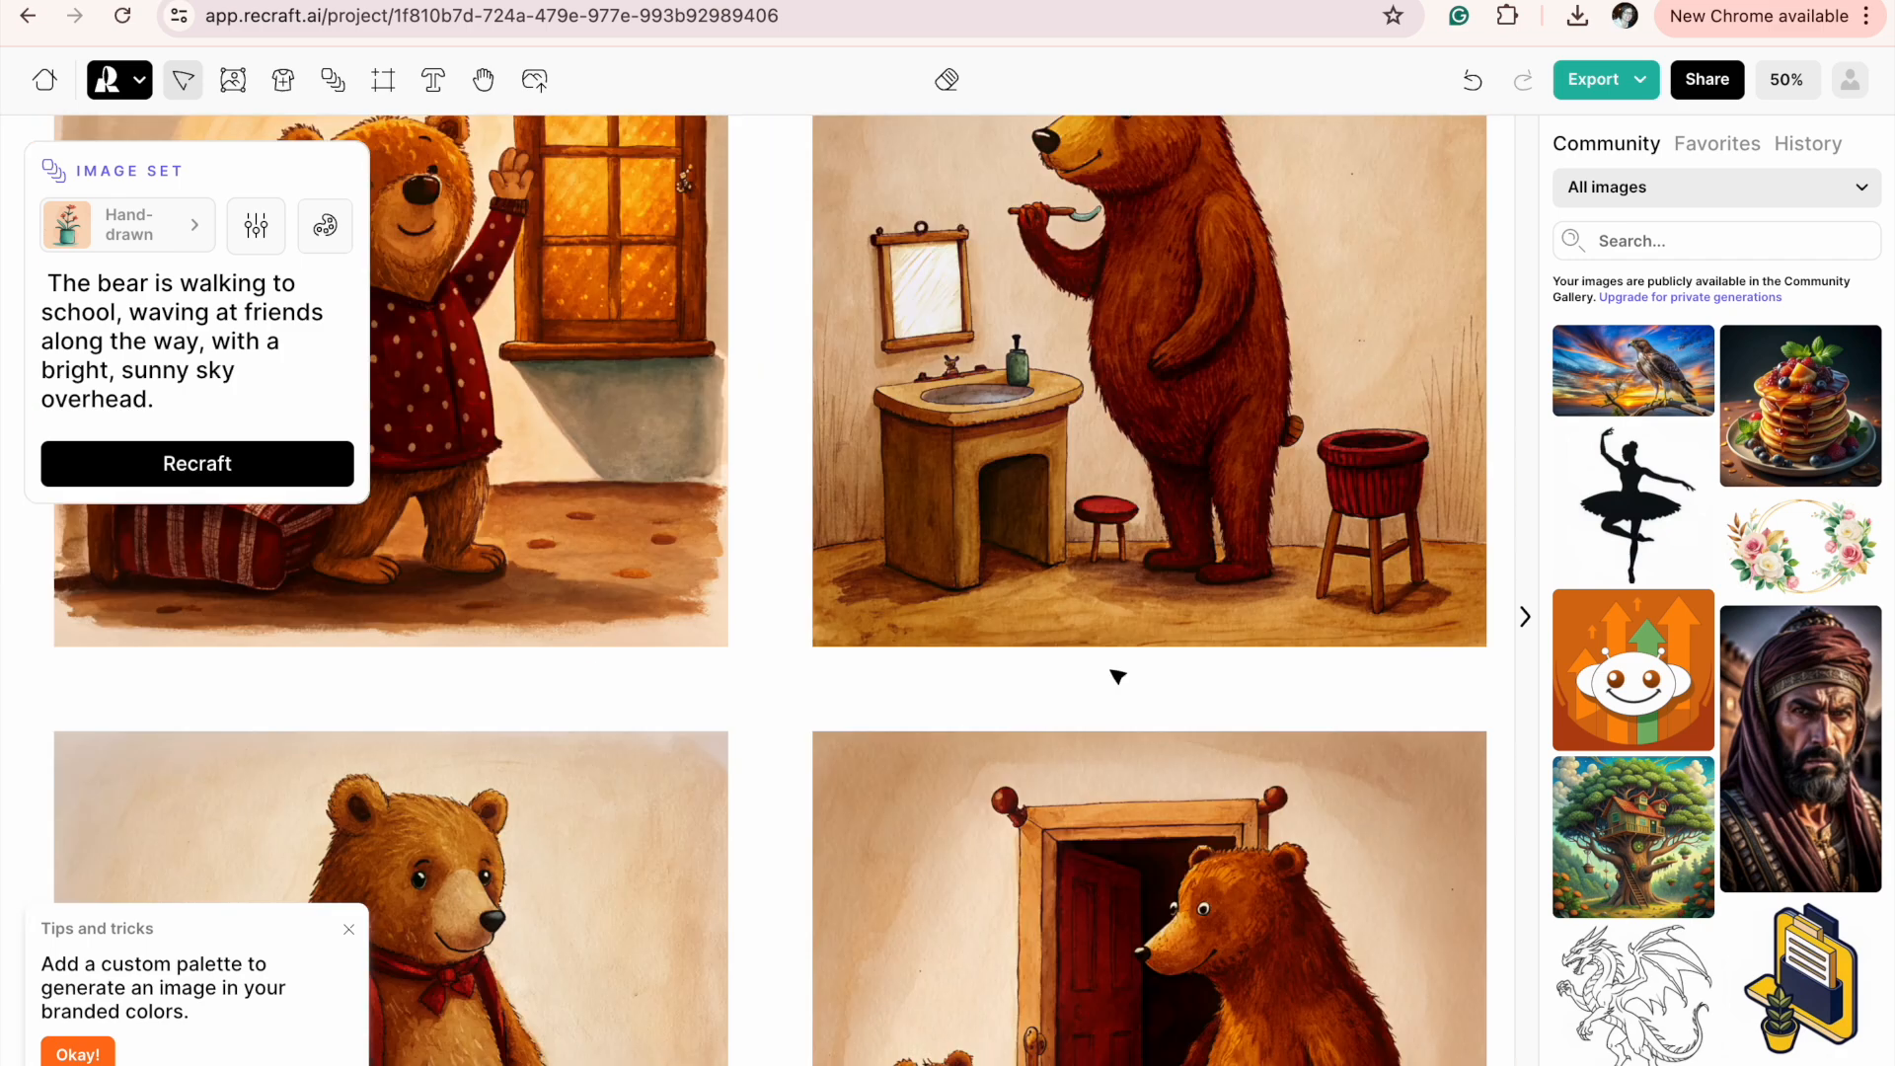
Select the illustration of the bear brushing its teeth and regenerate only that image from its existing prompt.
scroll(1117, 677, "right", 5)
scroll(1117, 677, "right", 2)
scroll(1117, 677, "down", 1)
left_click(1008, 407)
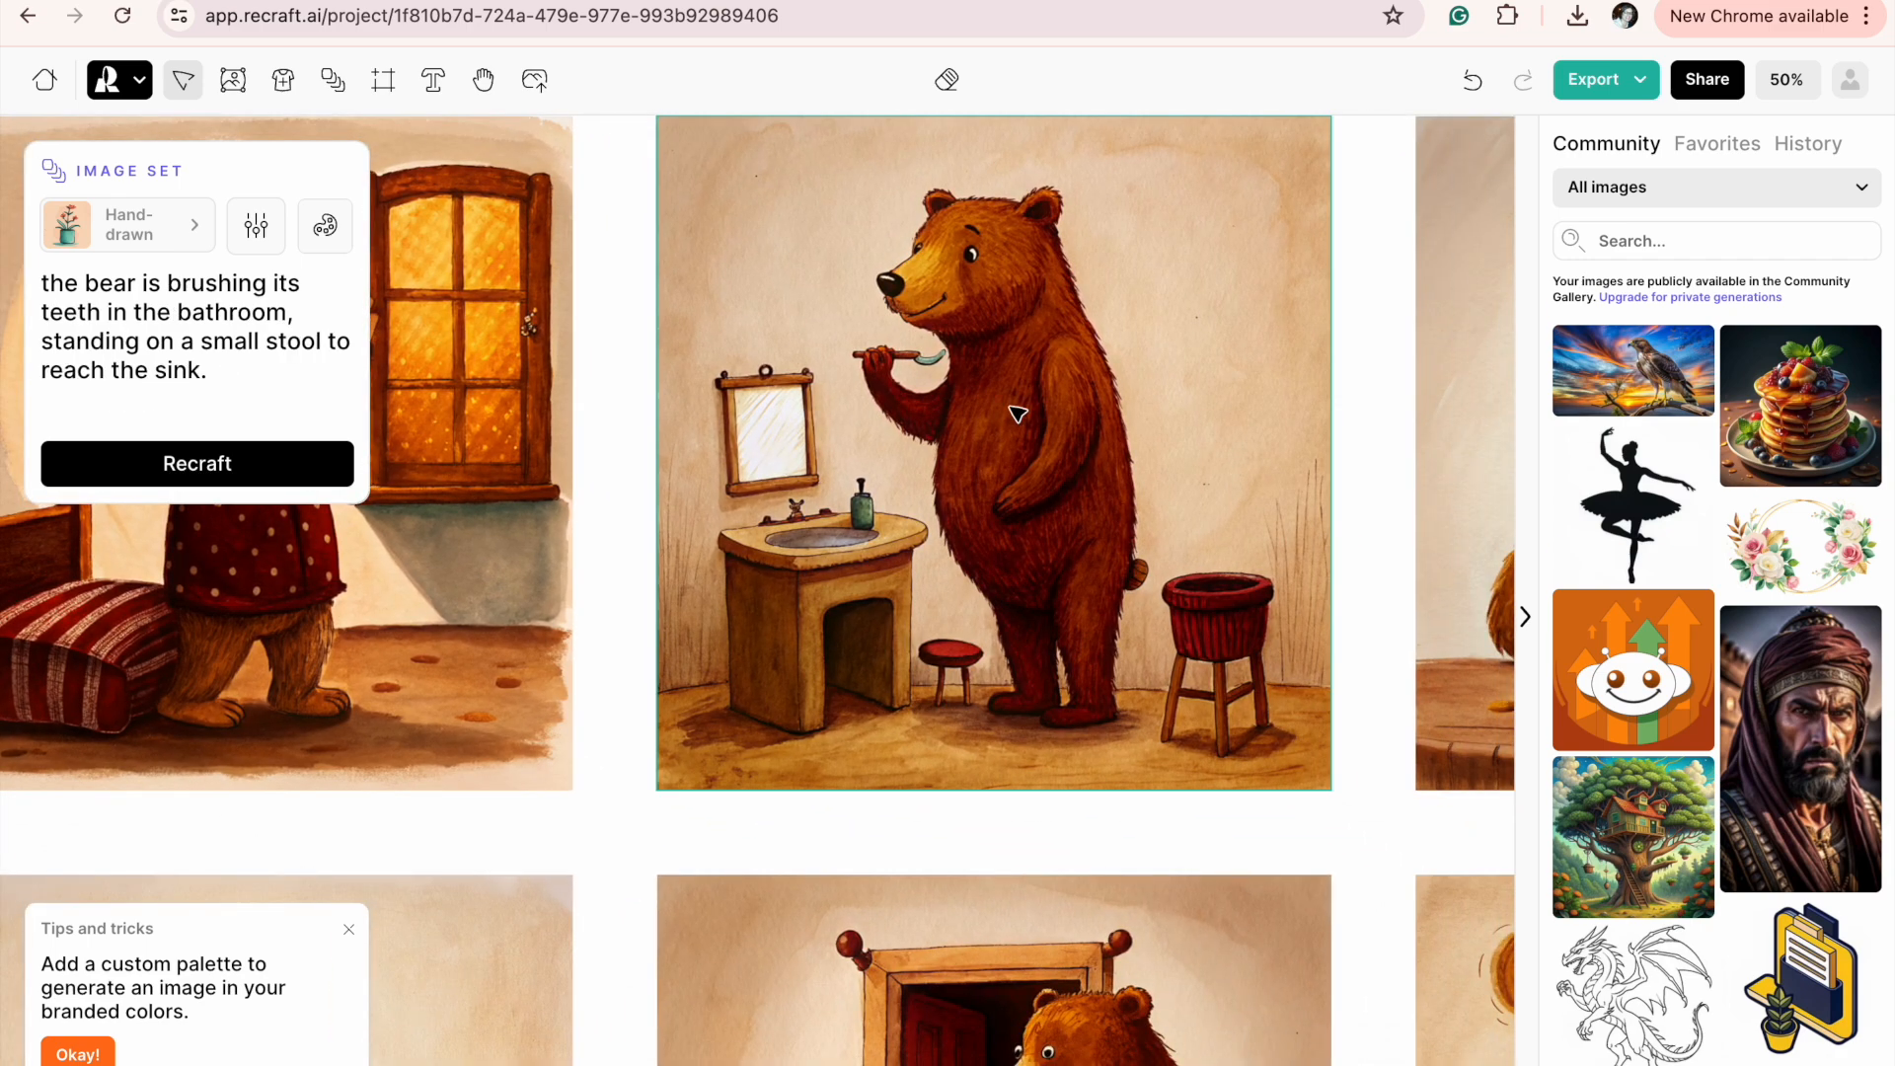
scroll(1011, 410, "down", 1)
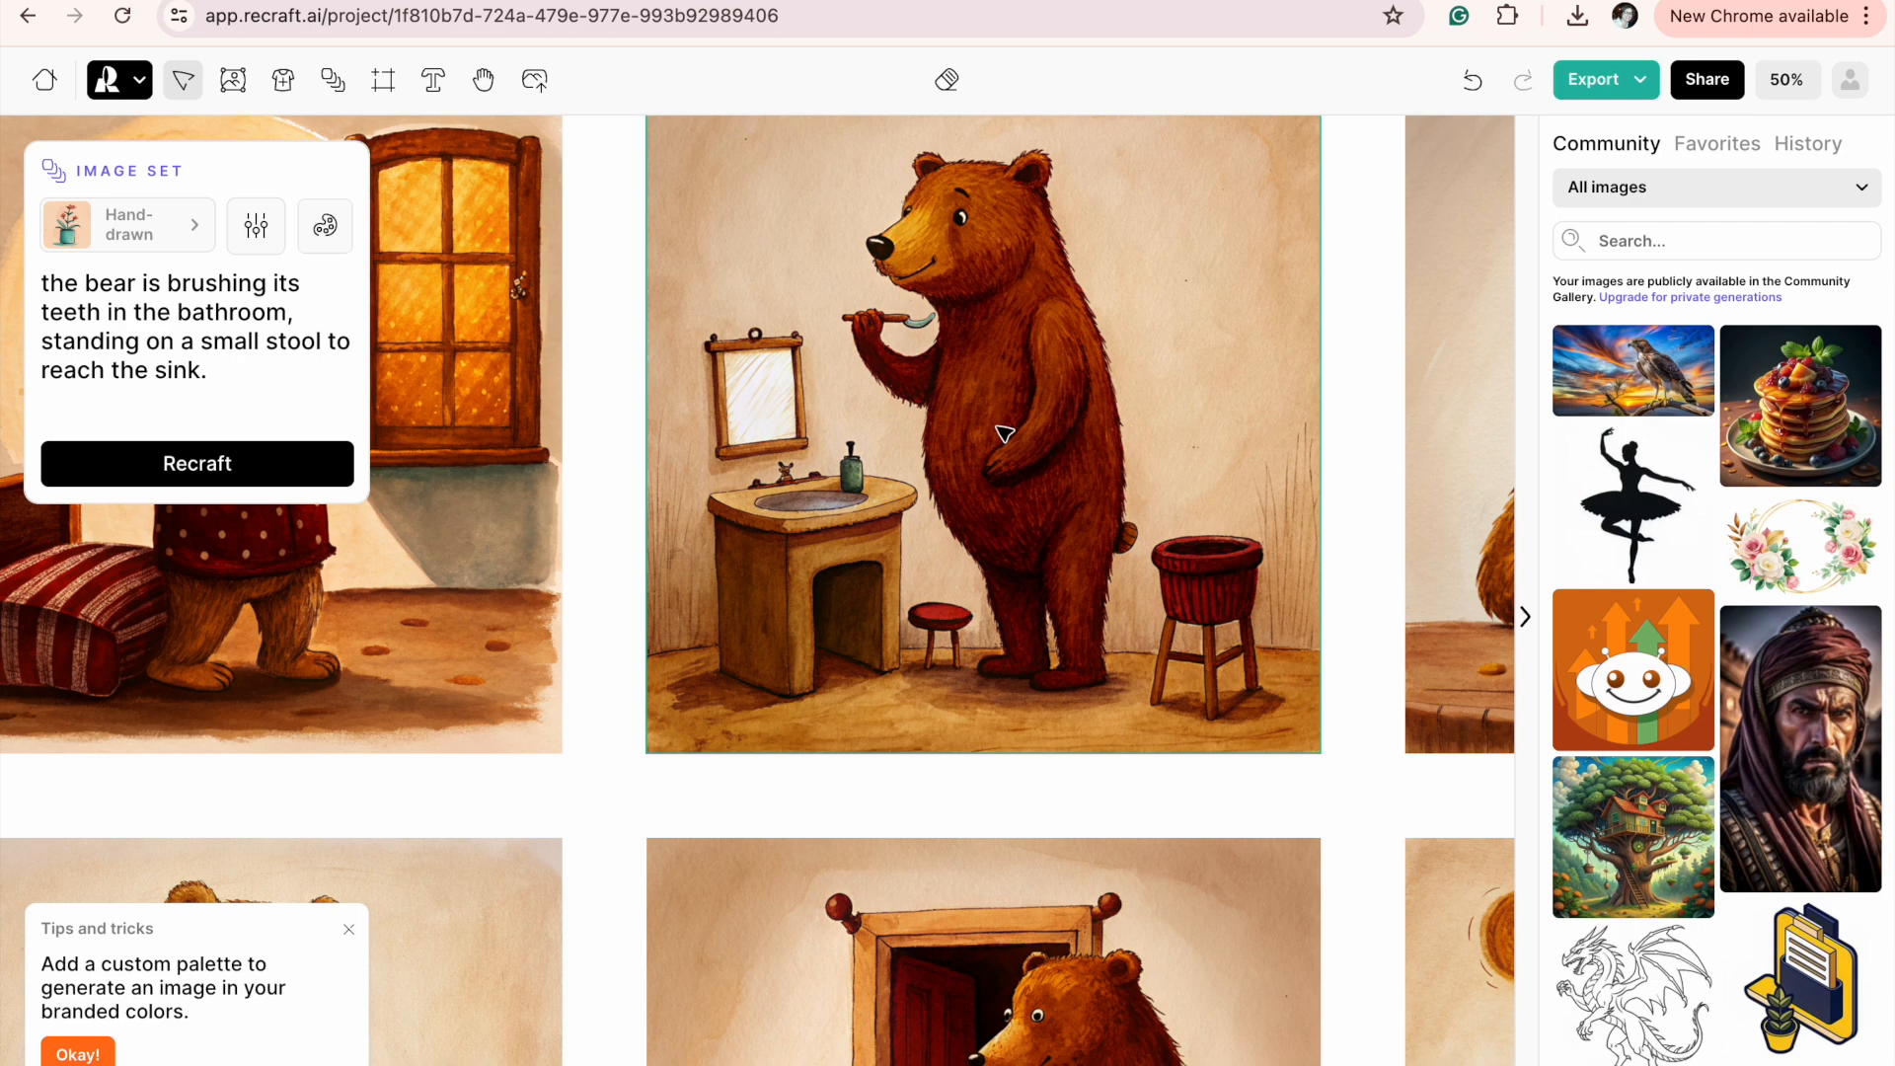
scroll(956, 408, "up", 1)
scroll(956, 408, "left", 1)
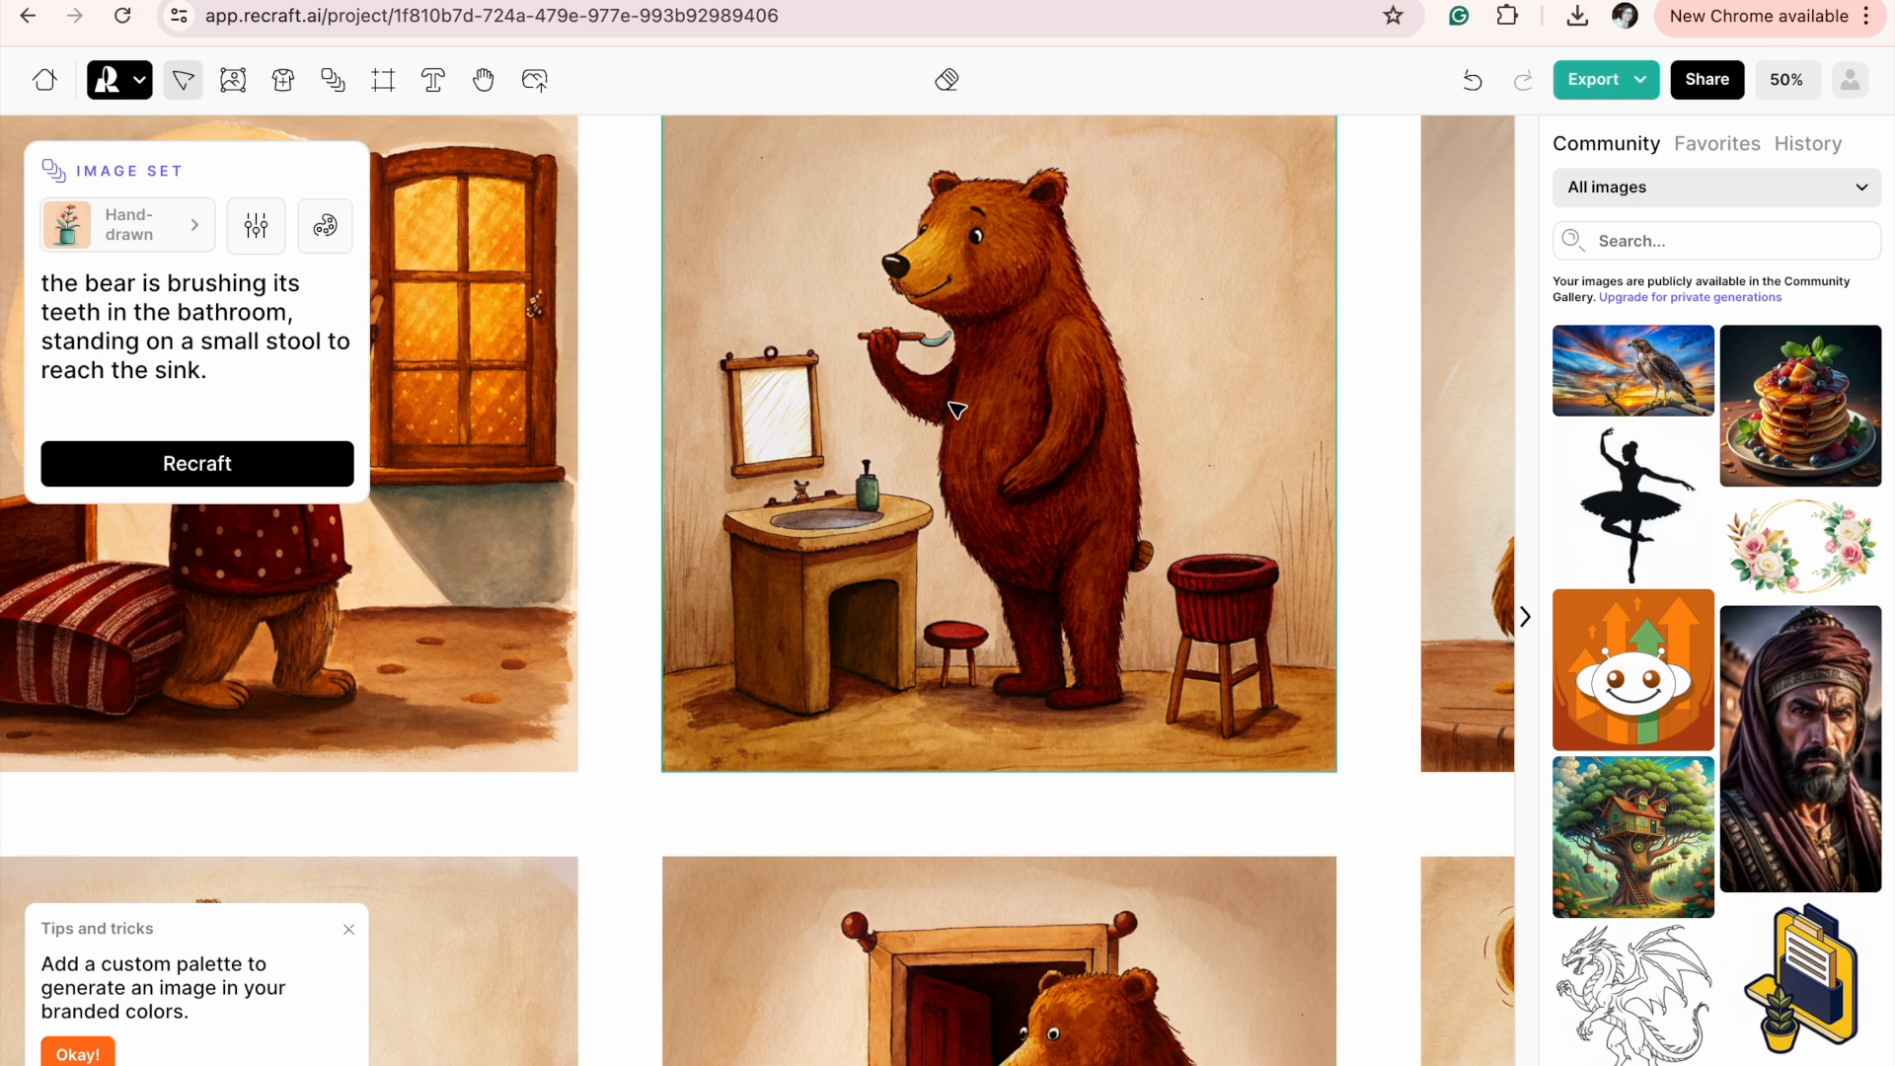
scroll(956, 407, "up", 3)
scroll(956, 408, "right", 1)
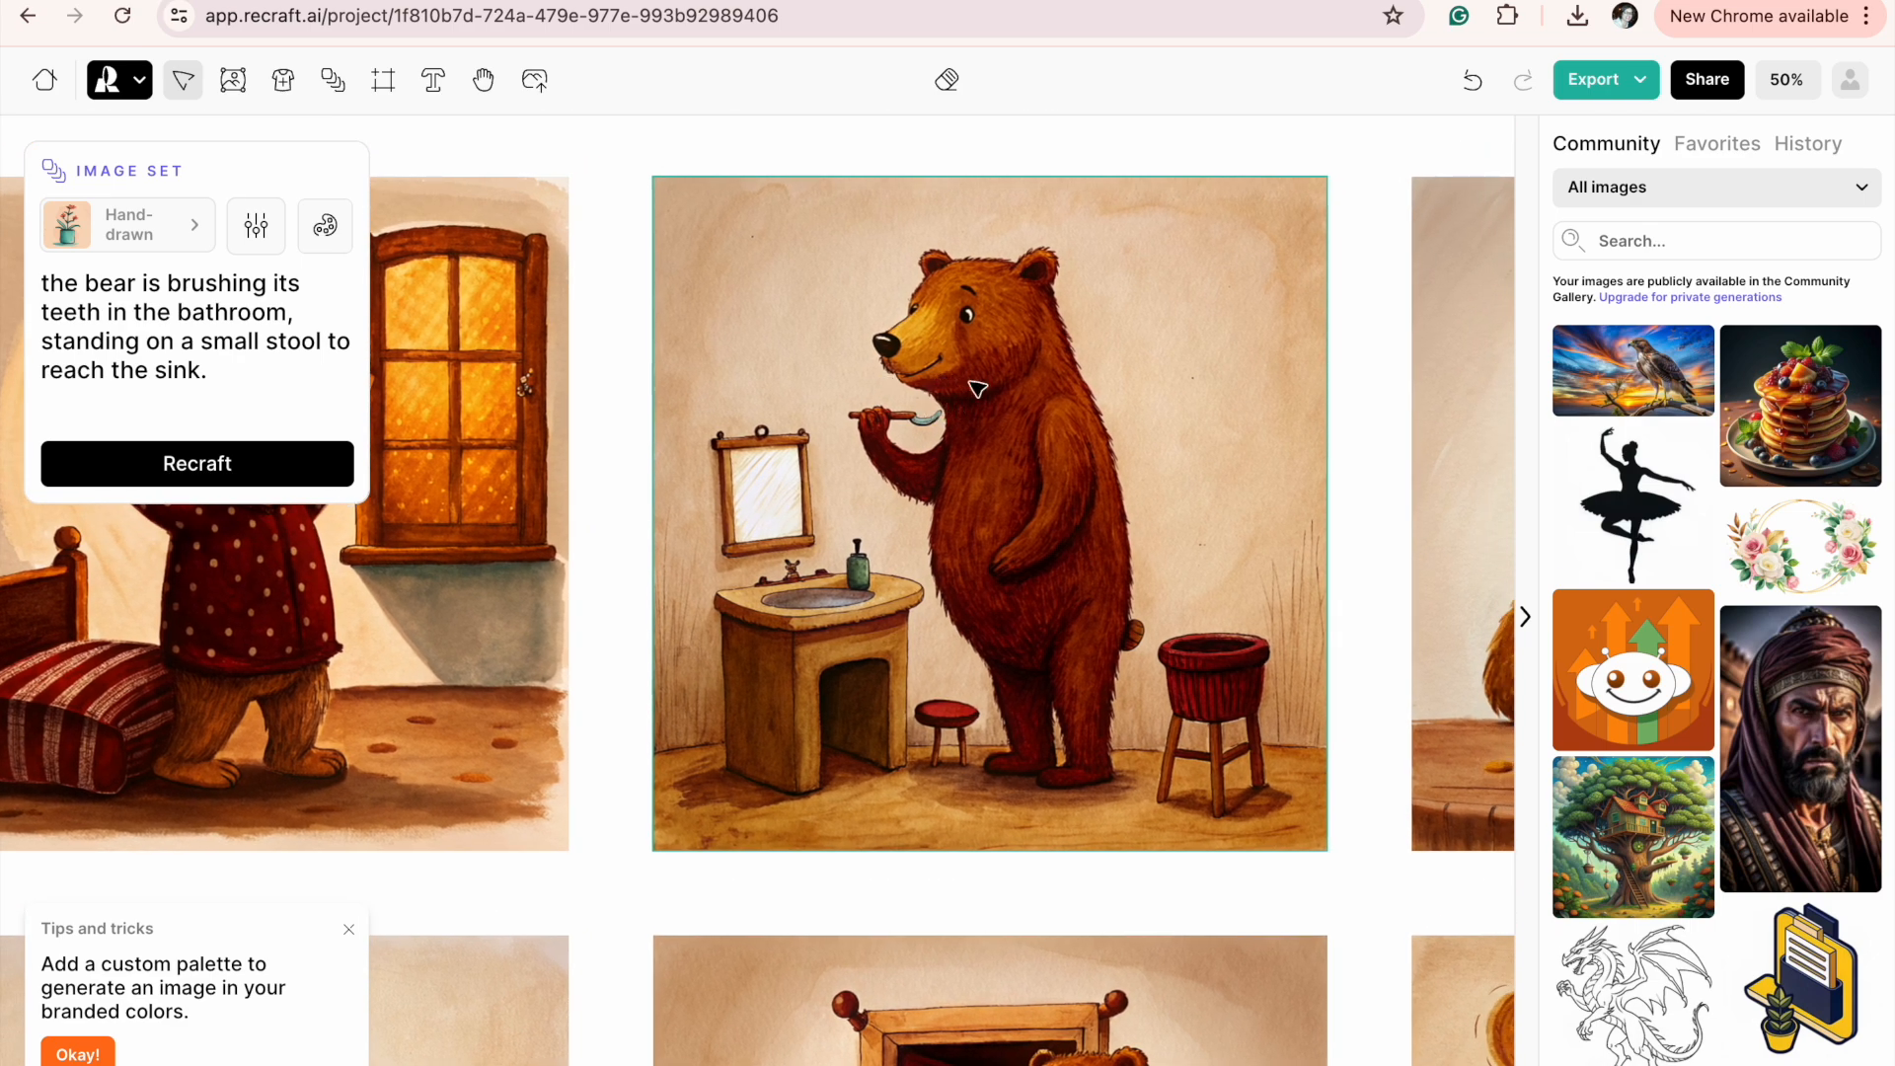
left_click(191, 466)
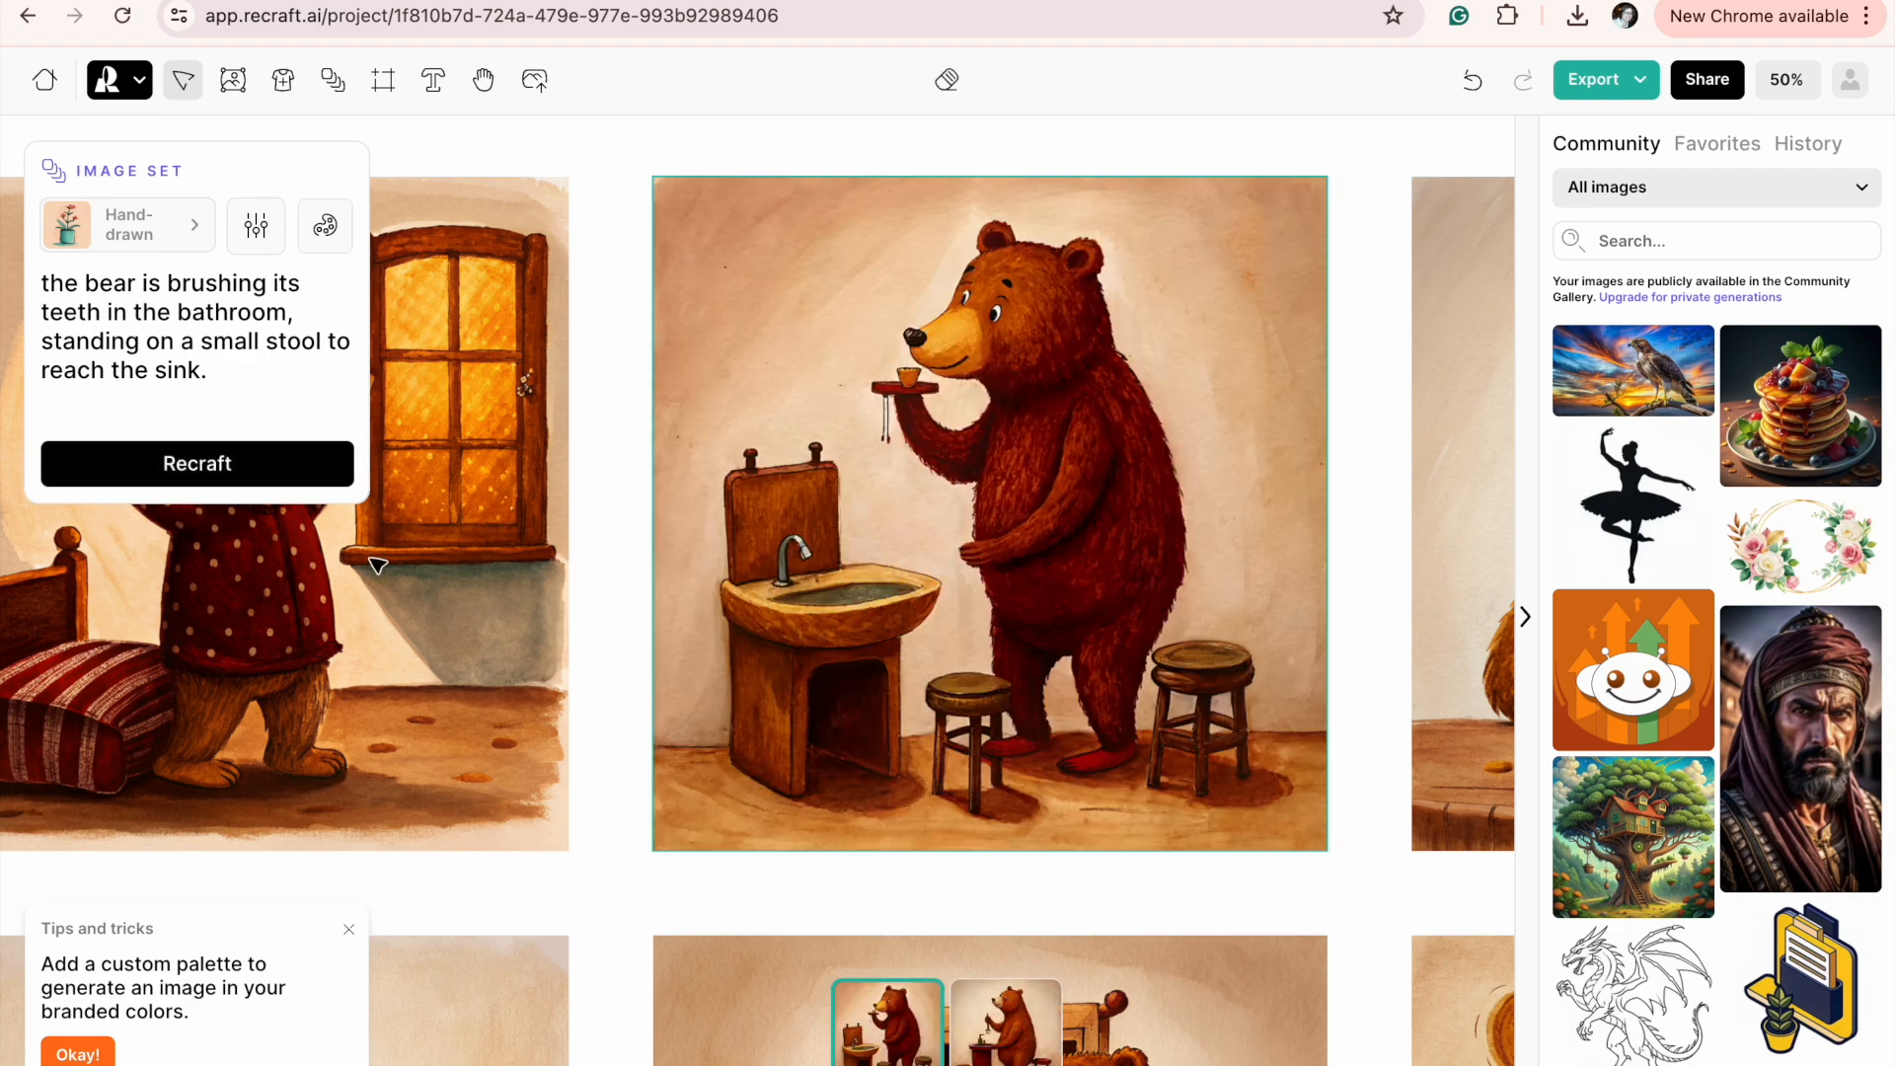
Regenerate the tooth-brushing illustration once more with the same prompt.
left_click(1056, 530)
left_click(1010, 528)
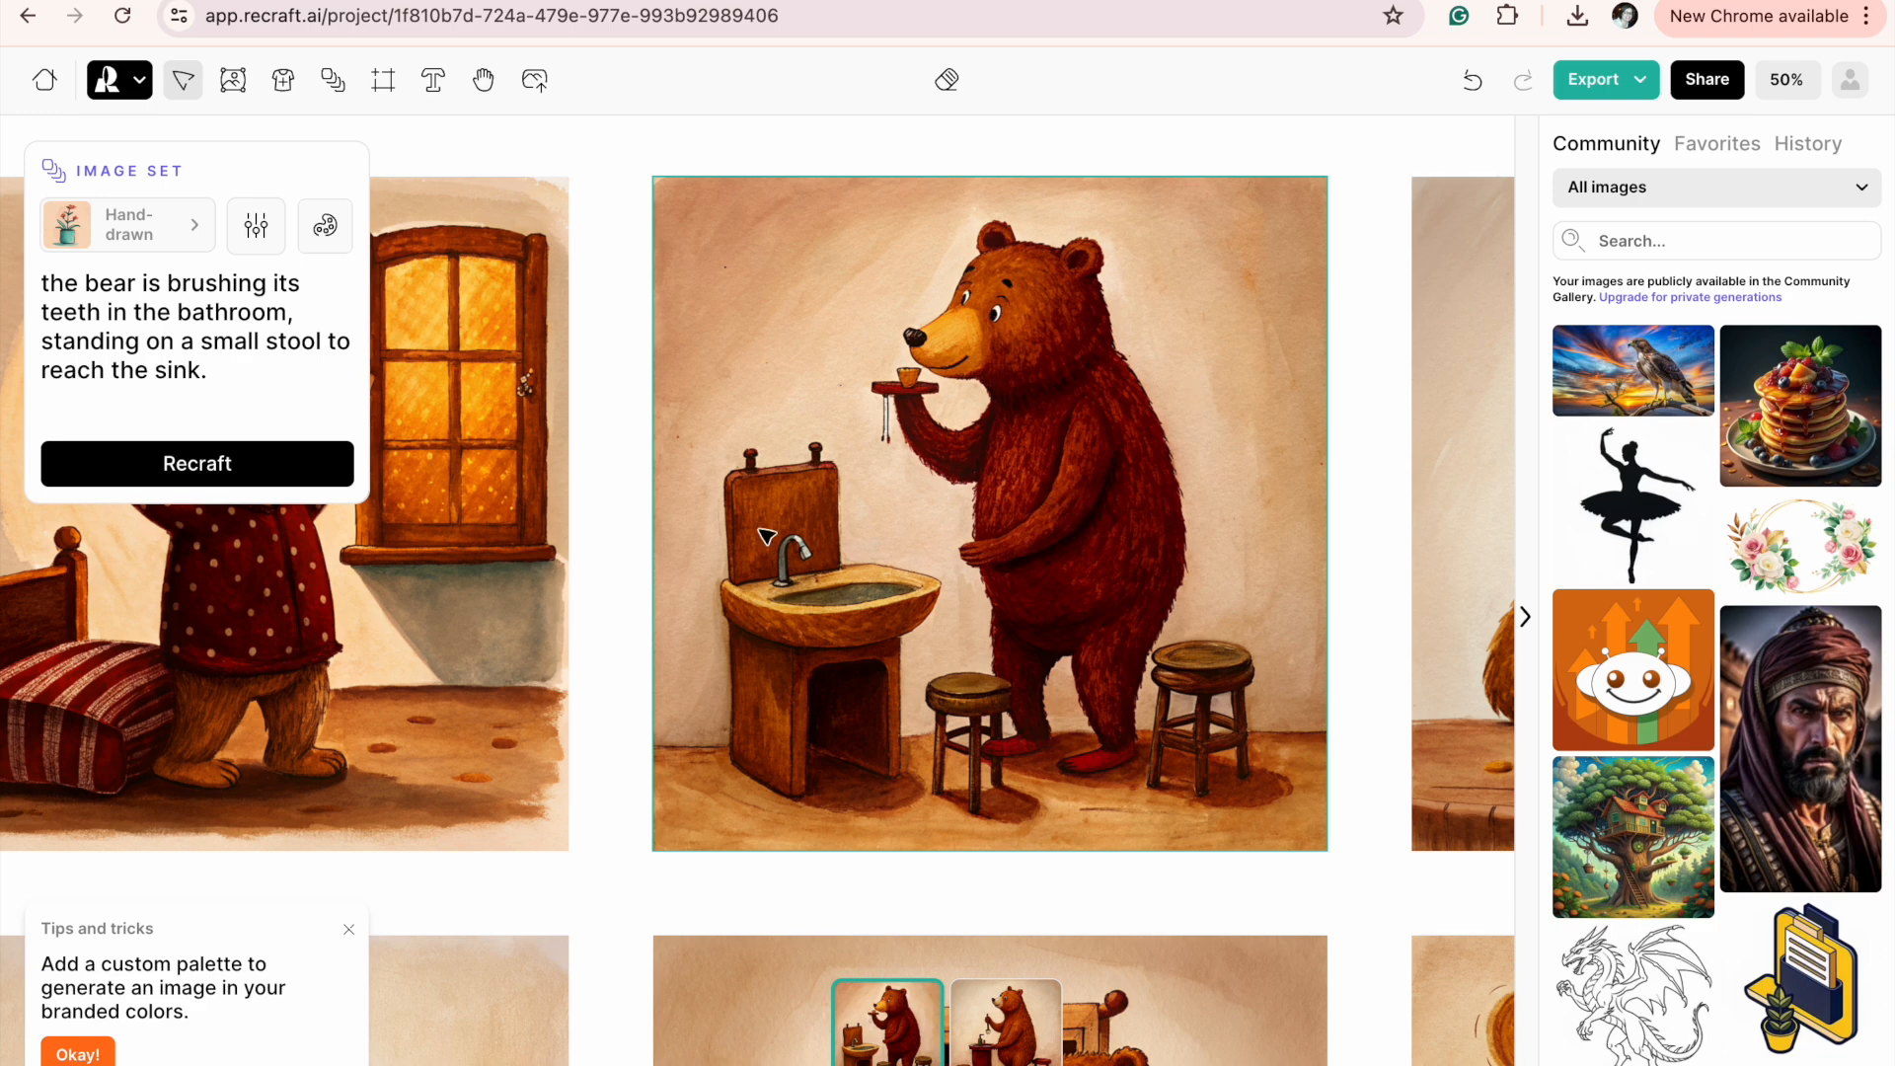
left_click(219, 459)
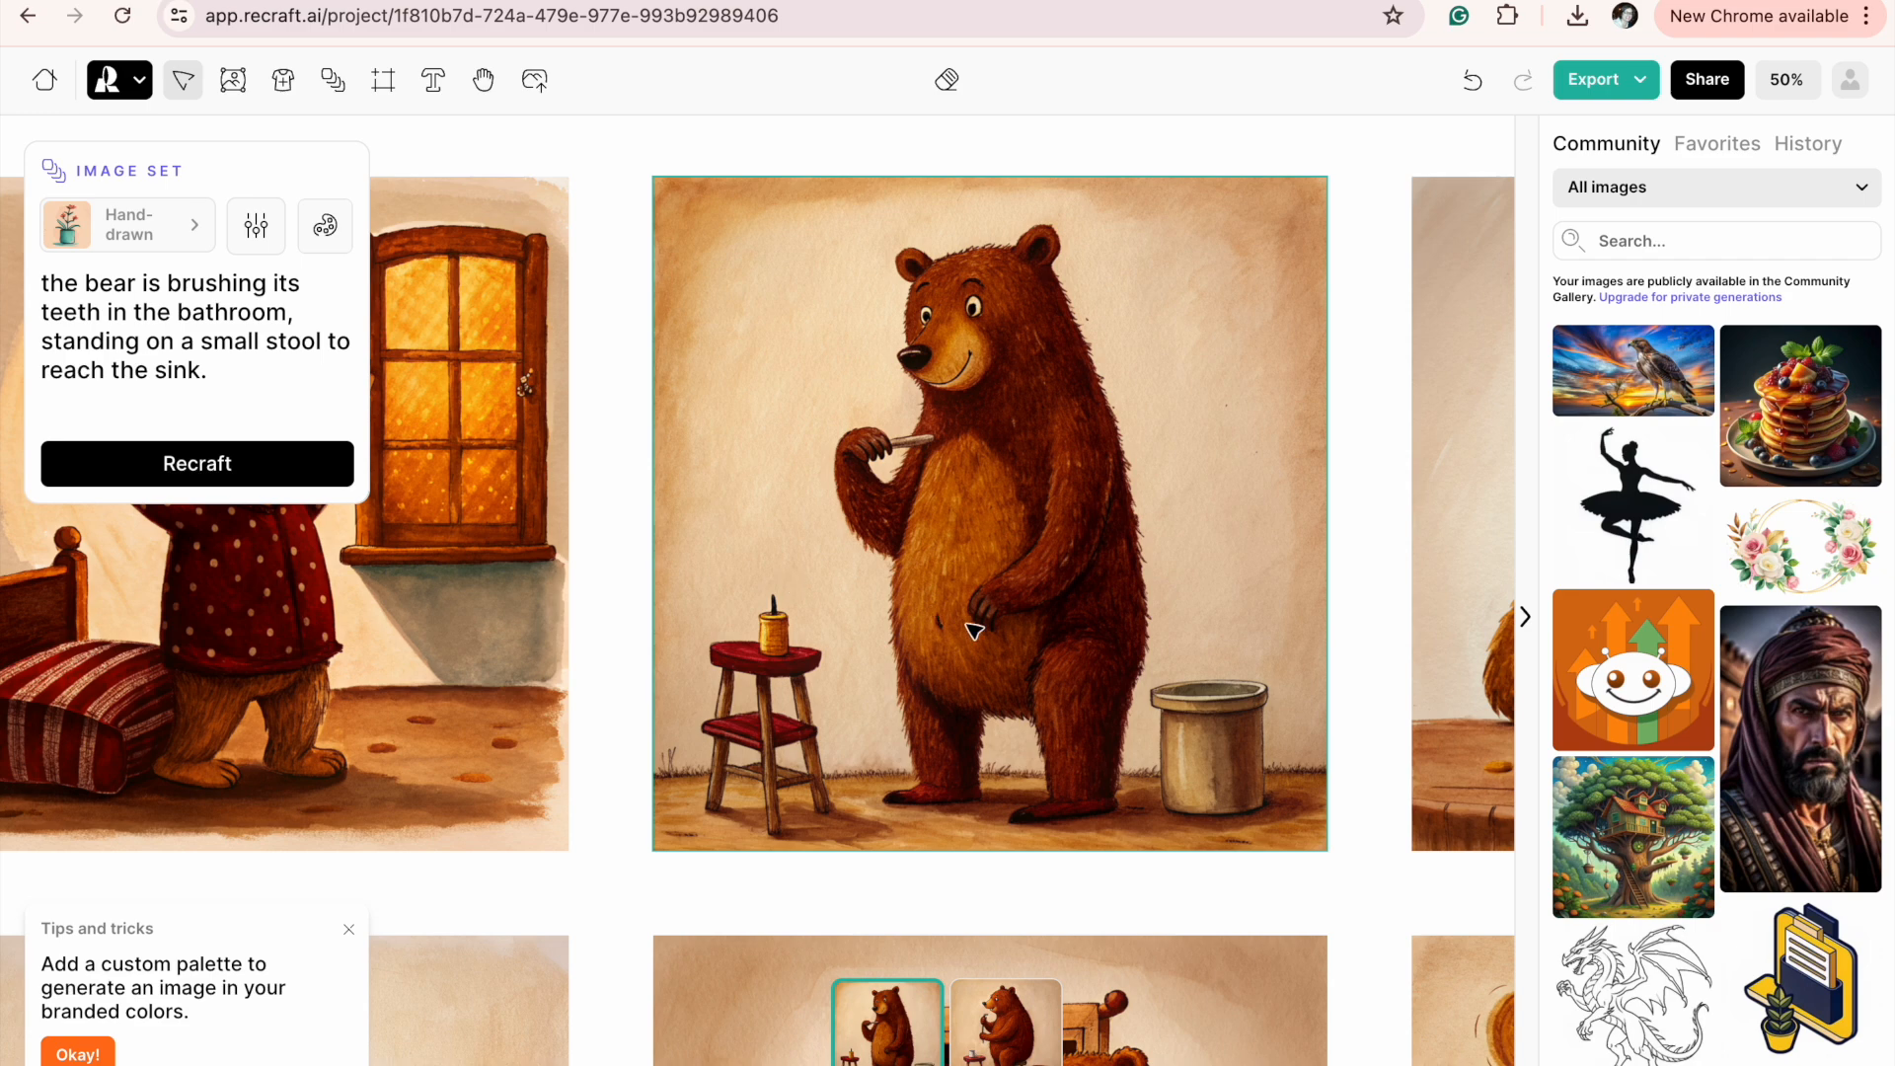
Compare the two new tooth-brushing variants with each other and with the rest of the set, keeping the first variant.
scroll(974, 631, "left", 6)
scroll(974, 632, "down", 4)
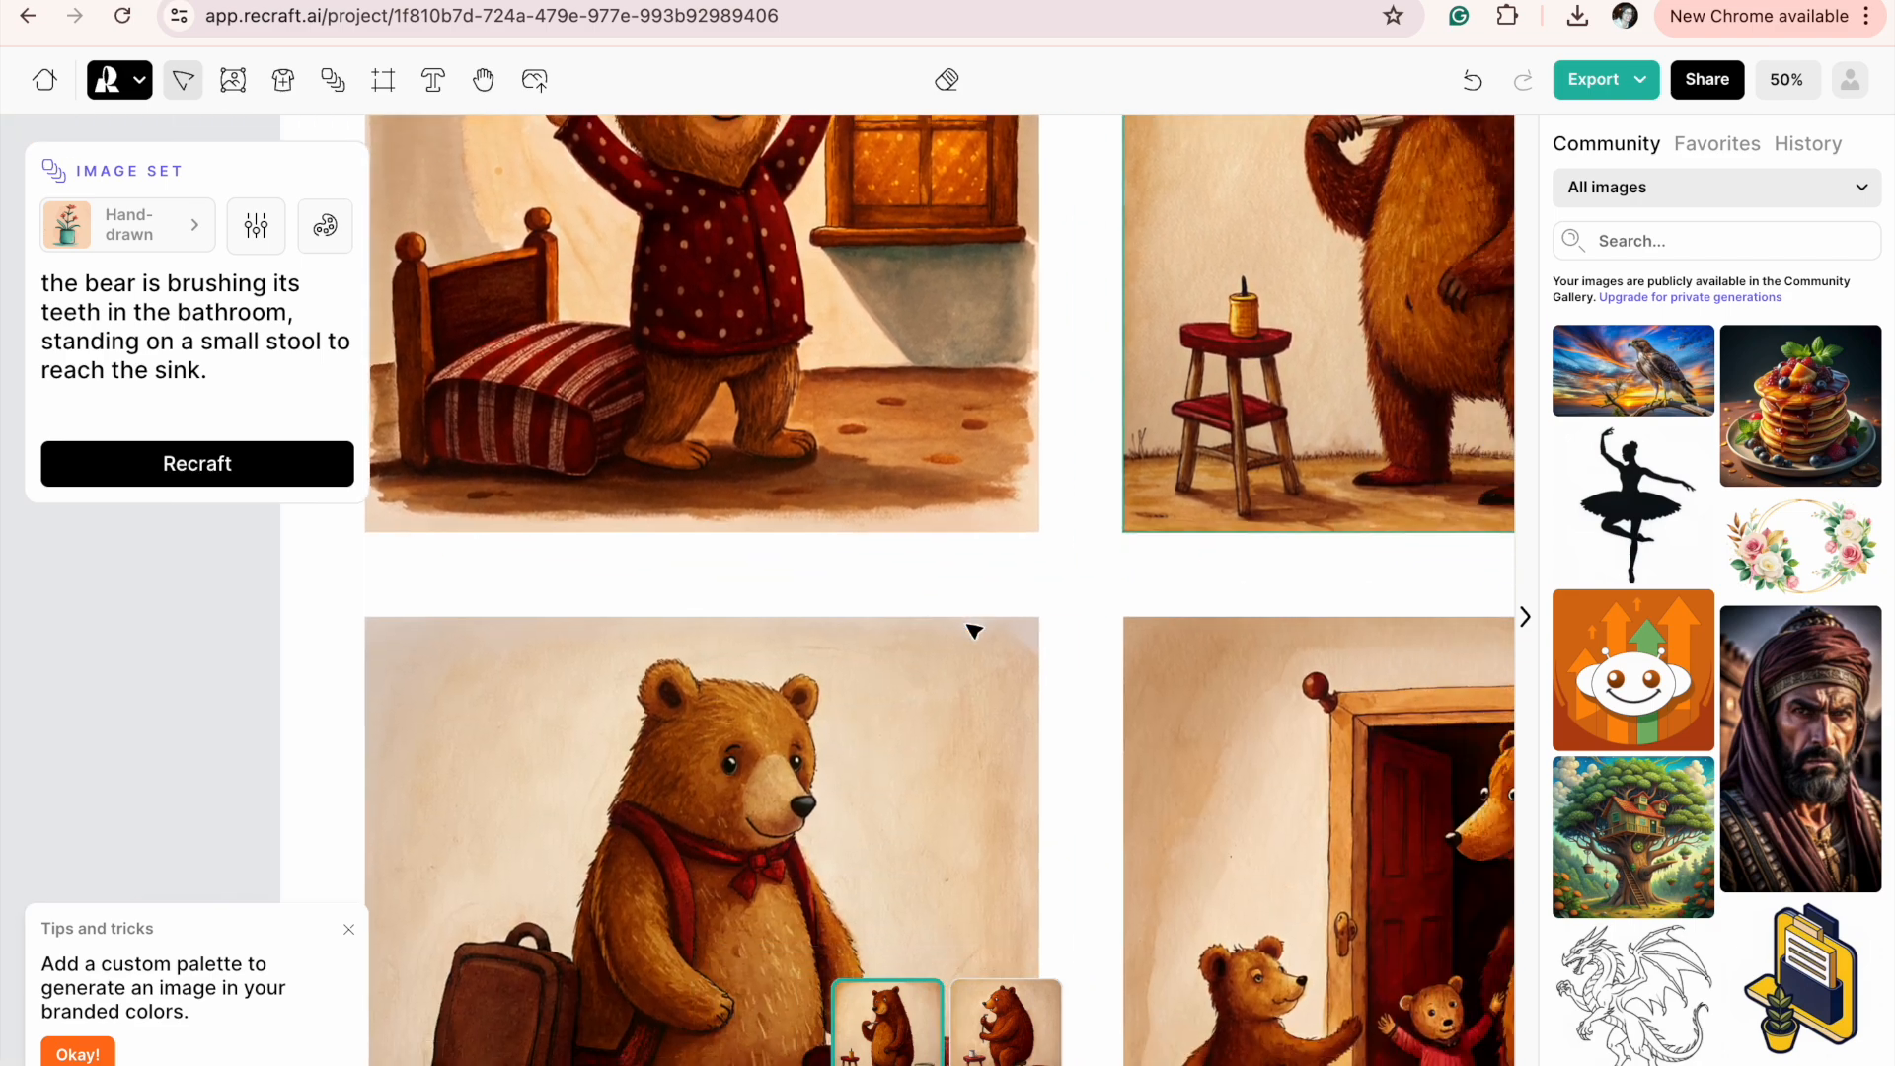
scroll(974, 632, "right", 5)
scroll(974, 632, "down", 2)
scroll(1056, 394, "up", 3)
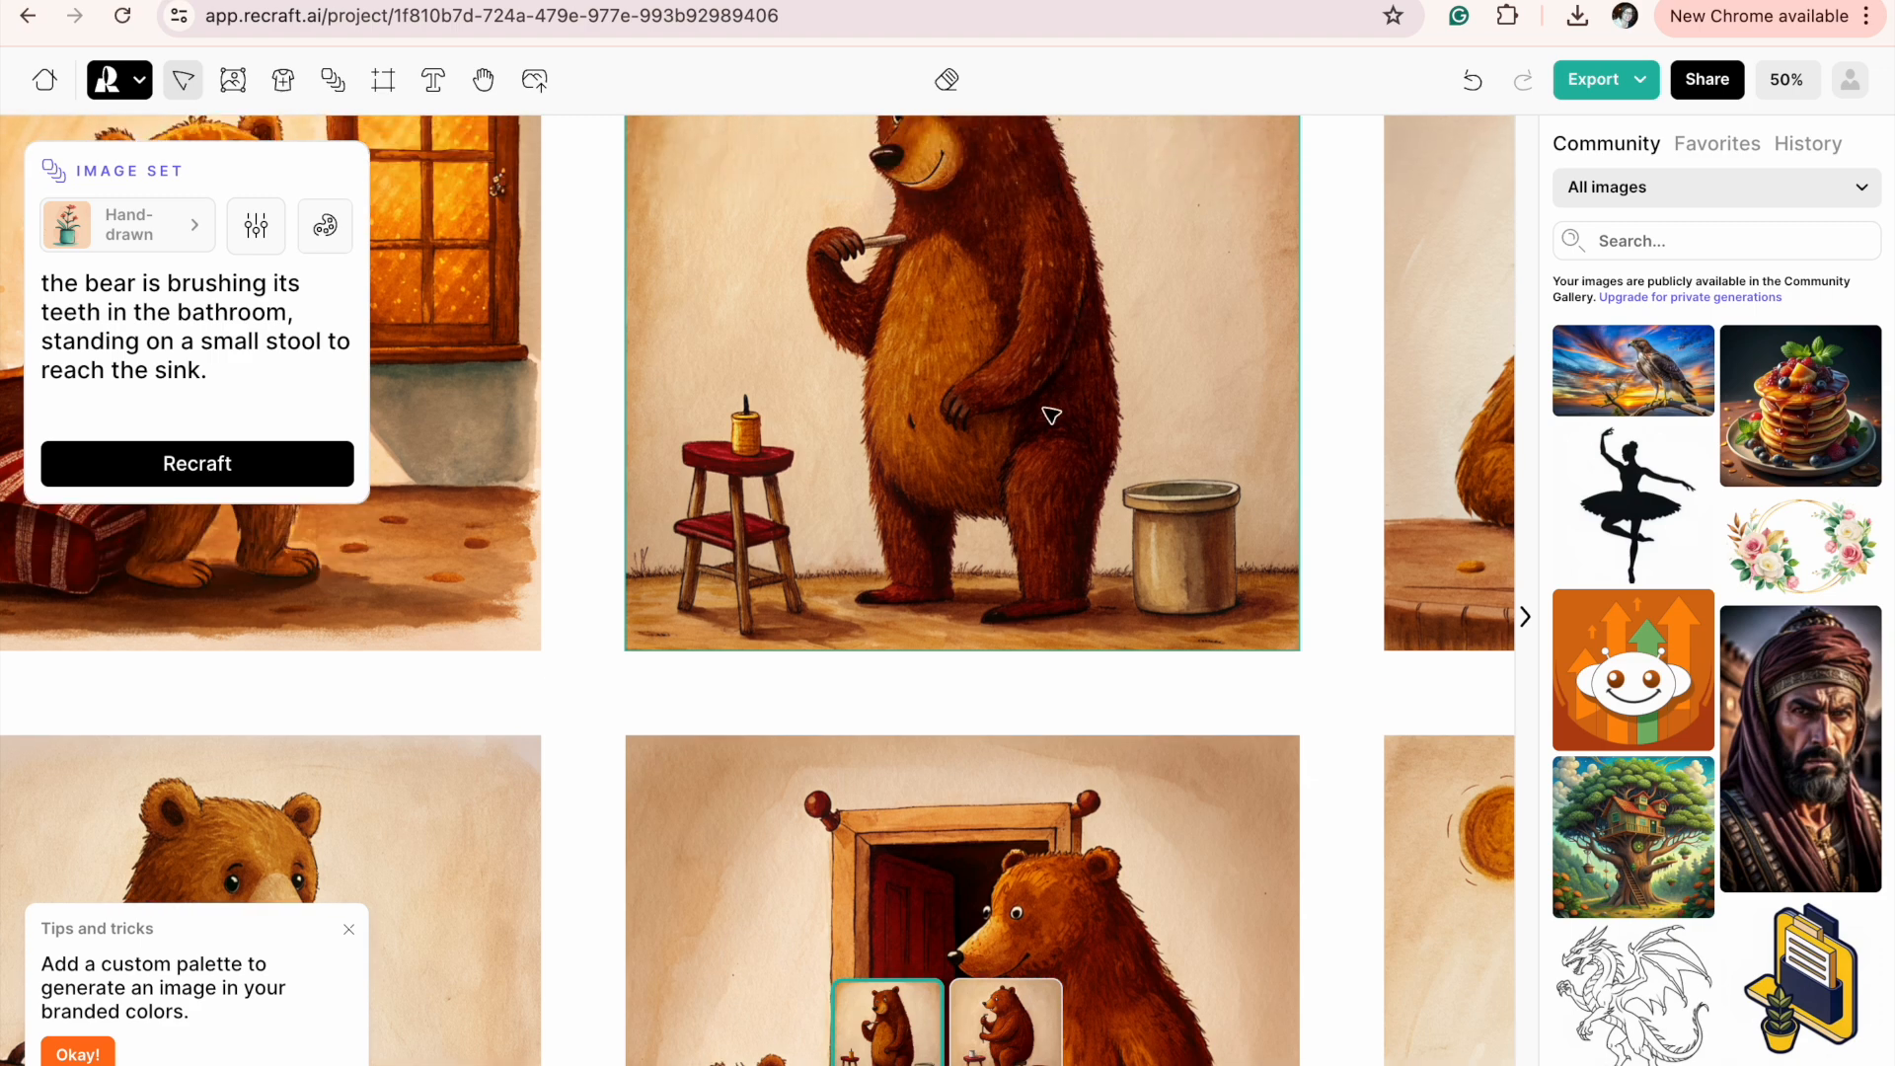
scroll(1051, 415, "up", 5)
scroll(996, 484, "down", 2)
scroll(997, 484, "right", 1)
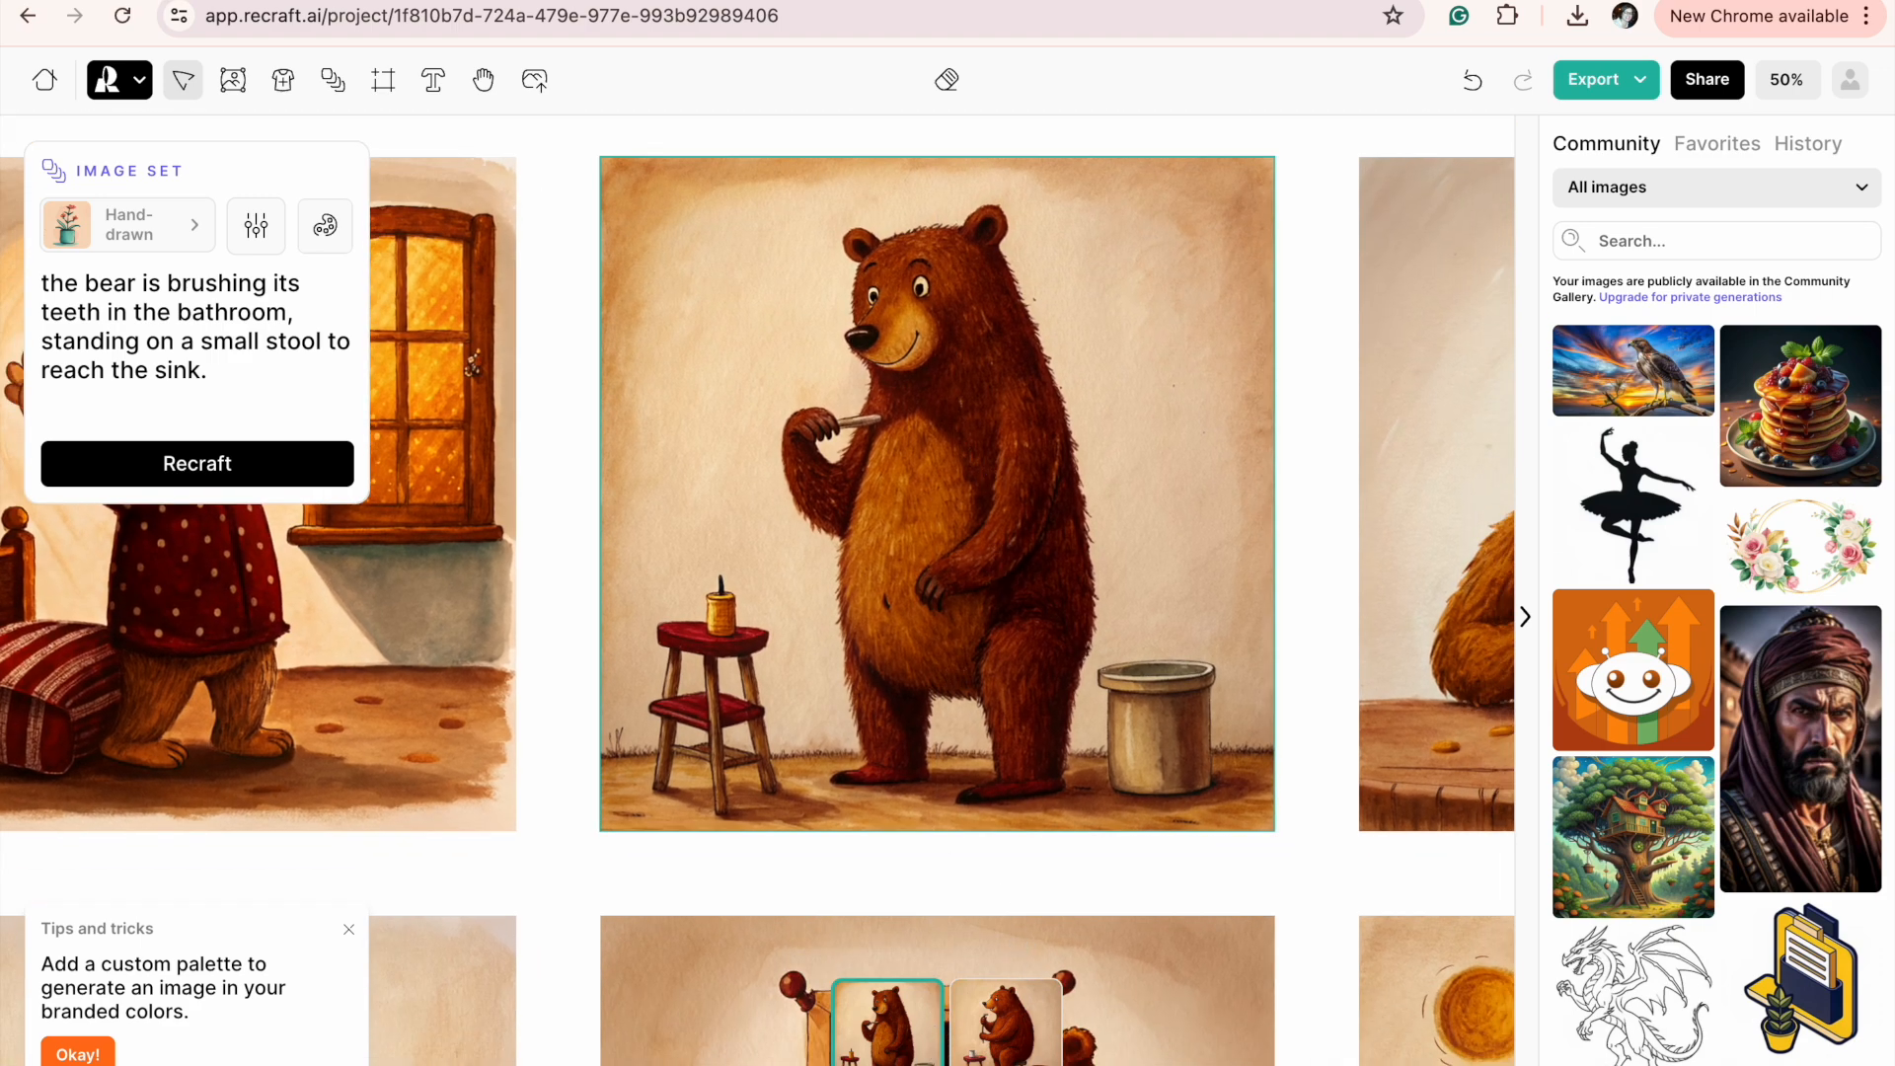
left_click(1012, 1046)
left_click(888, 1031)
Export the illustration of the bear waking up as a JPG at a resolution of 3000 × 3000.
scroll(881, 541, "left", 10)
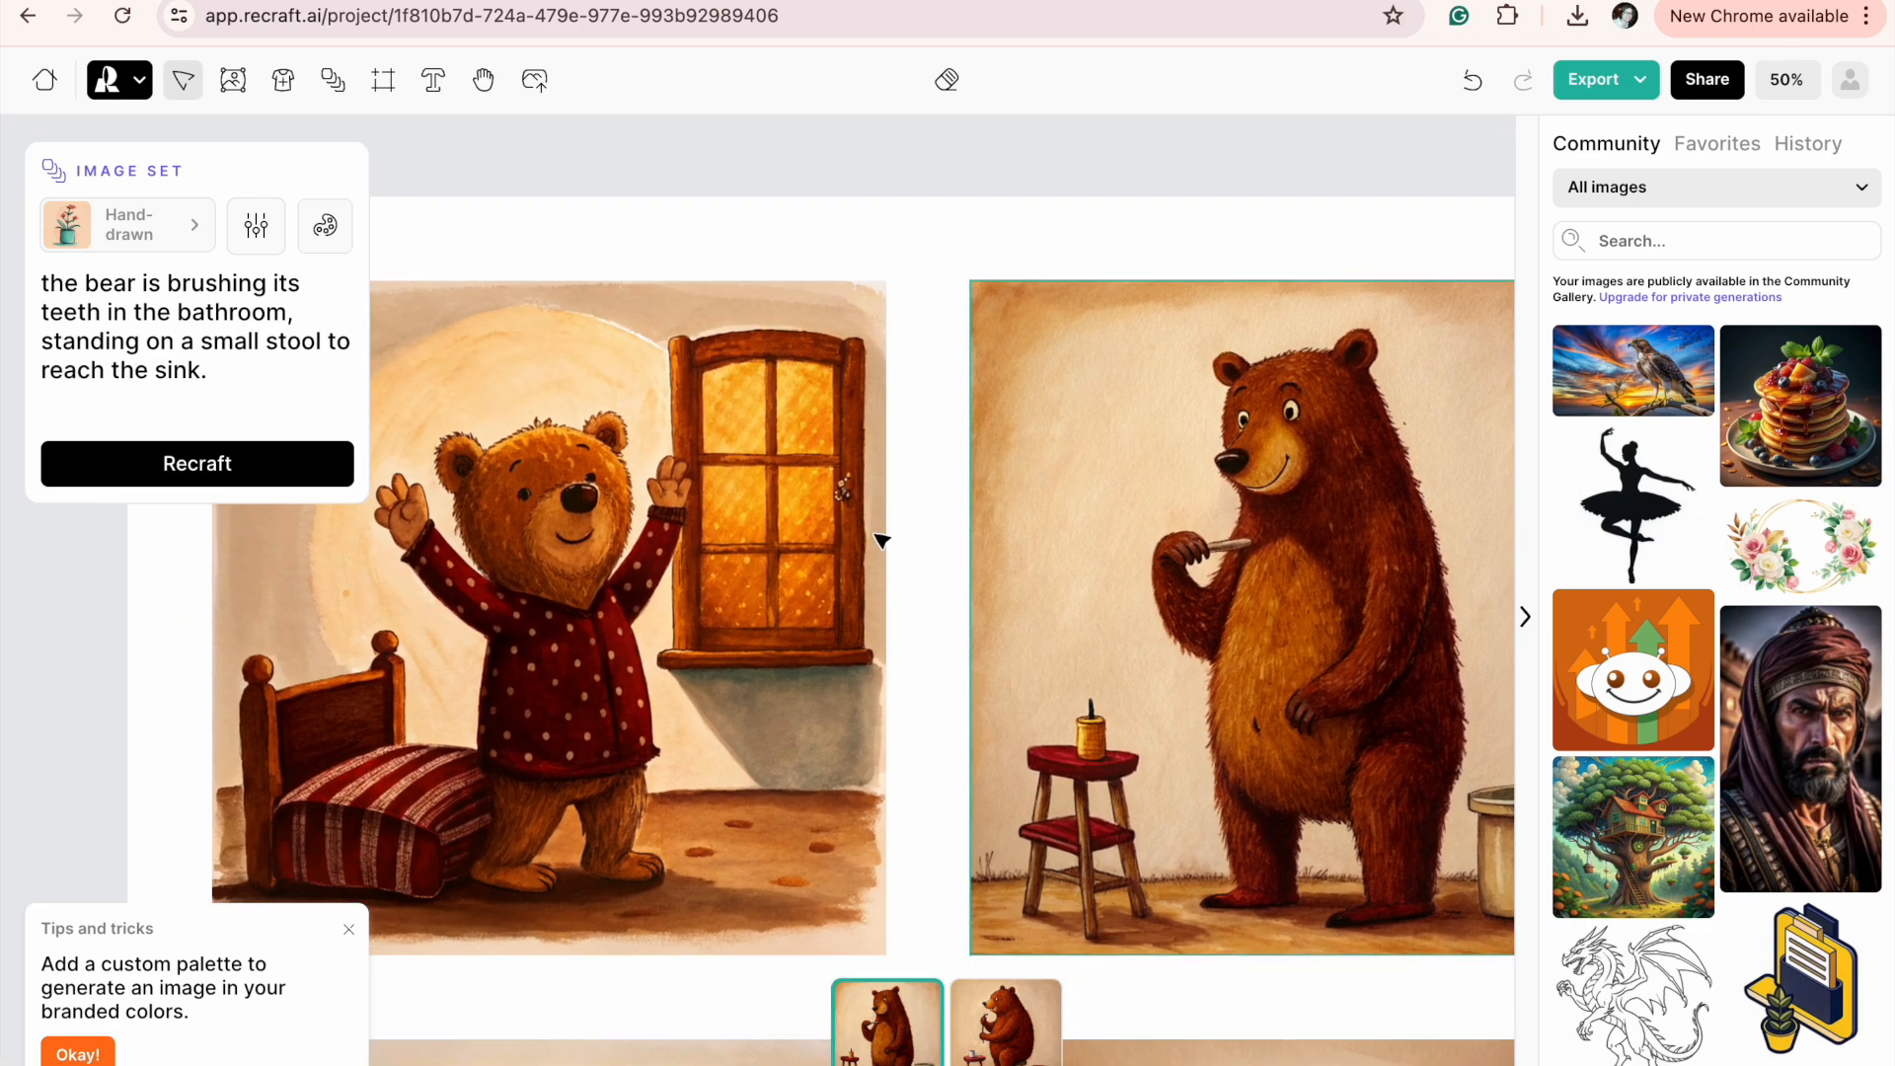
scroll(882, 540, "left", 3)
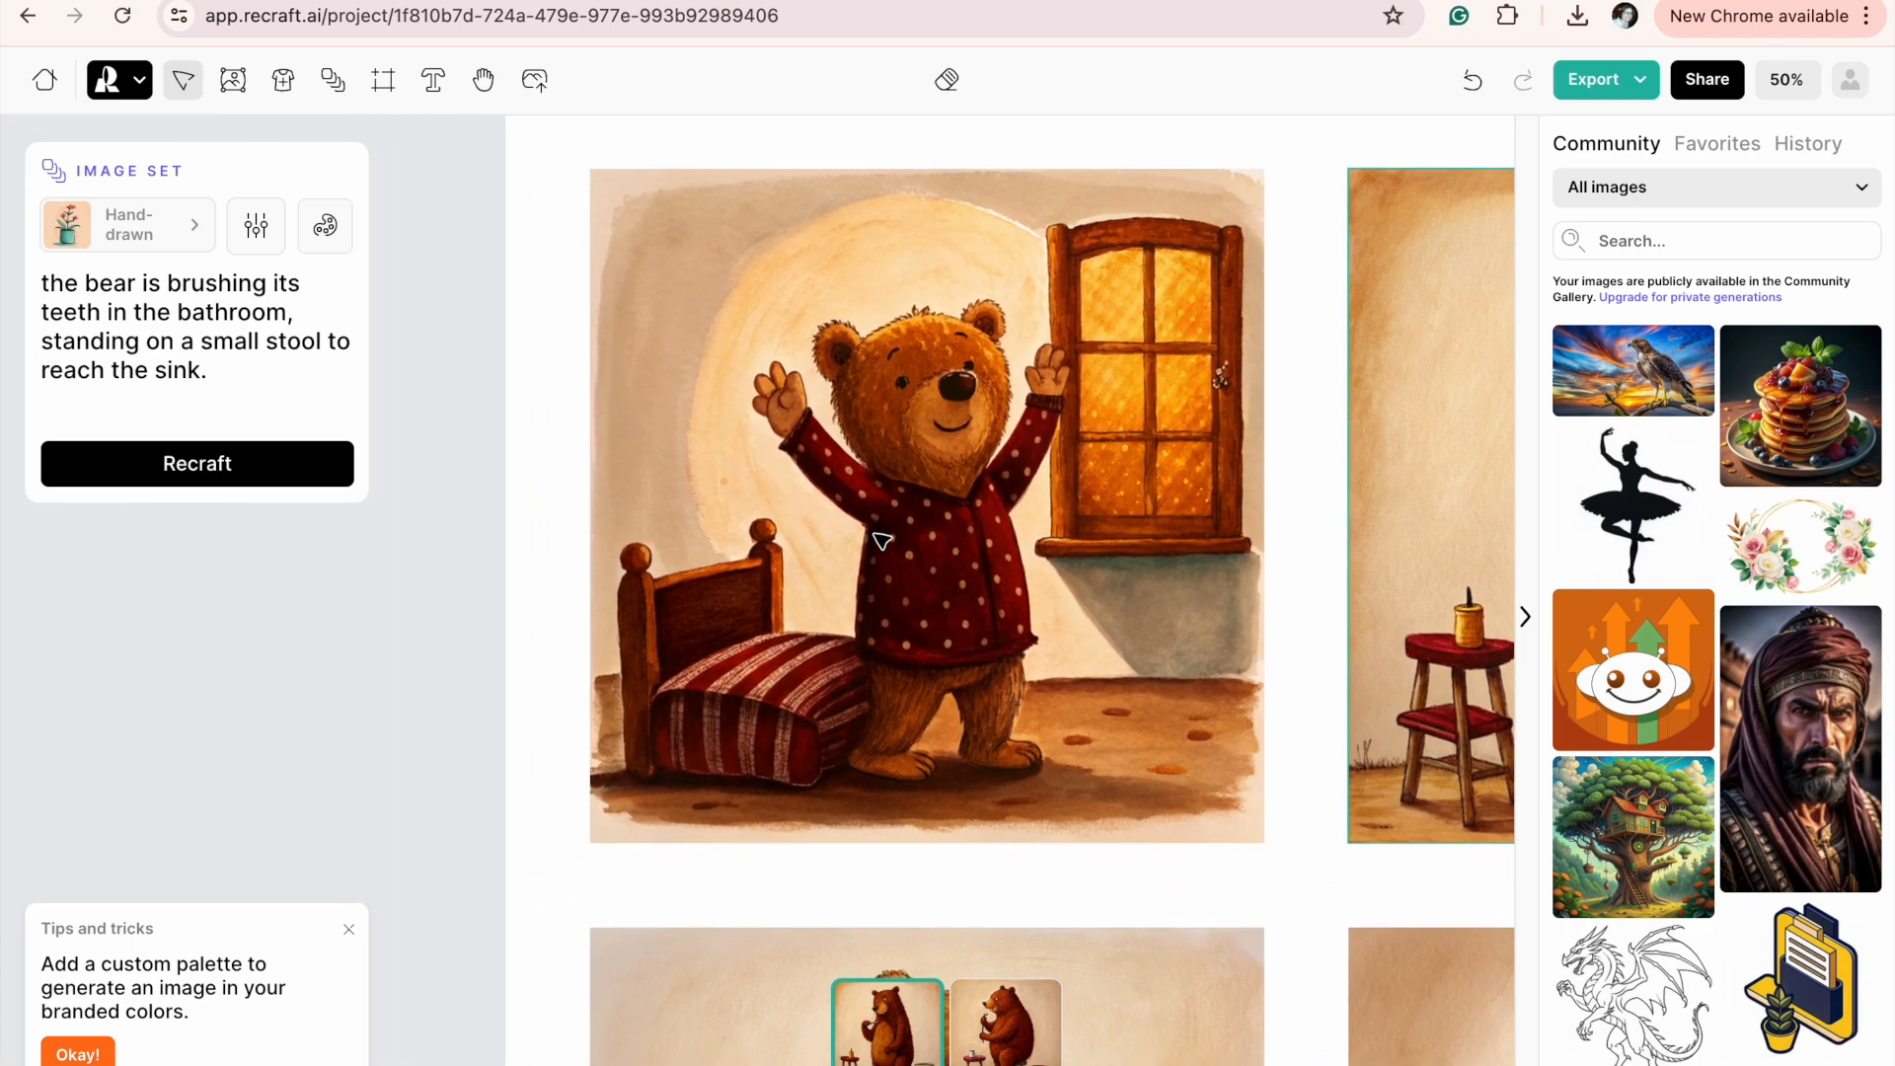
left_click(953, 518)
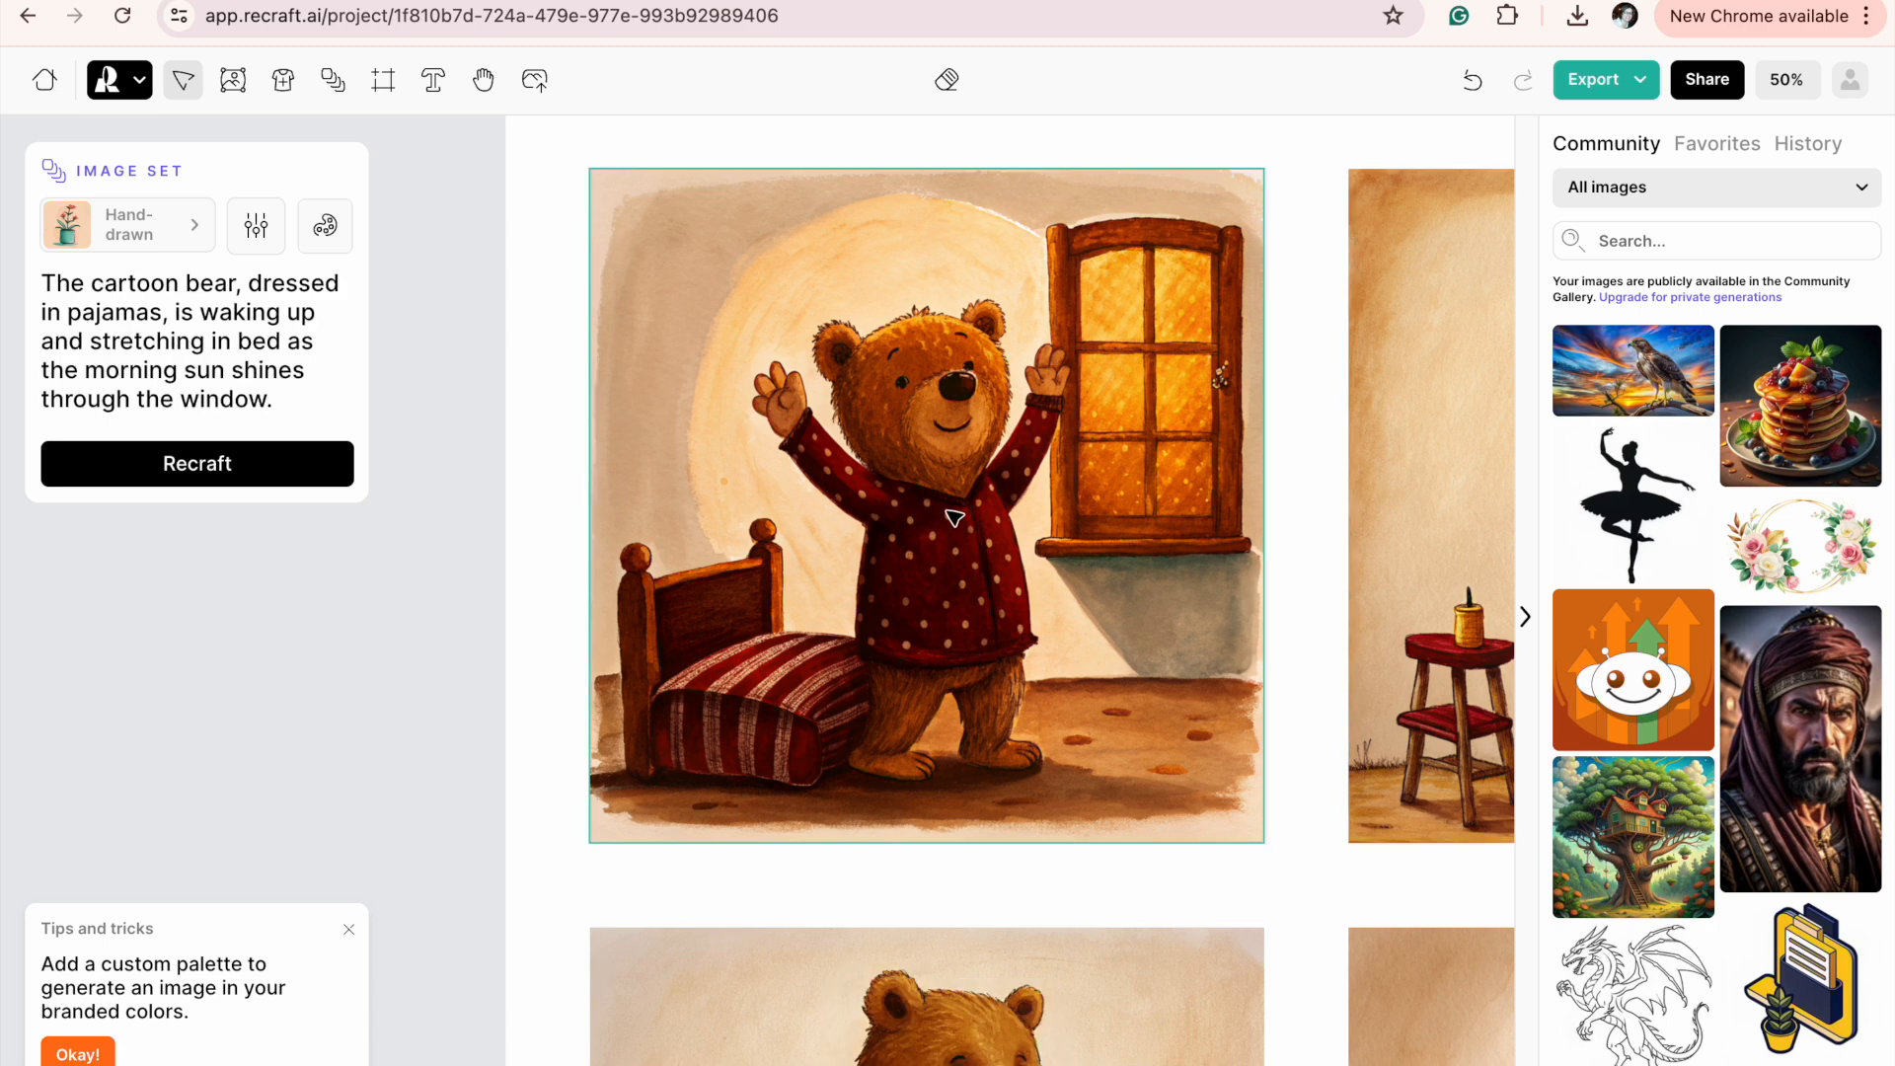
scroll(954, 518, "right", 2)
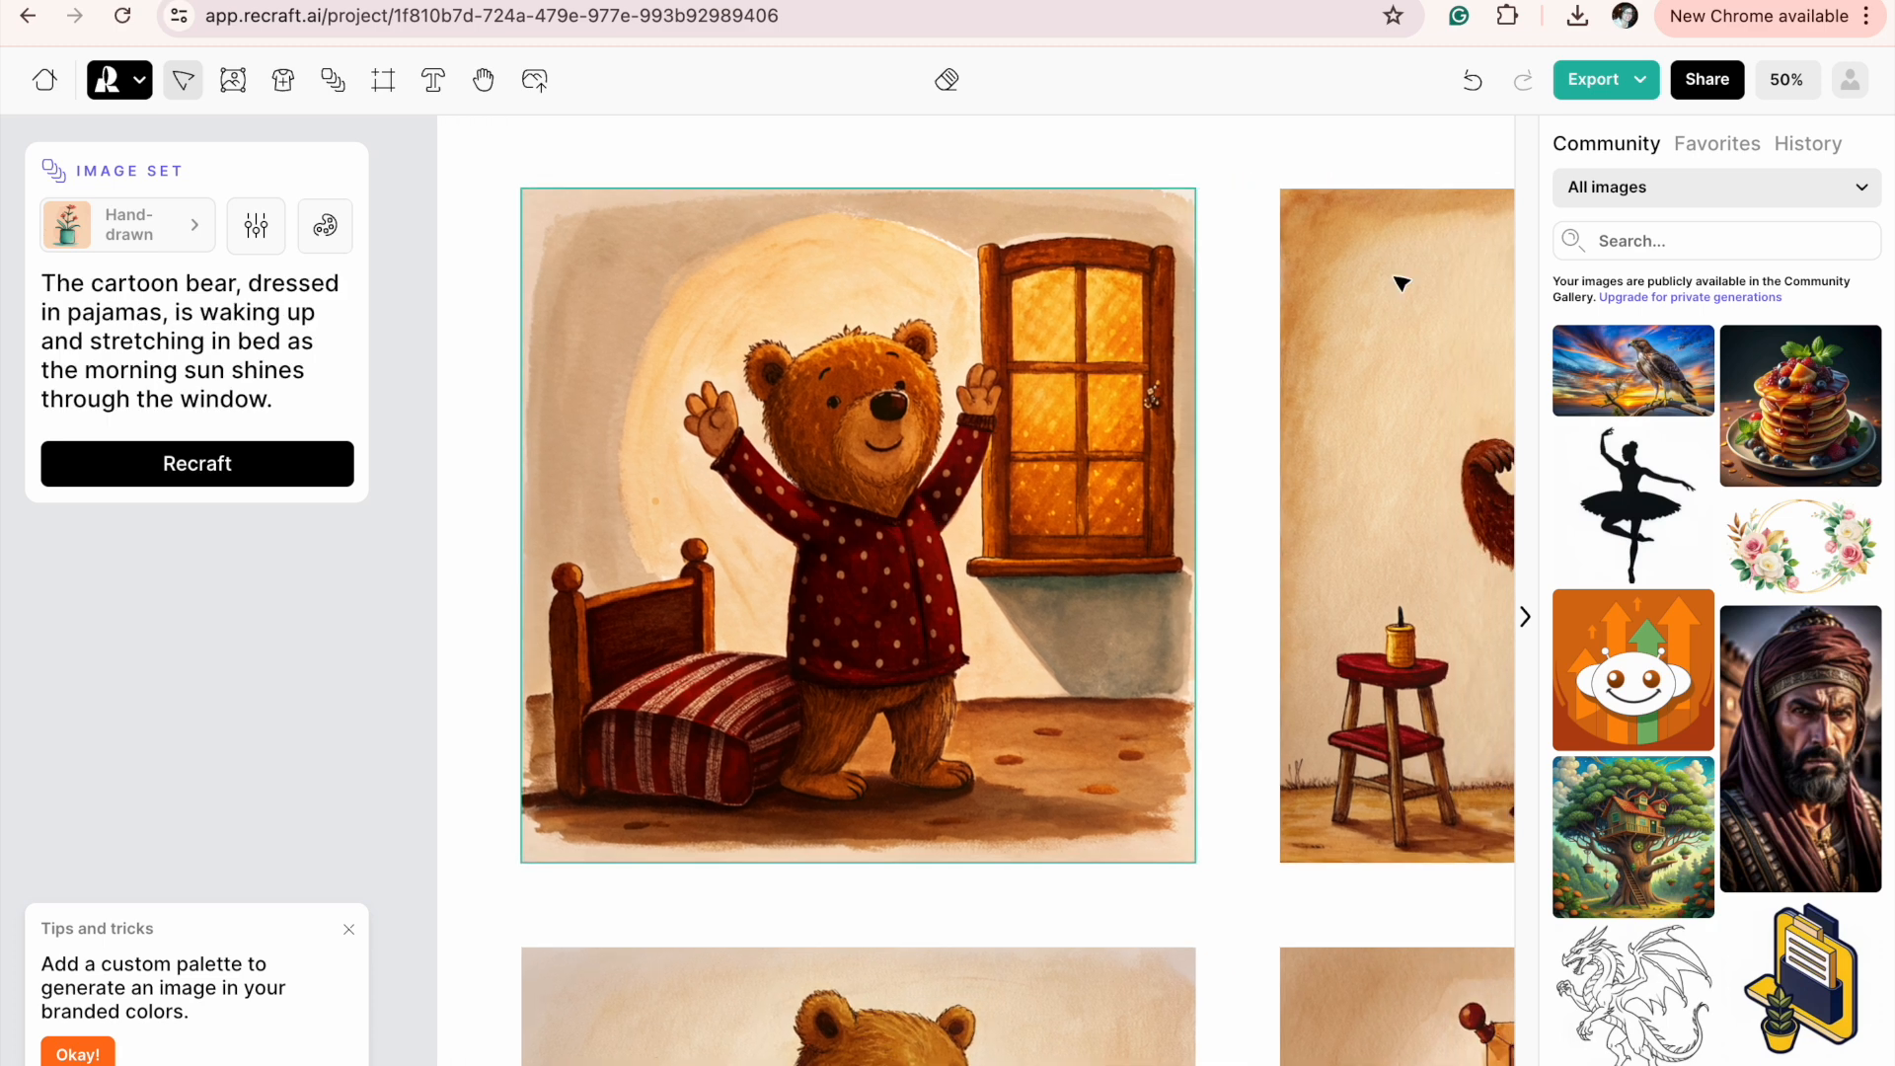
left_click(1635, 79)
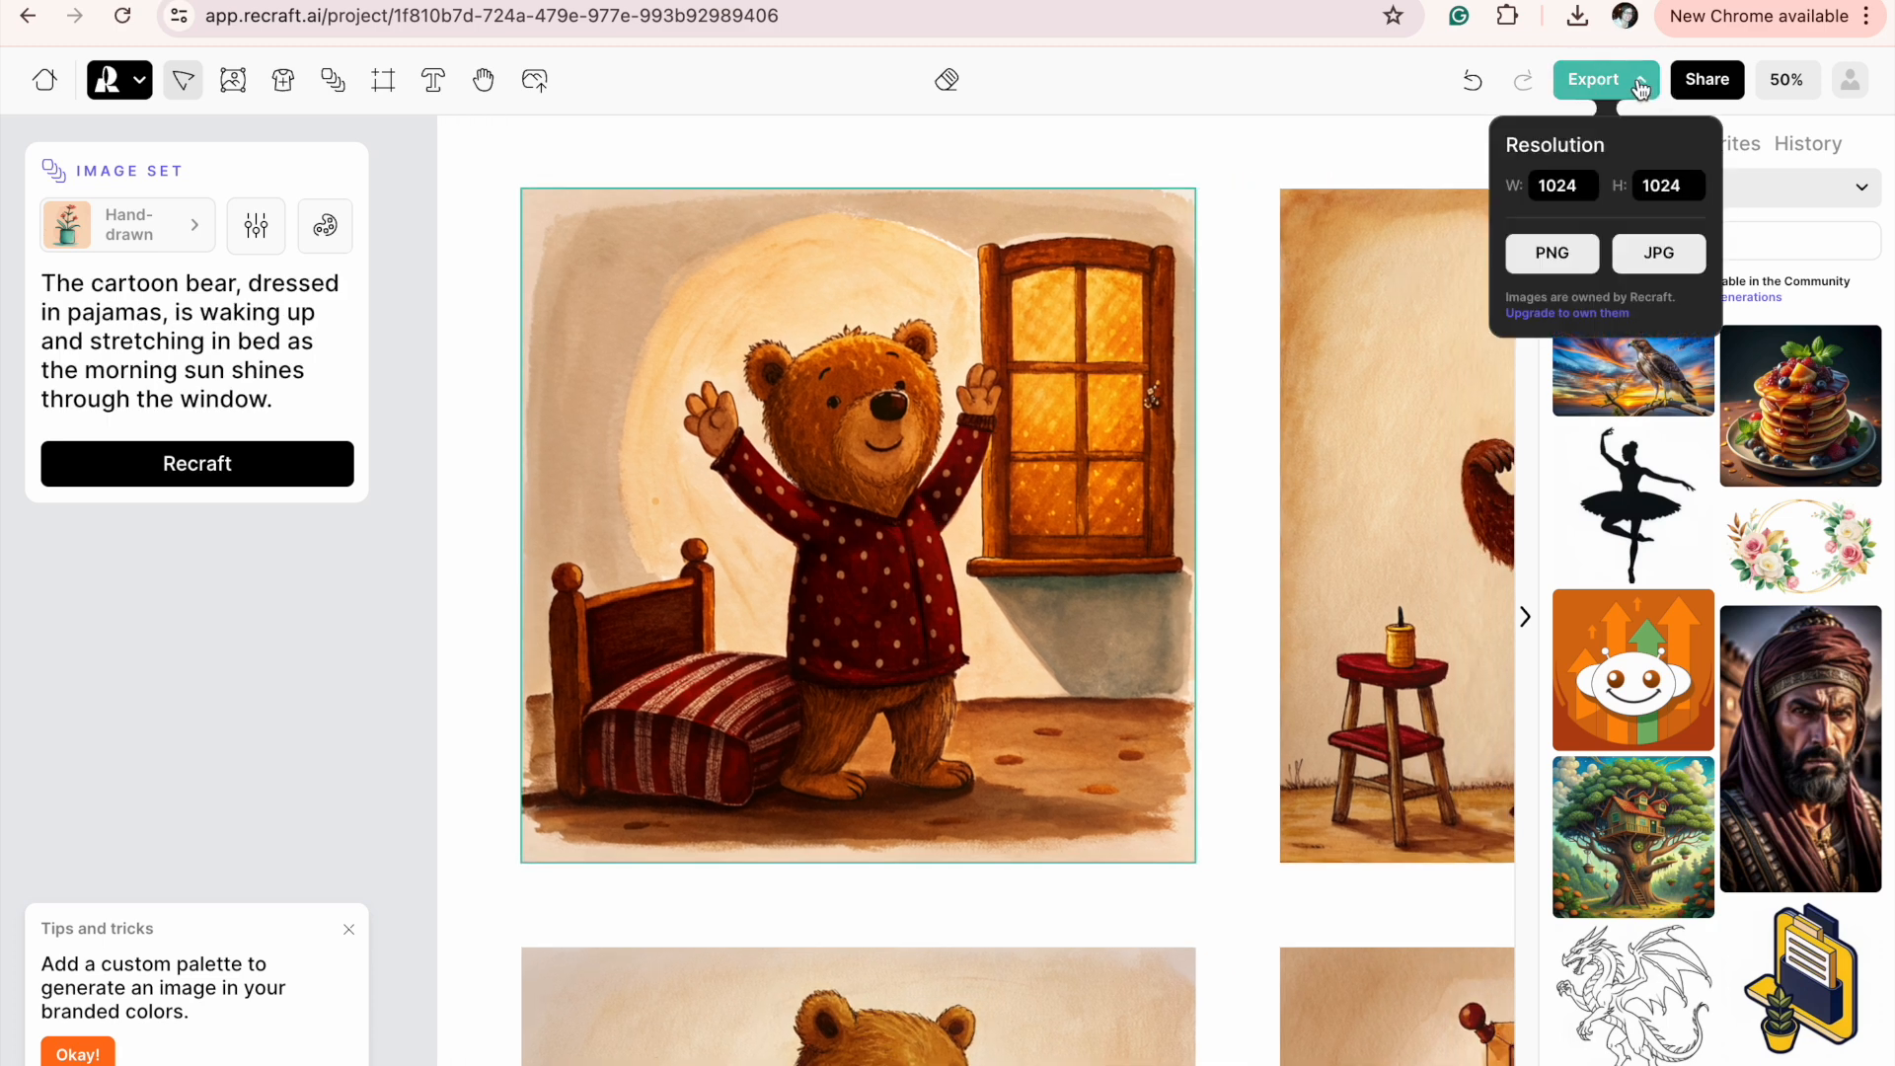
double_click(1557, 188)
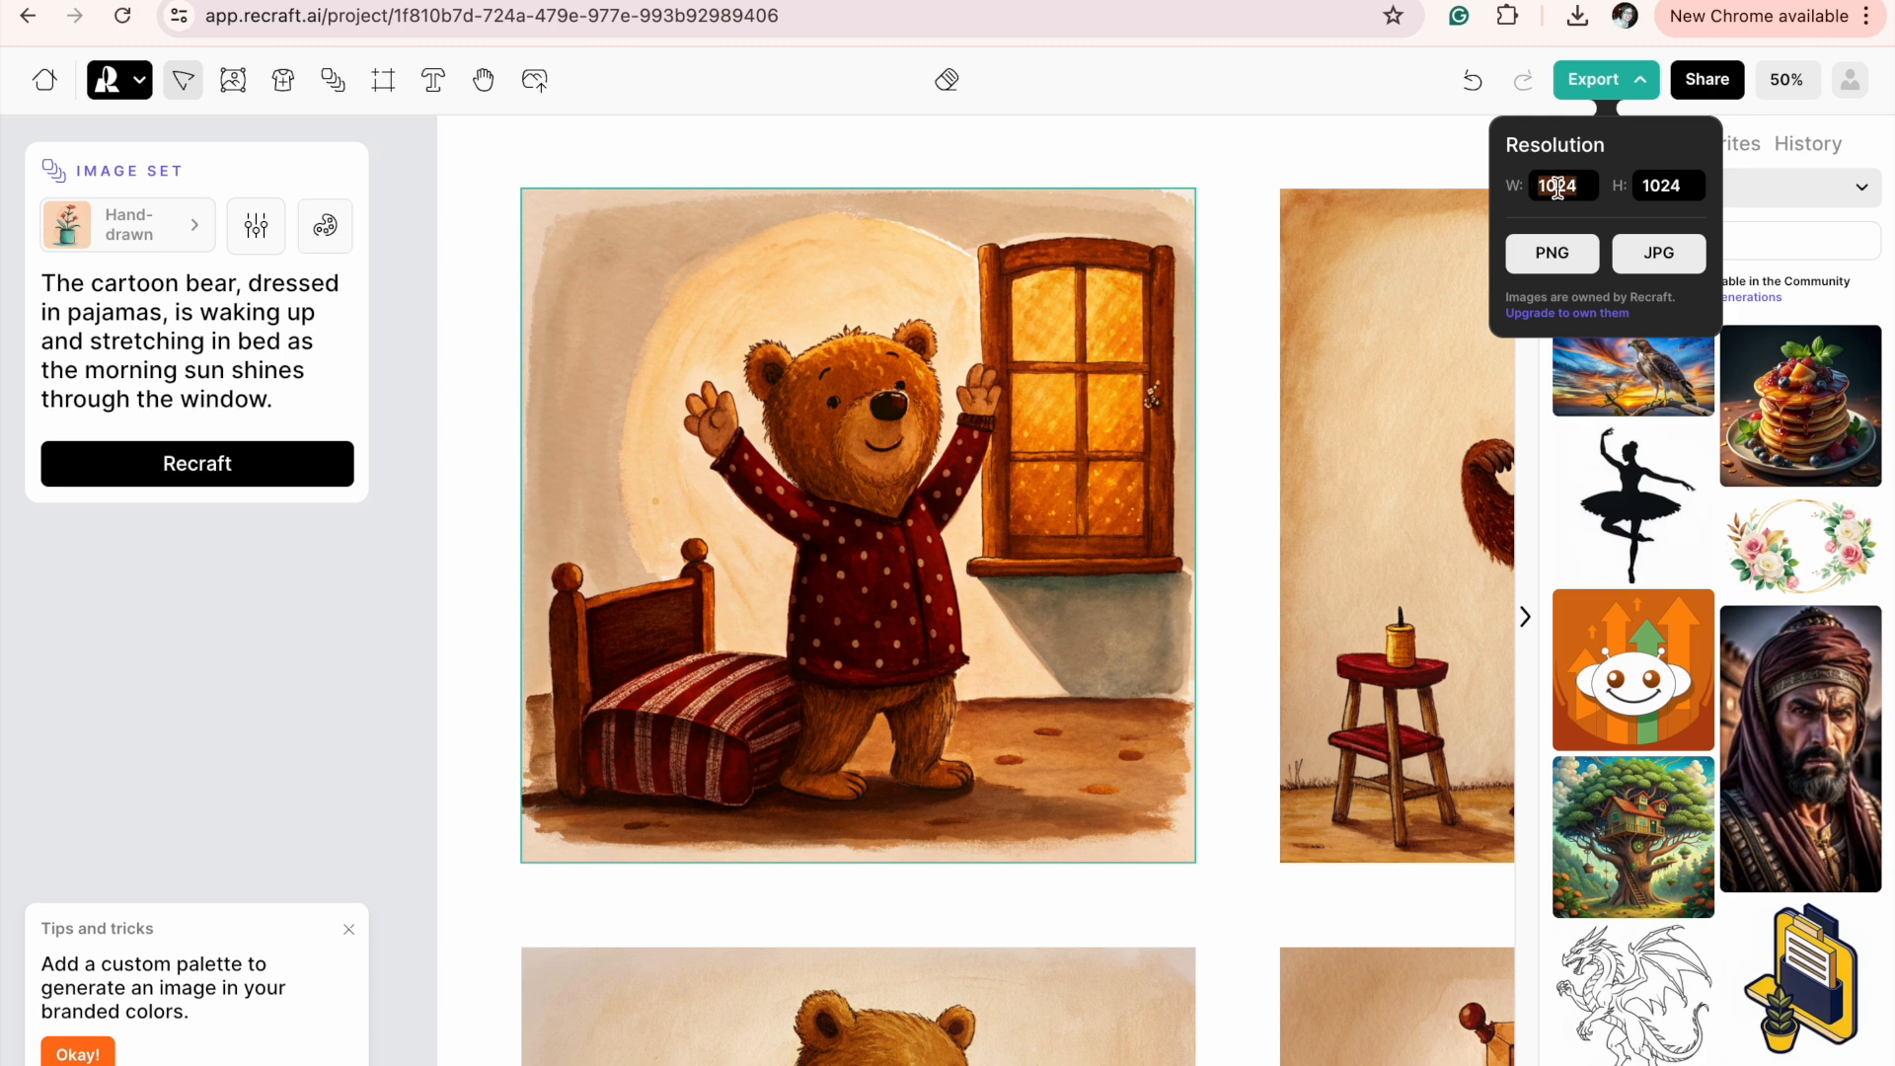
type("3000")
left_click(1664, 256)
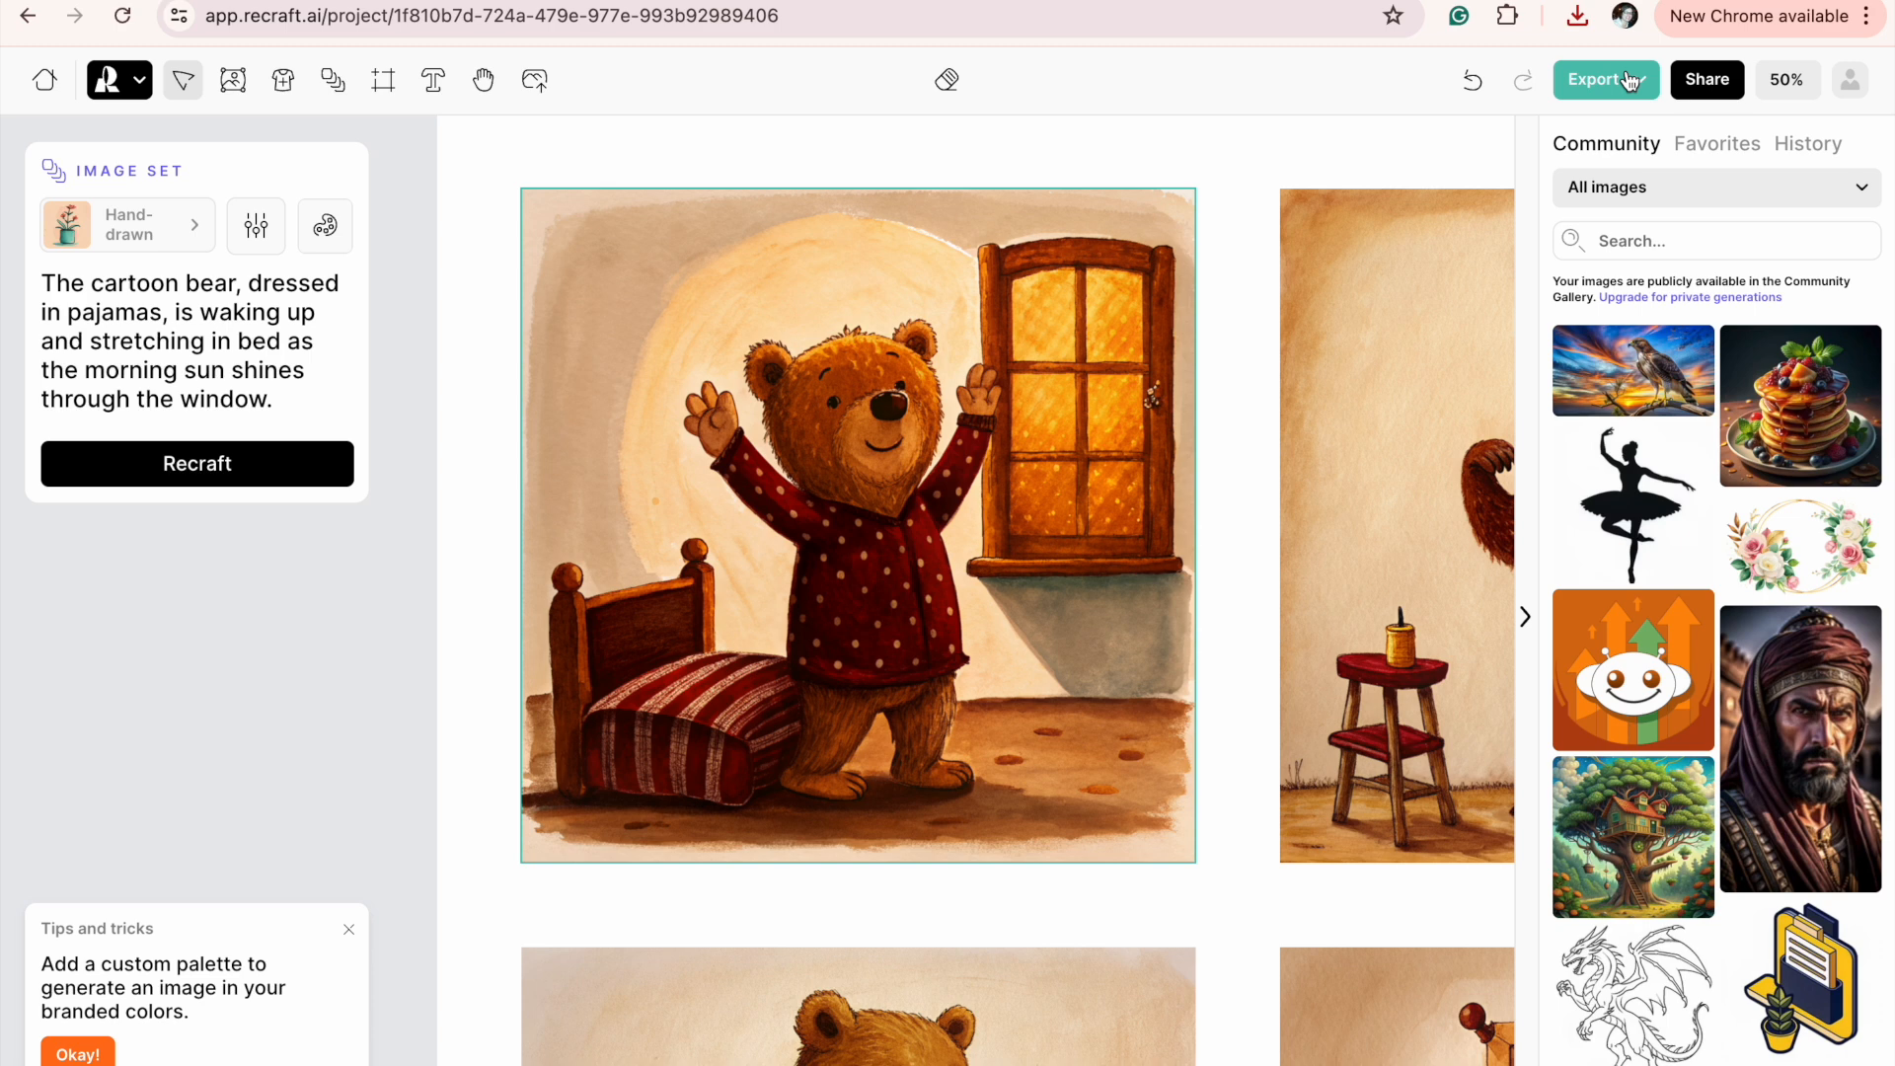
Try to move the waking-up illustration within the set, and reload the project page.
scroll(992, 517, "left", 1)
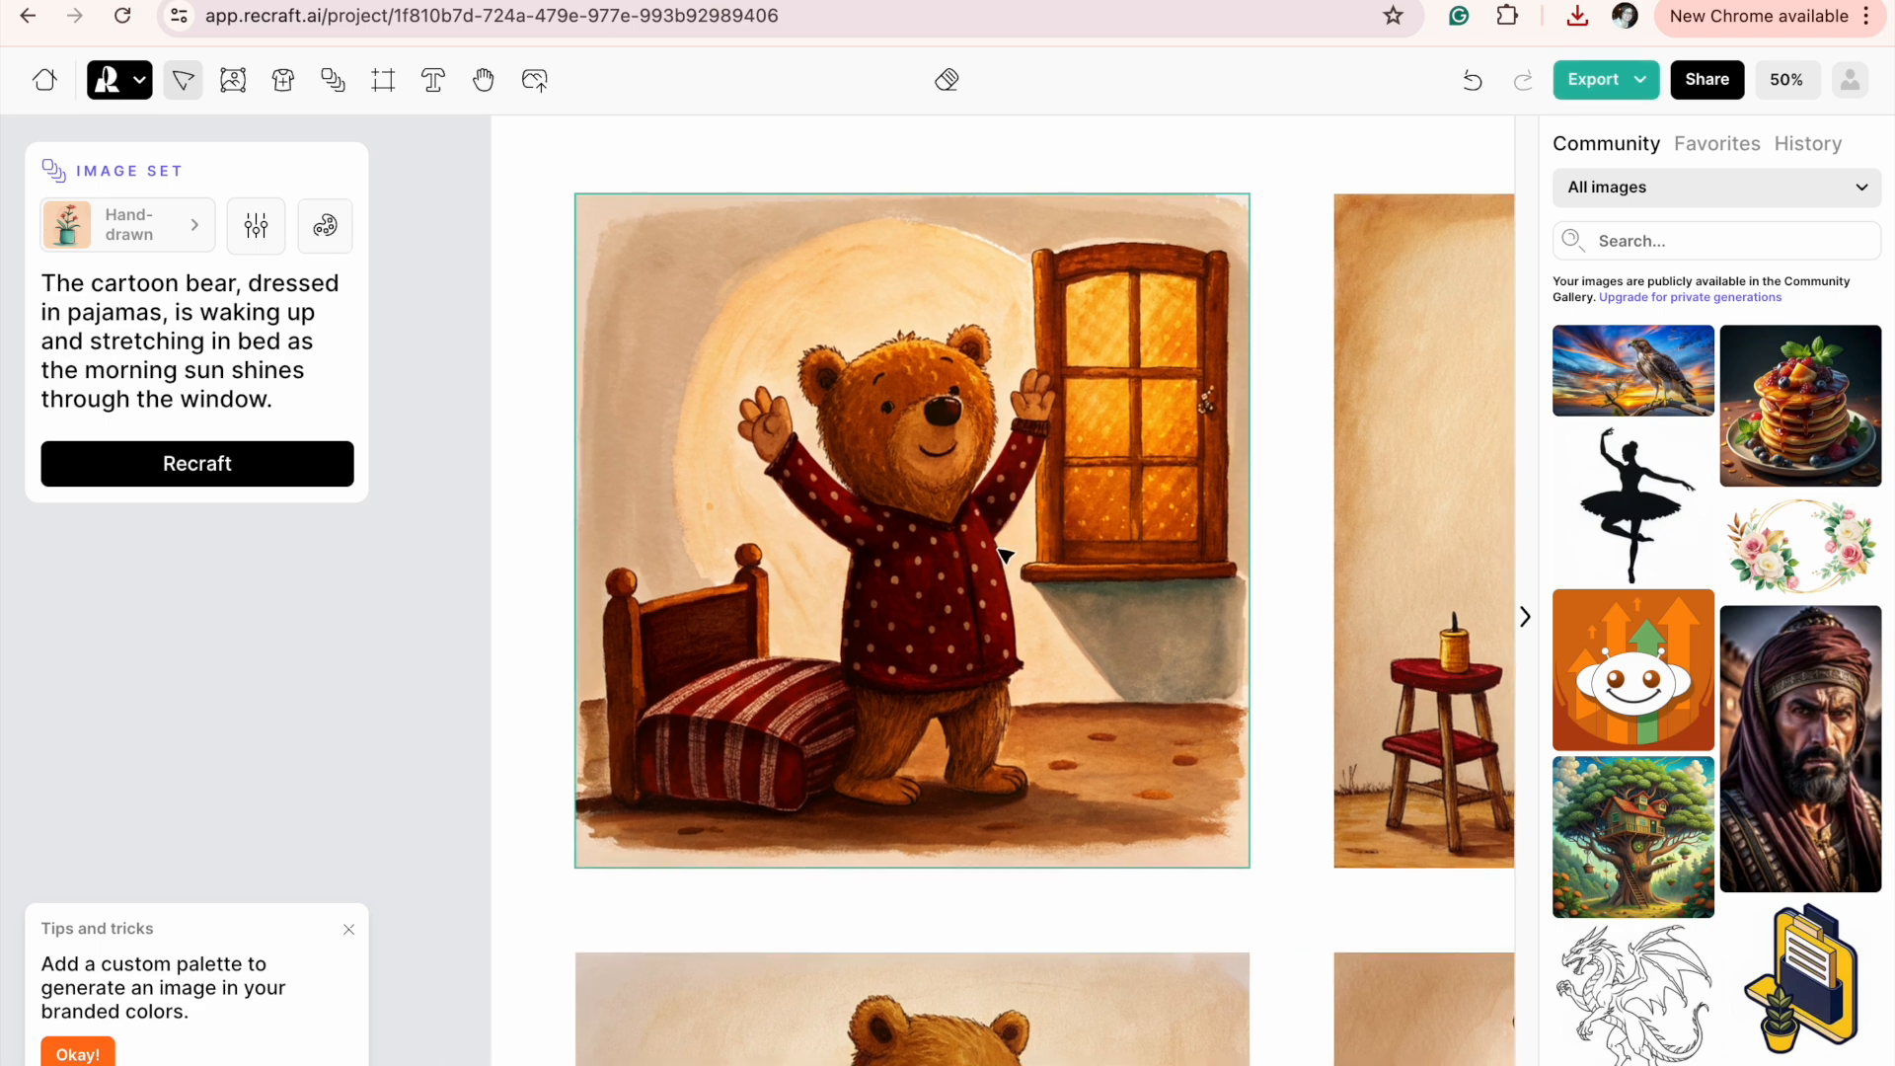
mouse_move(1005, 555)
left_mouse_down()
mouse_move(233, 547)
mouse_move(1161, 507)
mouse_move(1023, 580)
left_mouse_up()
left_click(122, 16)
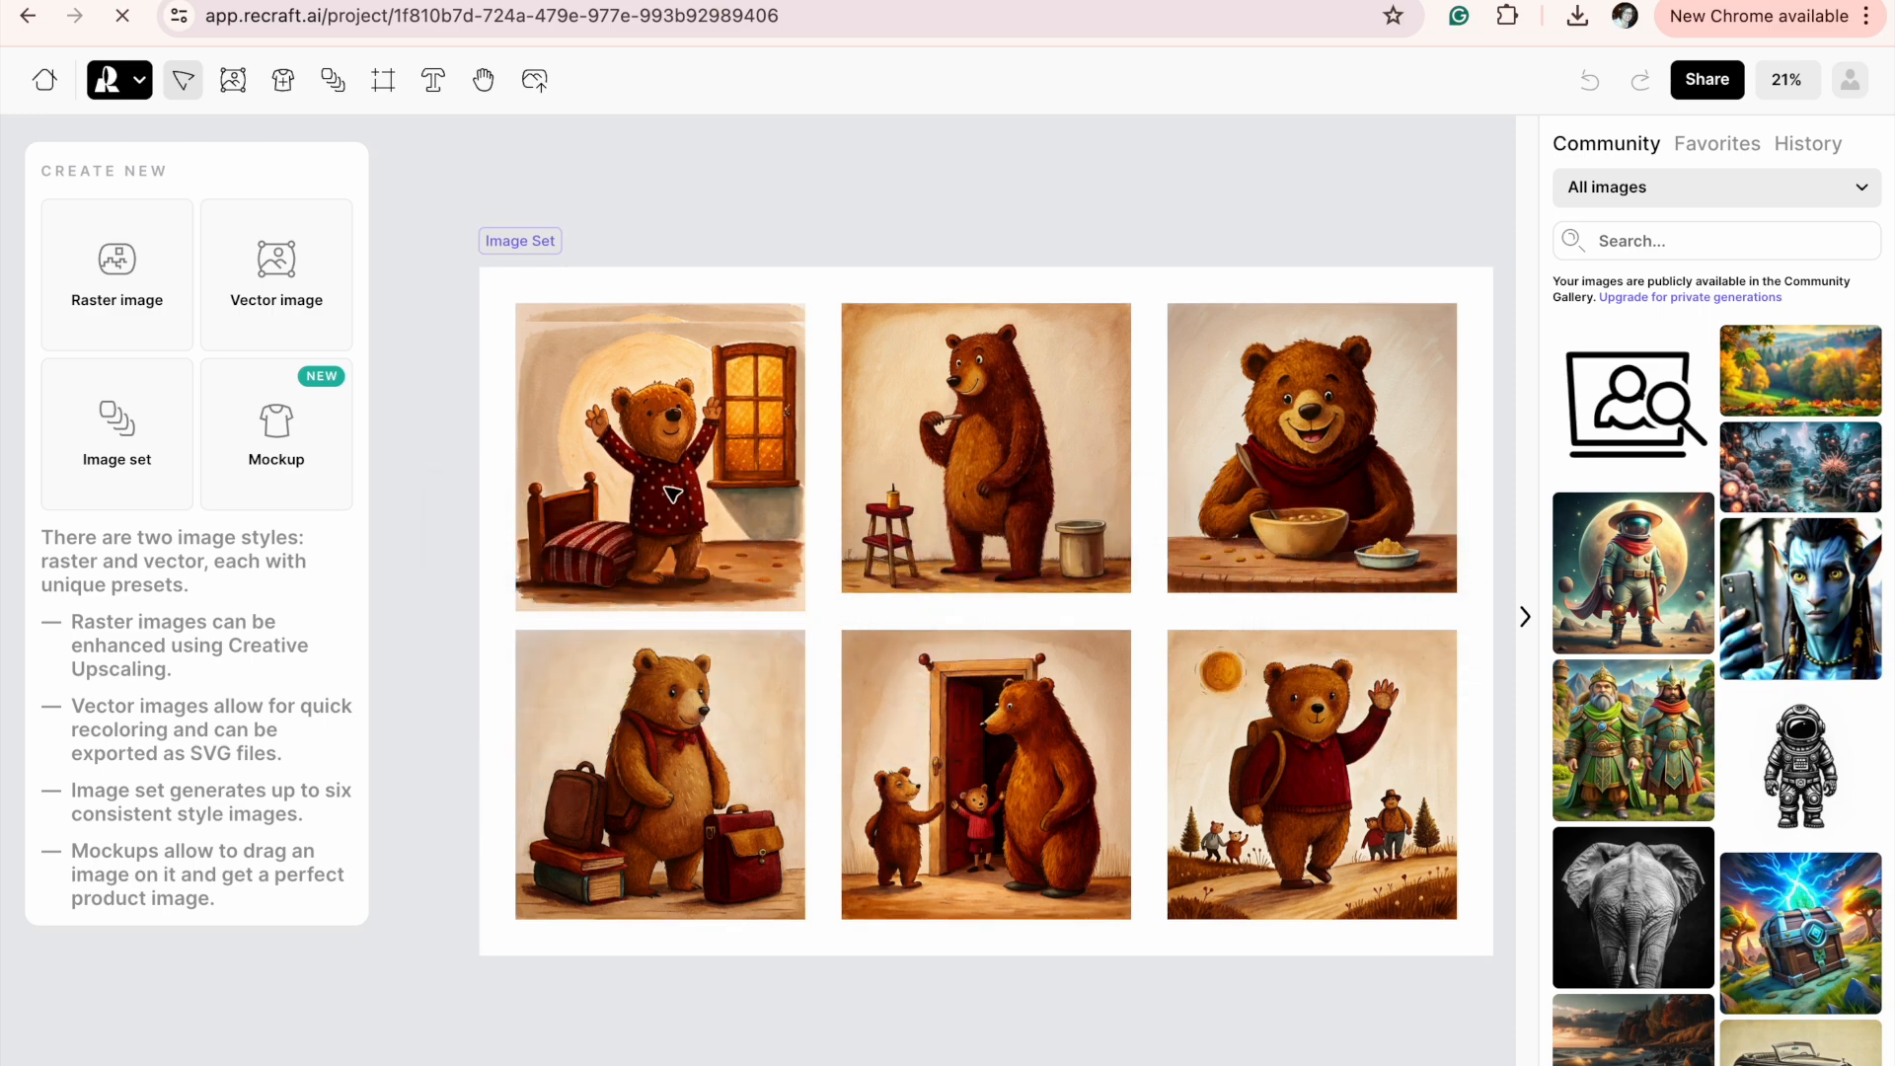
Pull copies of the waking-up, tooth-brushing and cereal illustrations out of the image set onto the canvas above it.
left_click_drag(689, 485, 687, 225)
left_click_drag(1043, 434, 1032, 115)
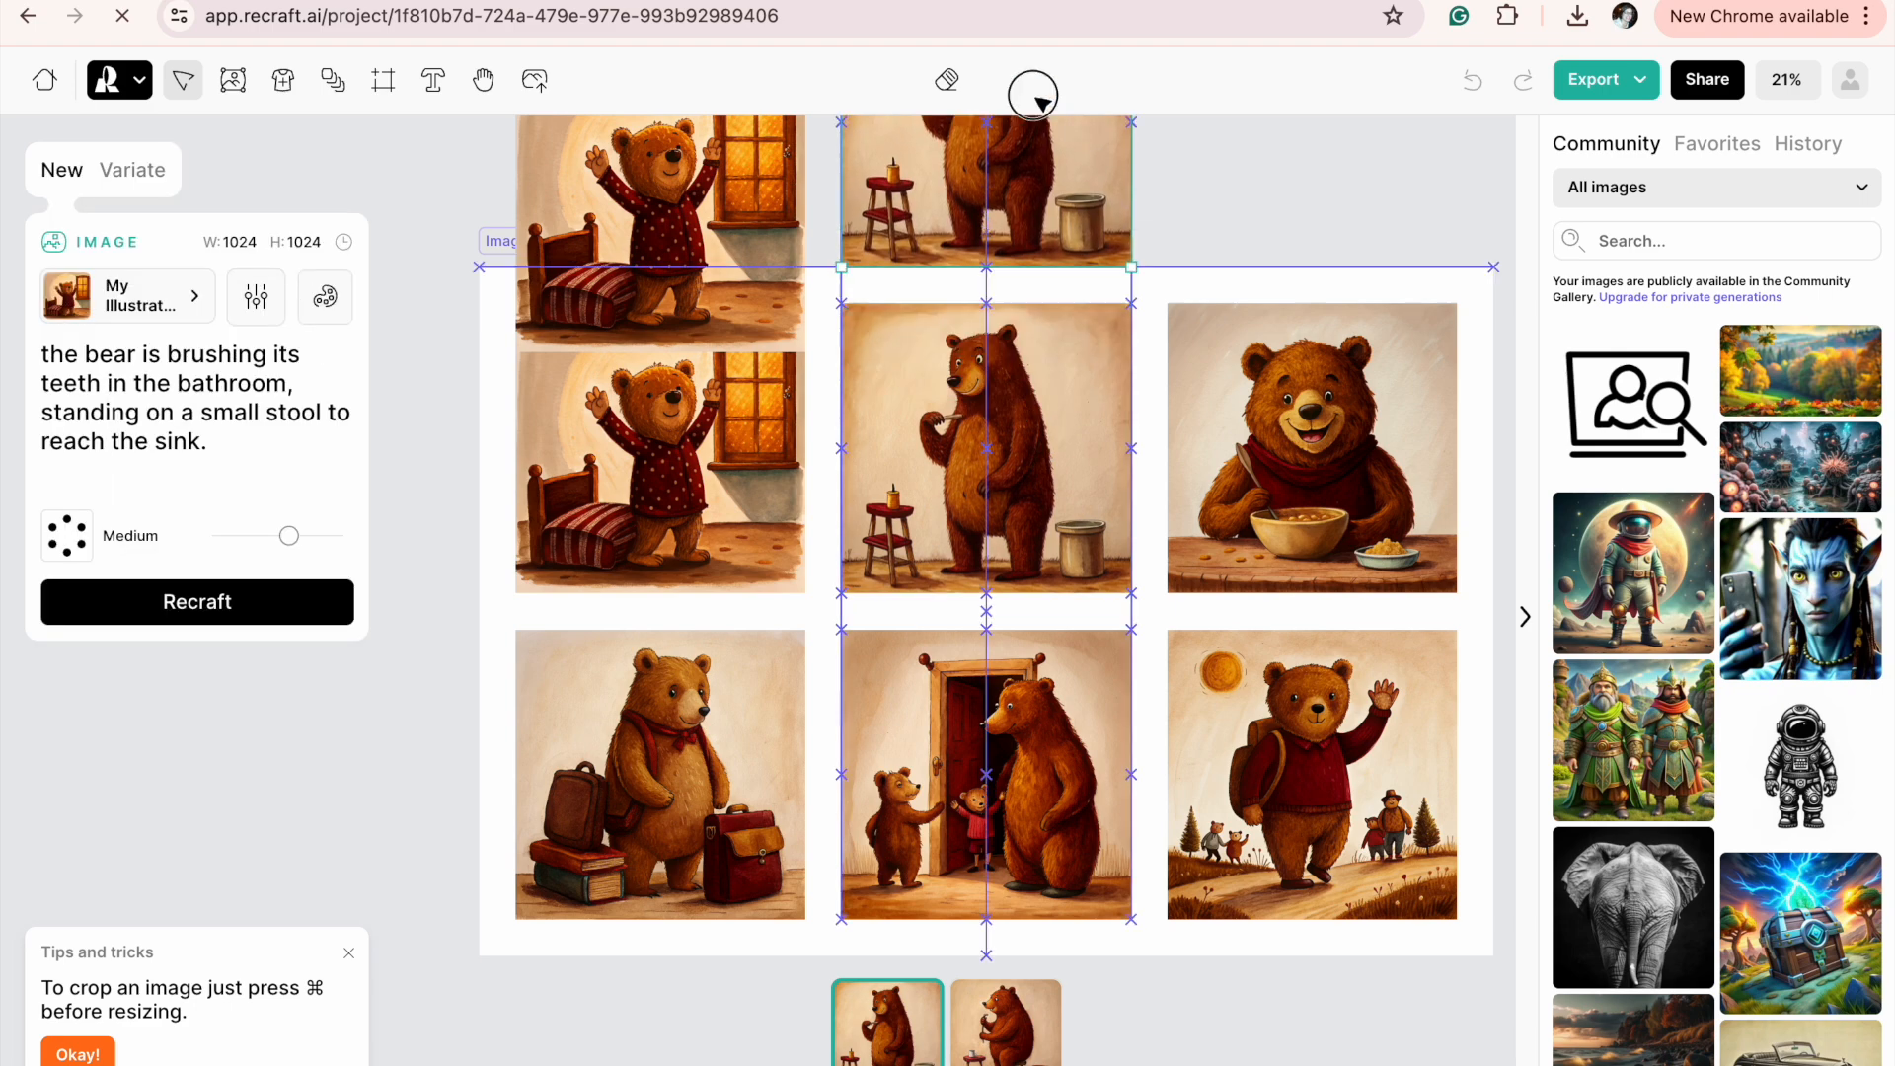
left_click(1365, 476)
left_click_drag(1355, 470, 1332, 160)
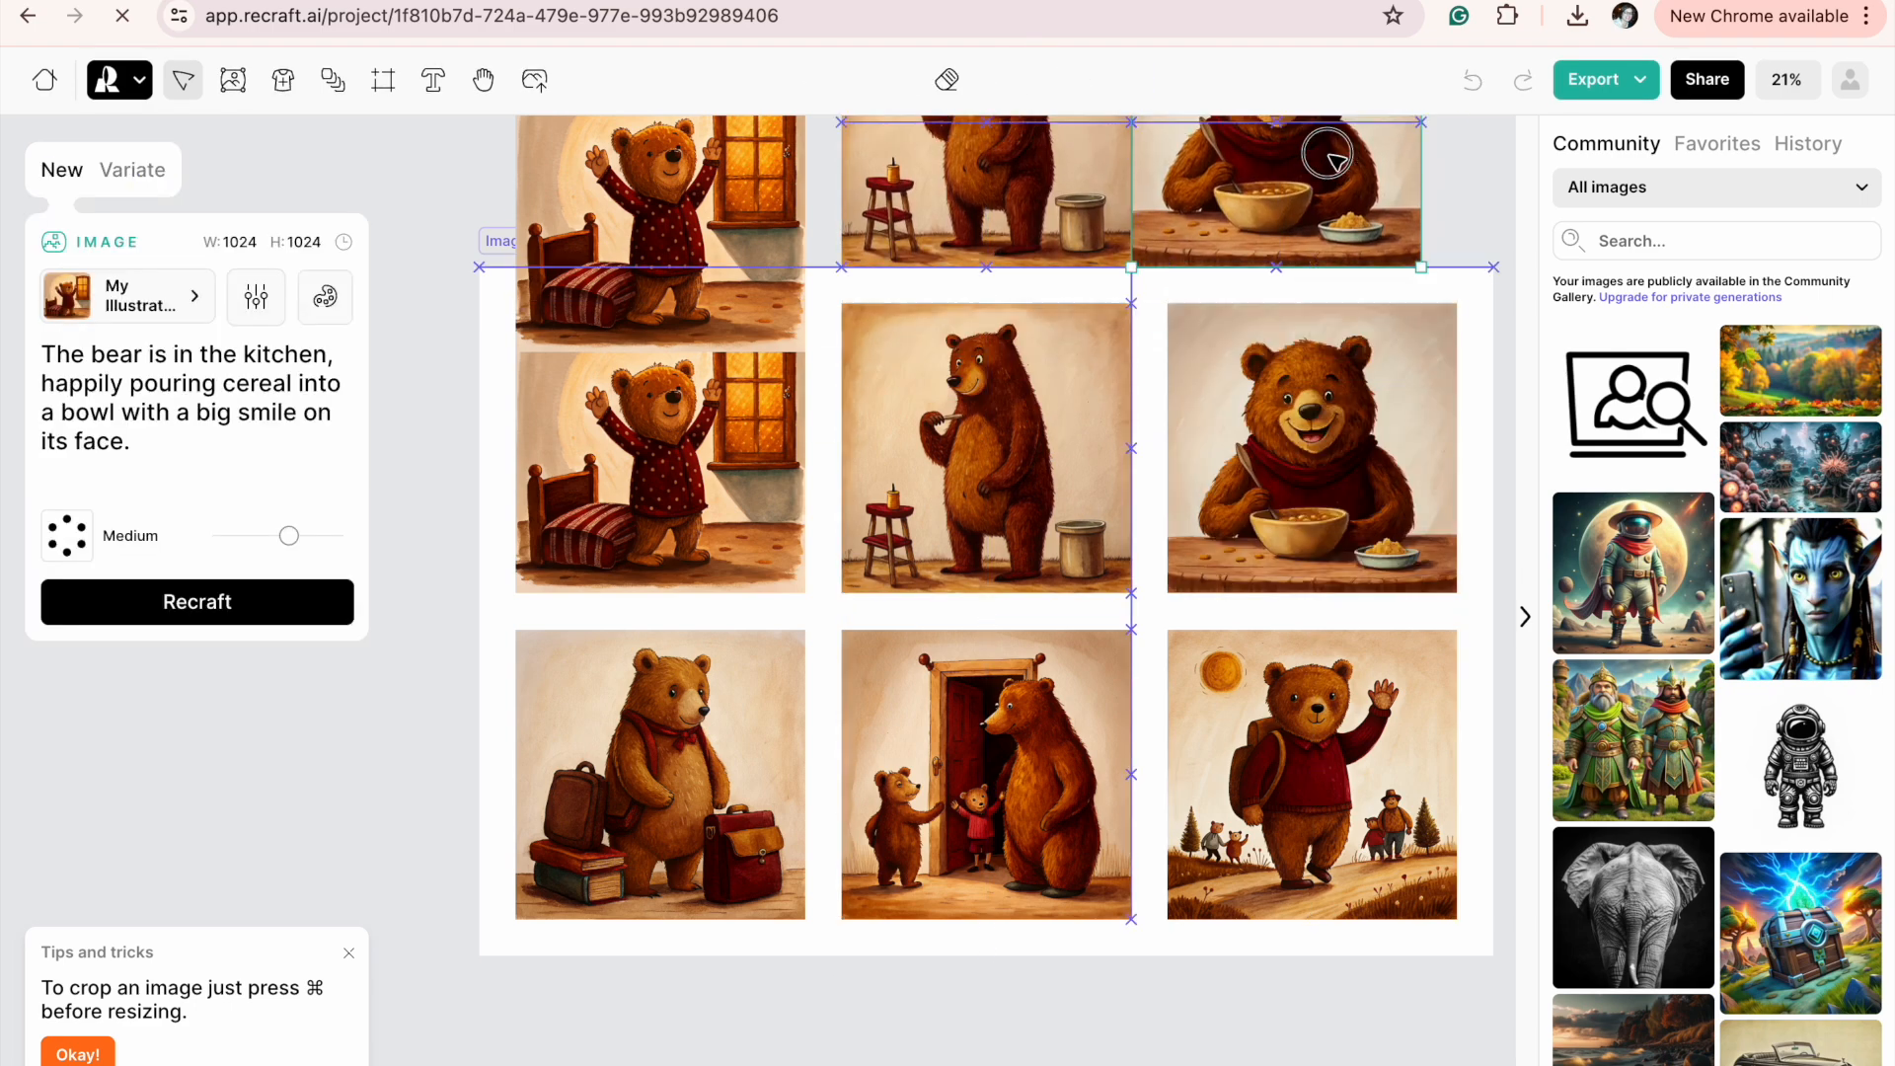
Place copies of the bag-packing illustration beside the image set and of the goodbye and walking-to-school illustrations below it.
left_click_drag(699, 774, 274, 790)
left_click_drag(1022, 759, 731, 1065)
left_click_drag(1391, 749, 1162, 1065)
Move the copied waking-up illustration higher so it sits completely outside the image set frame.
scroll(685, 587, "up", 3)
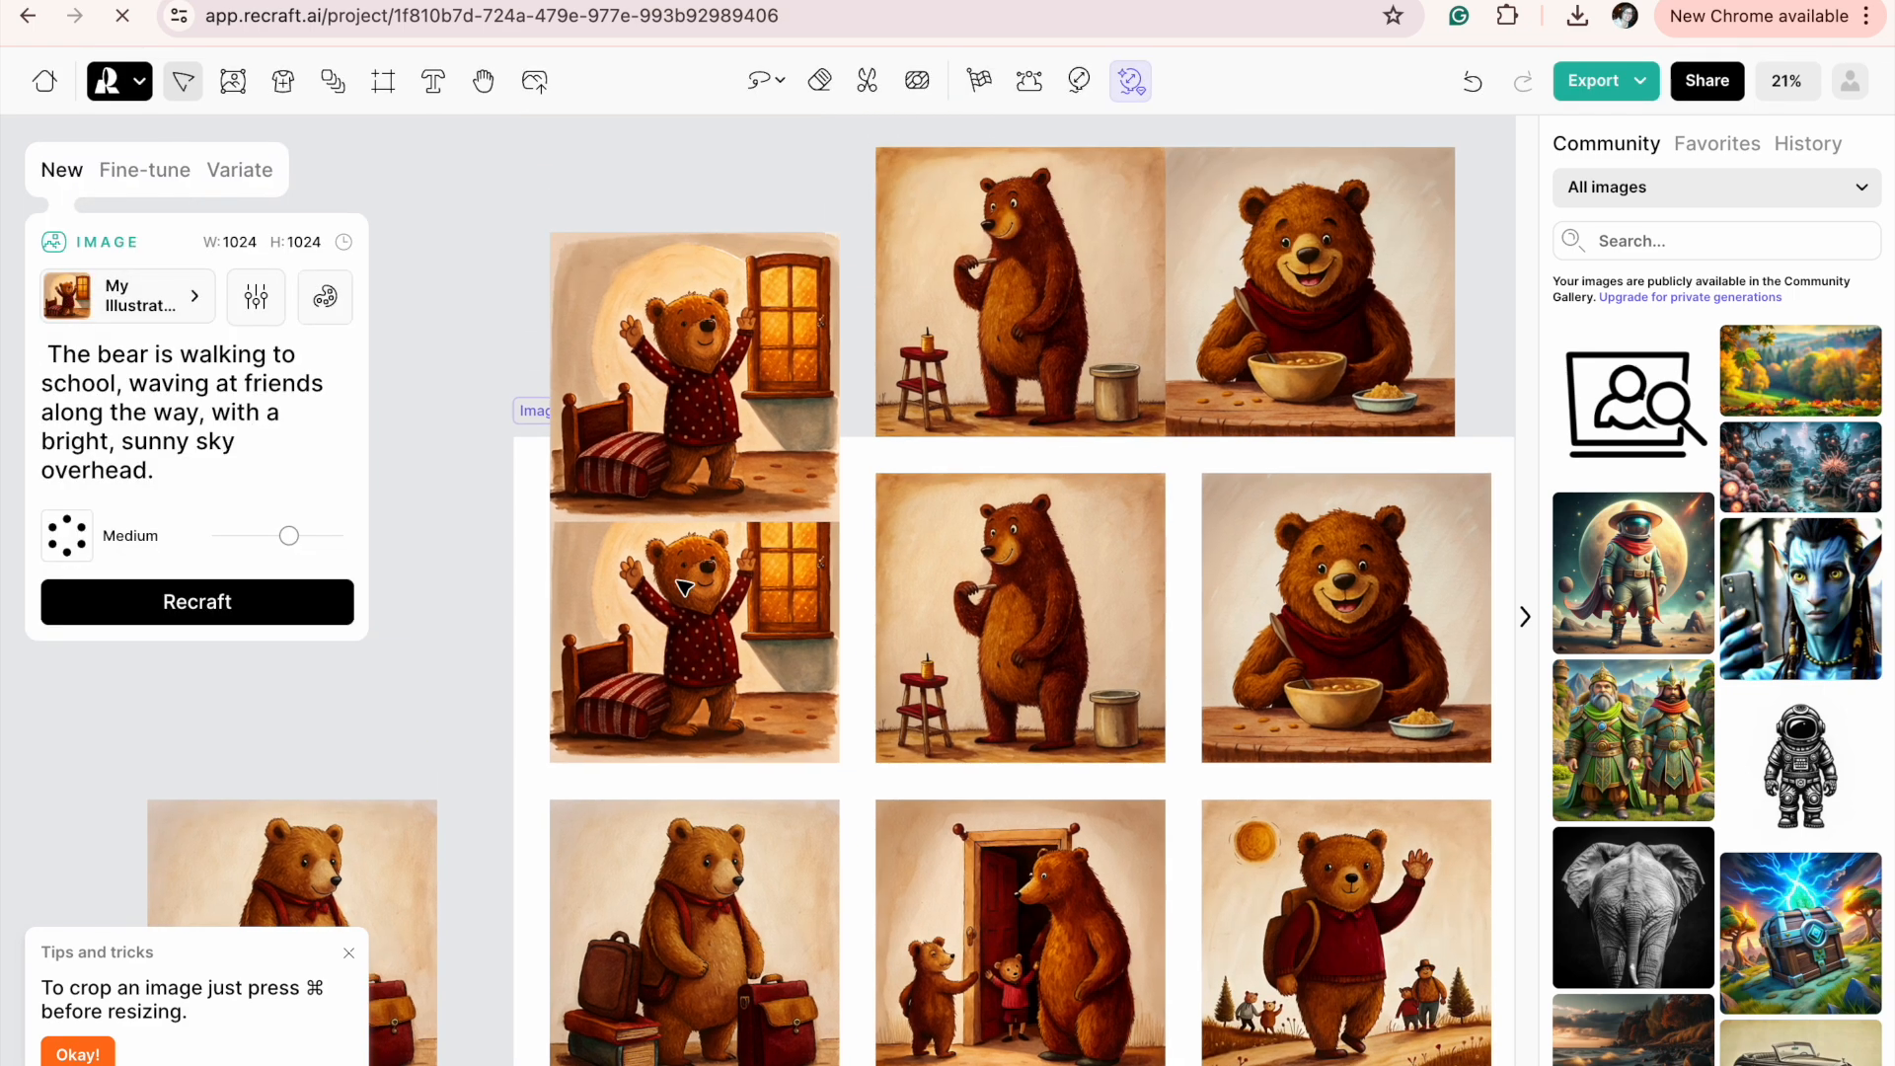
left_click_drag(699, 543, 698, 421)
scroll(770, 587, "down", 2)
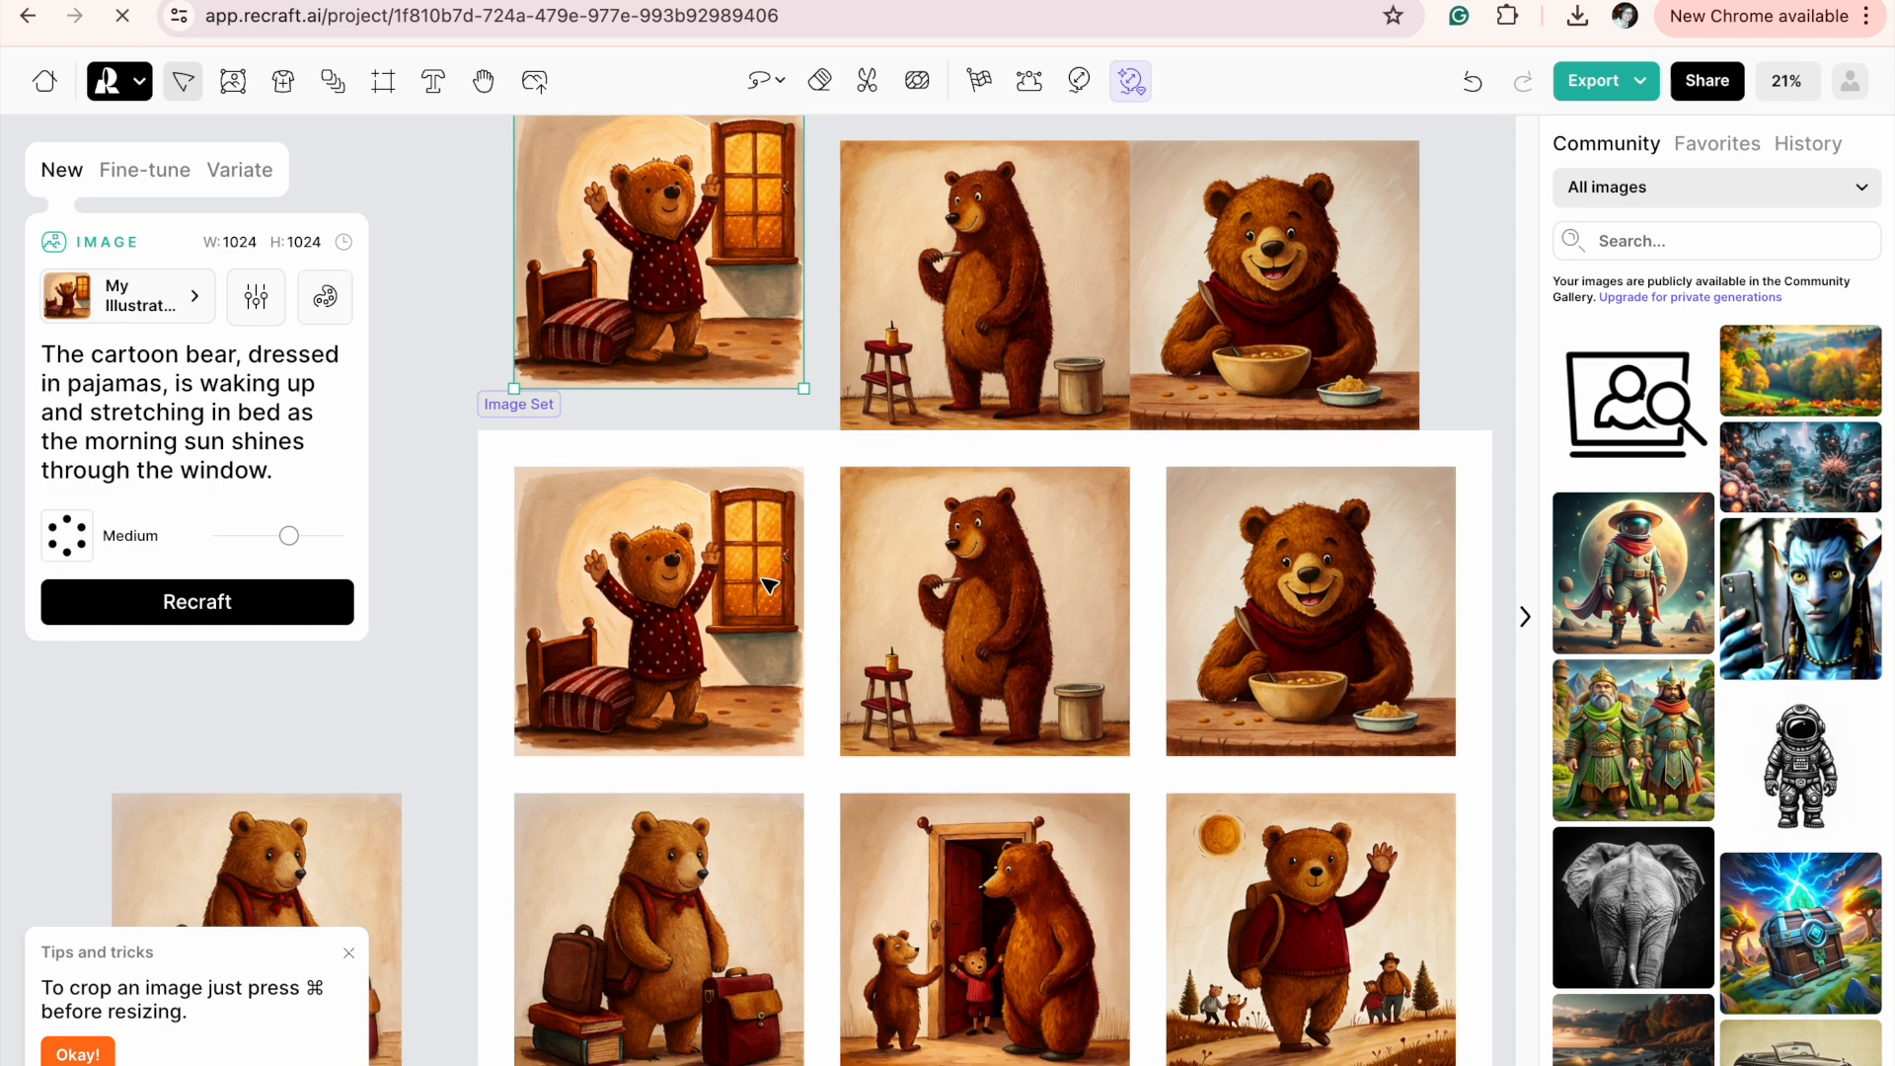
Select the whole image set to bring up its six prompts, and switch to the story document.
left_click(765, 636)
scroll(766, 639, "down", 1)
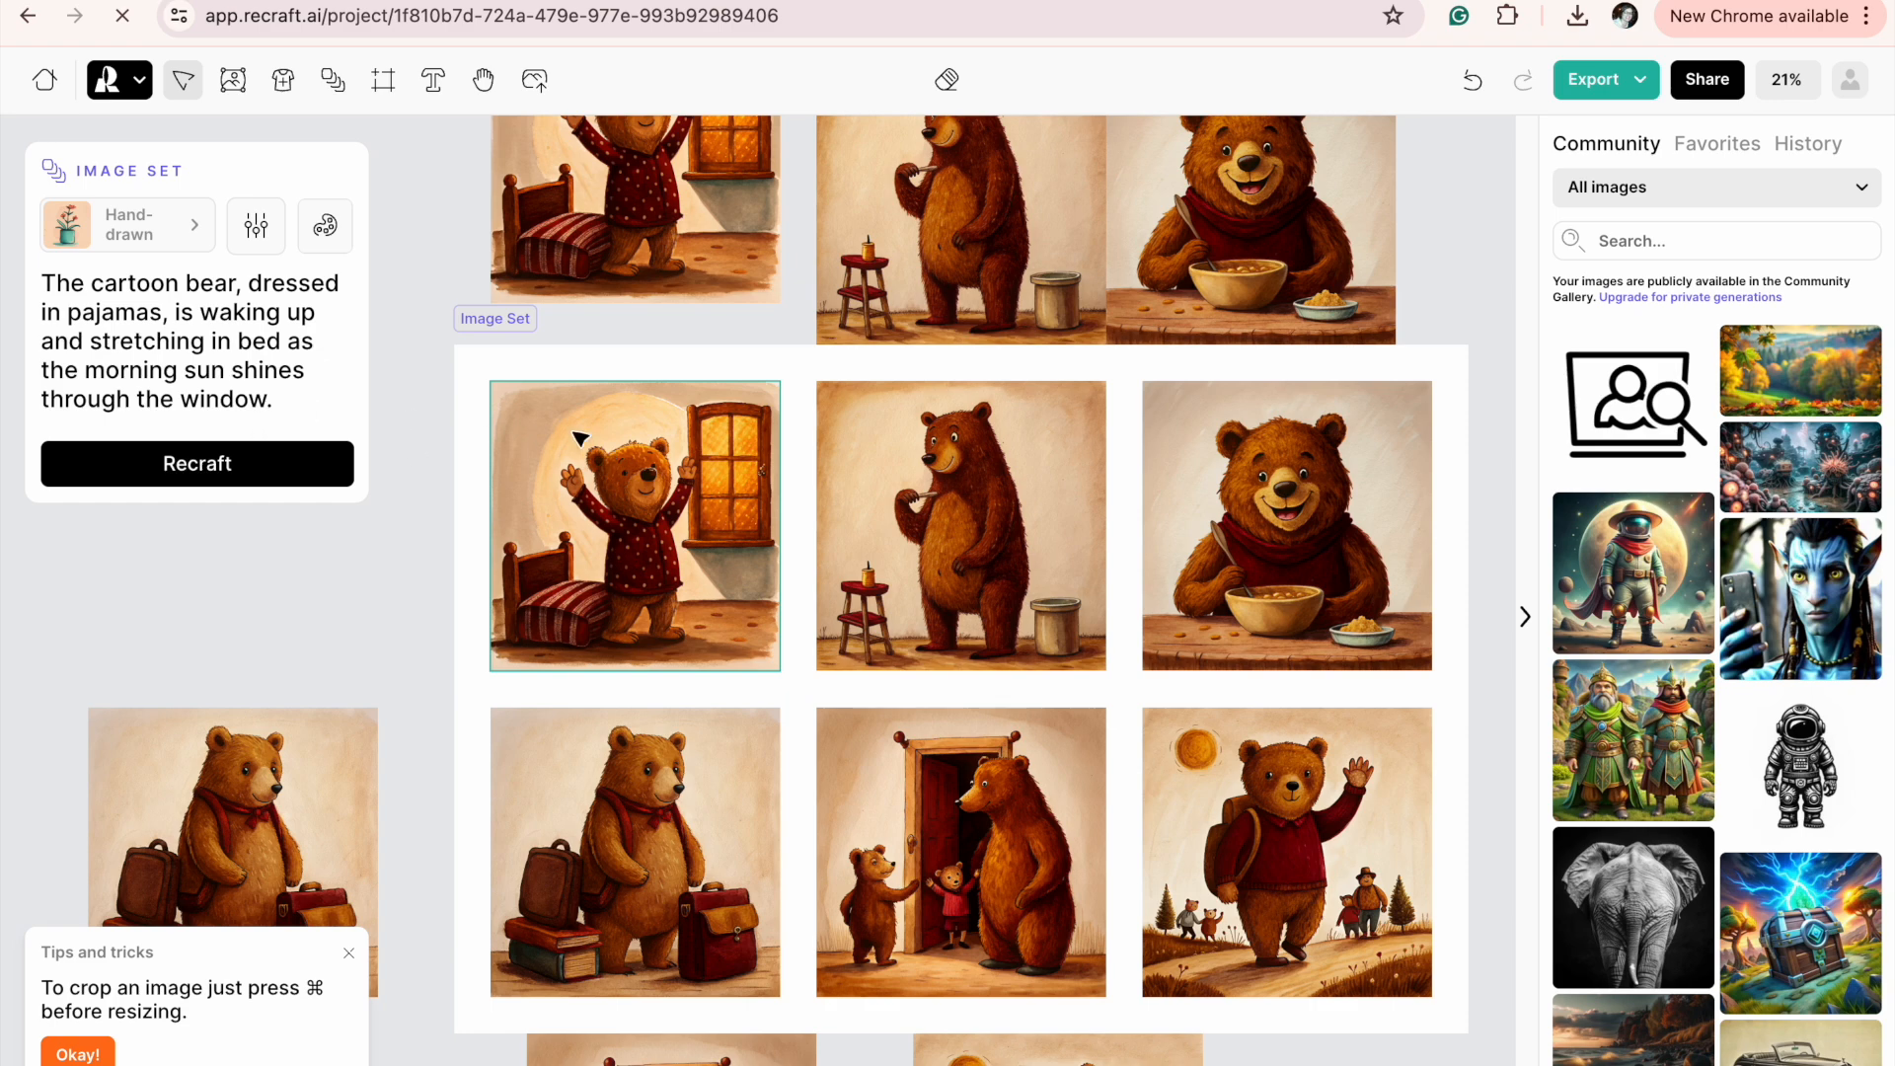
left_click(501, 328)
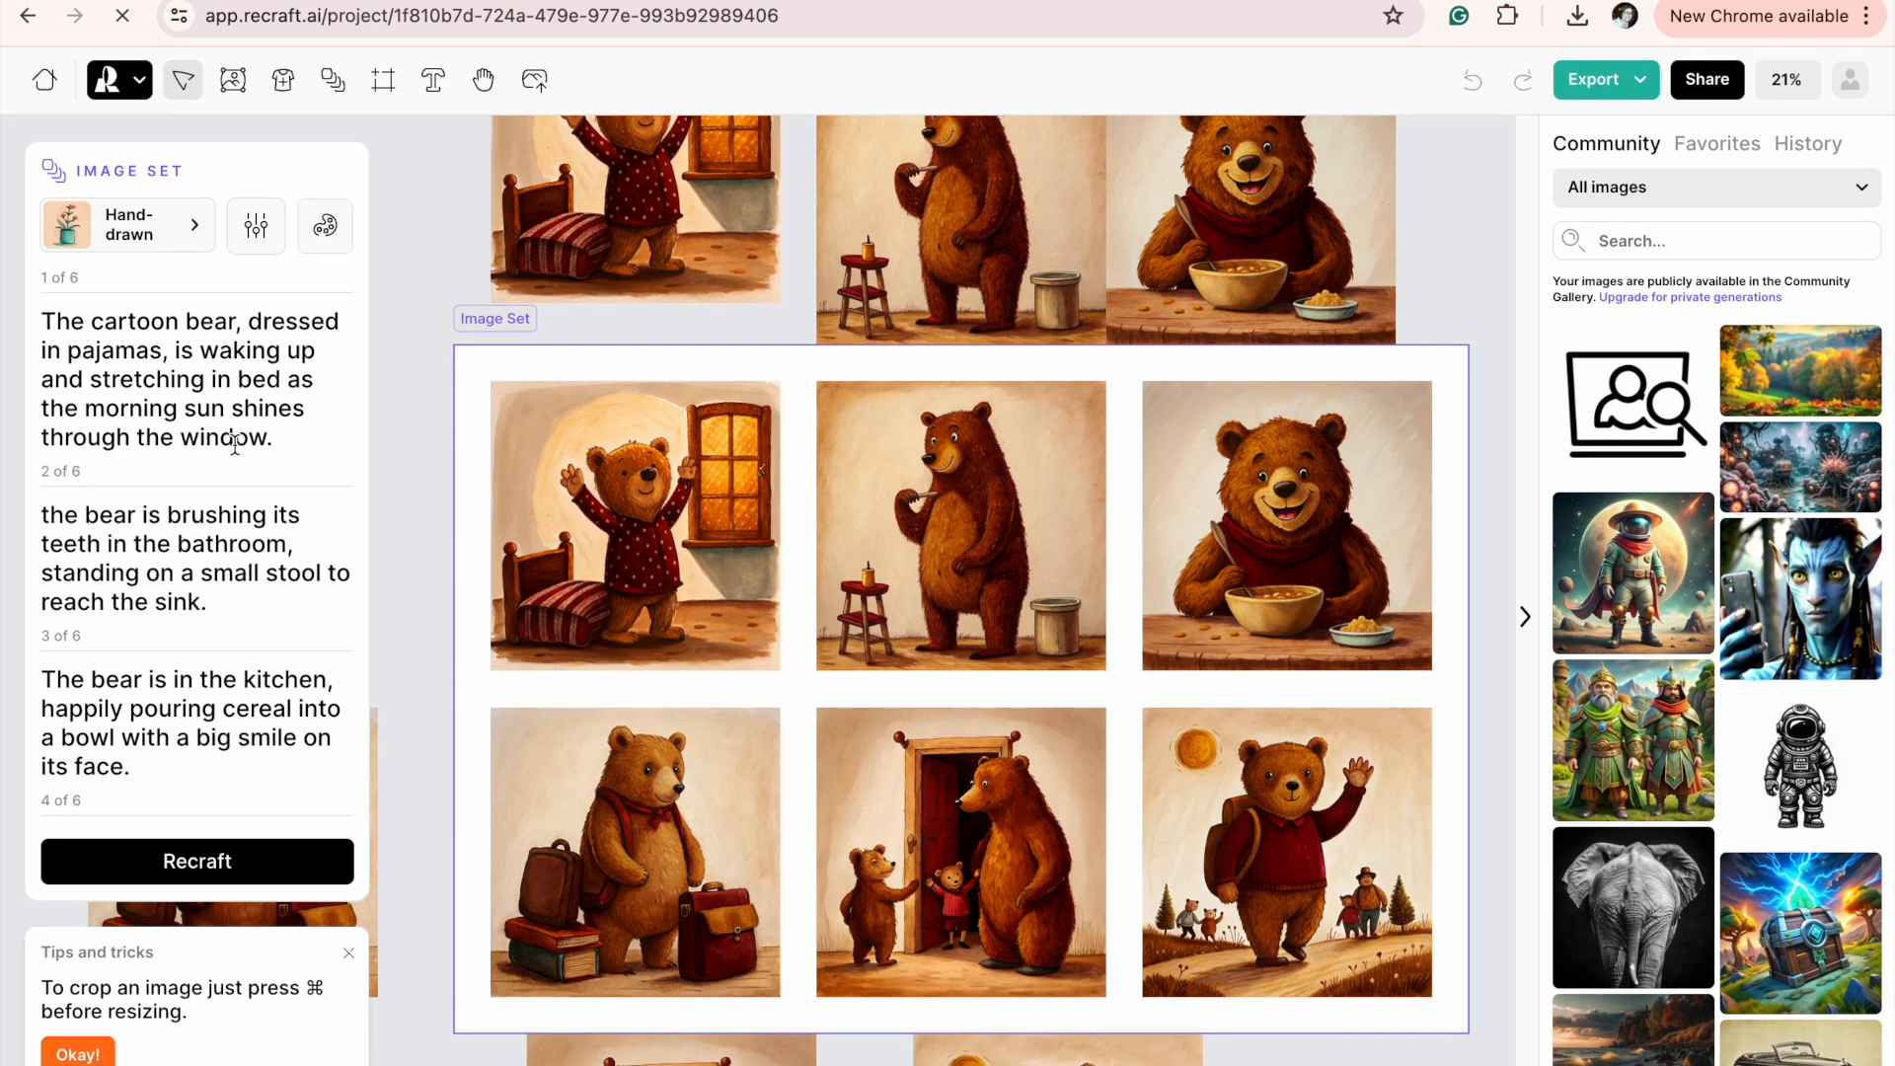
key("super+Tab")
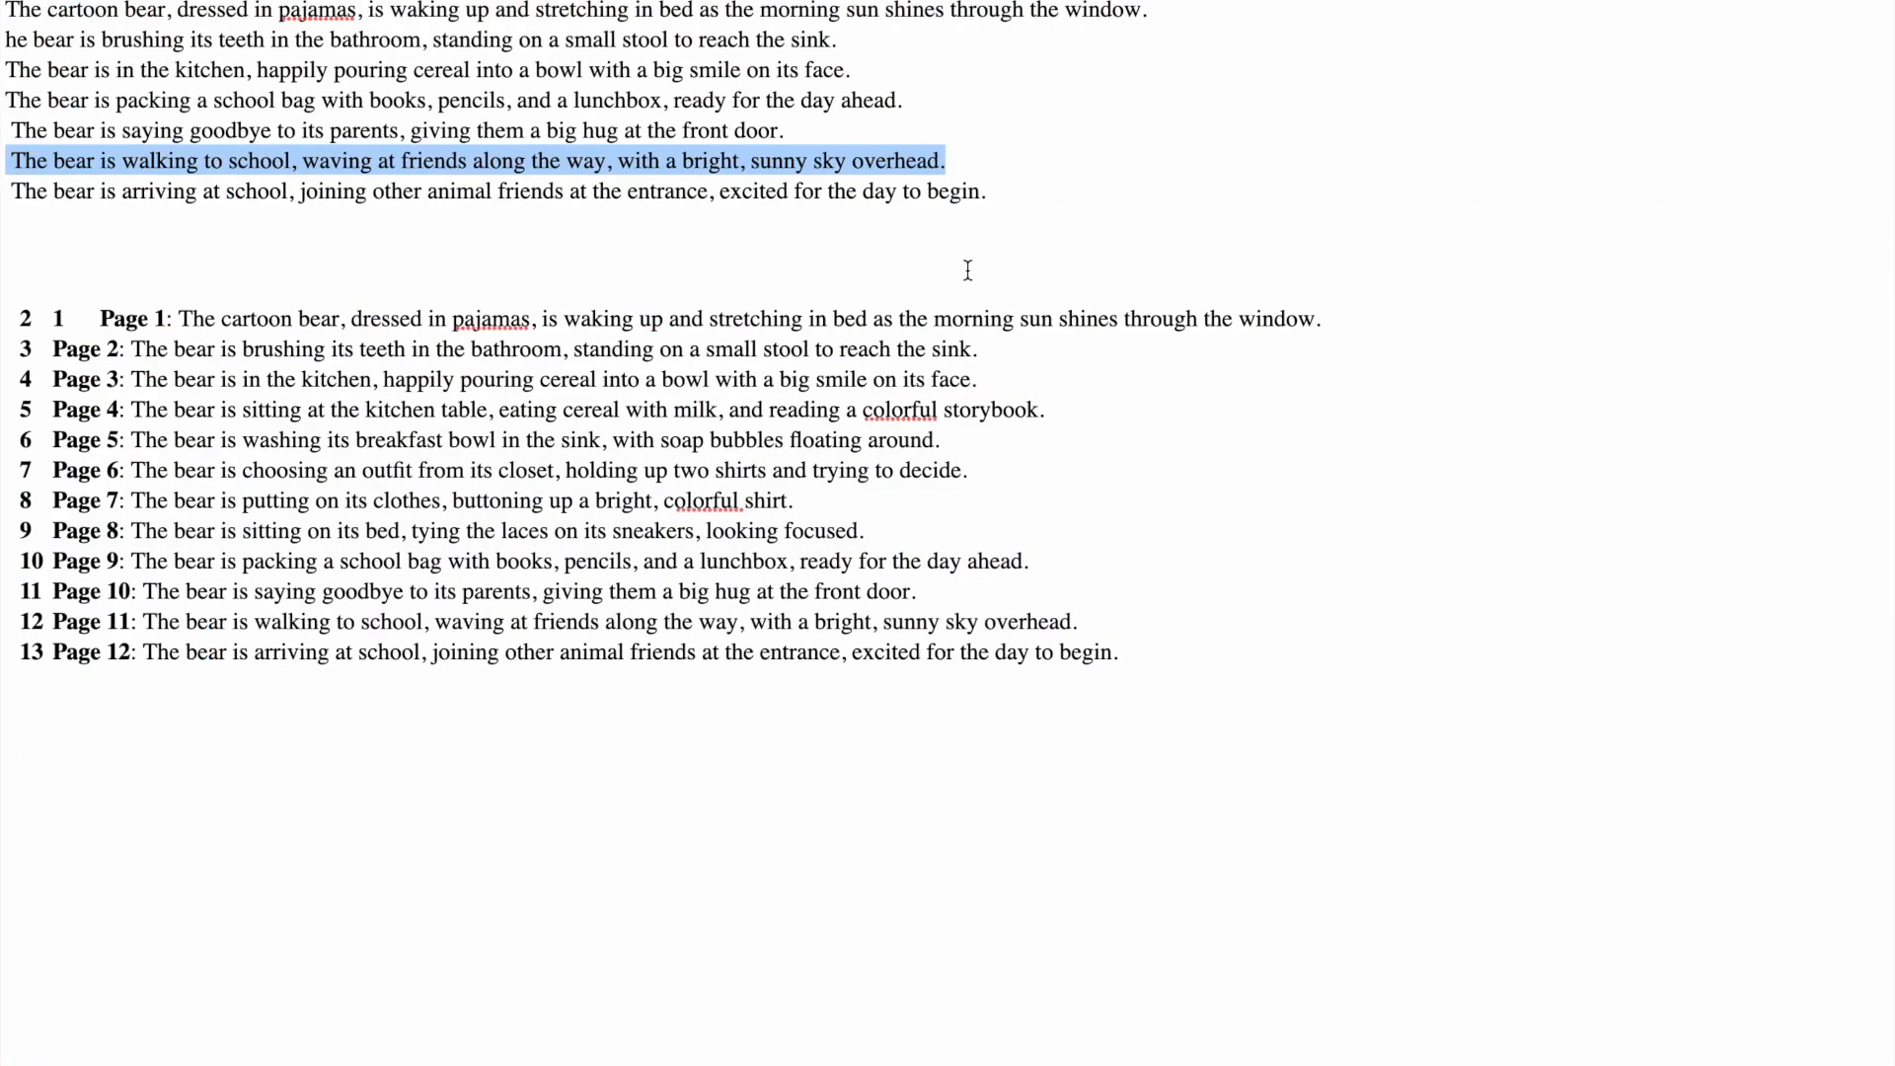
Replace the waking-up prompt in the image set with the story document's sentence about the bear arriving at school, and regenerate that illustration.
left_click_drag(1020, 193, 8, 190)
key("super+c")
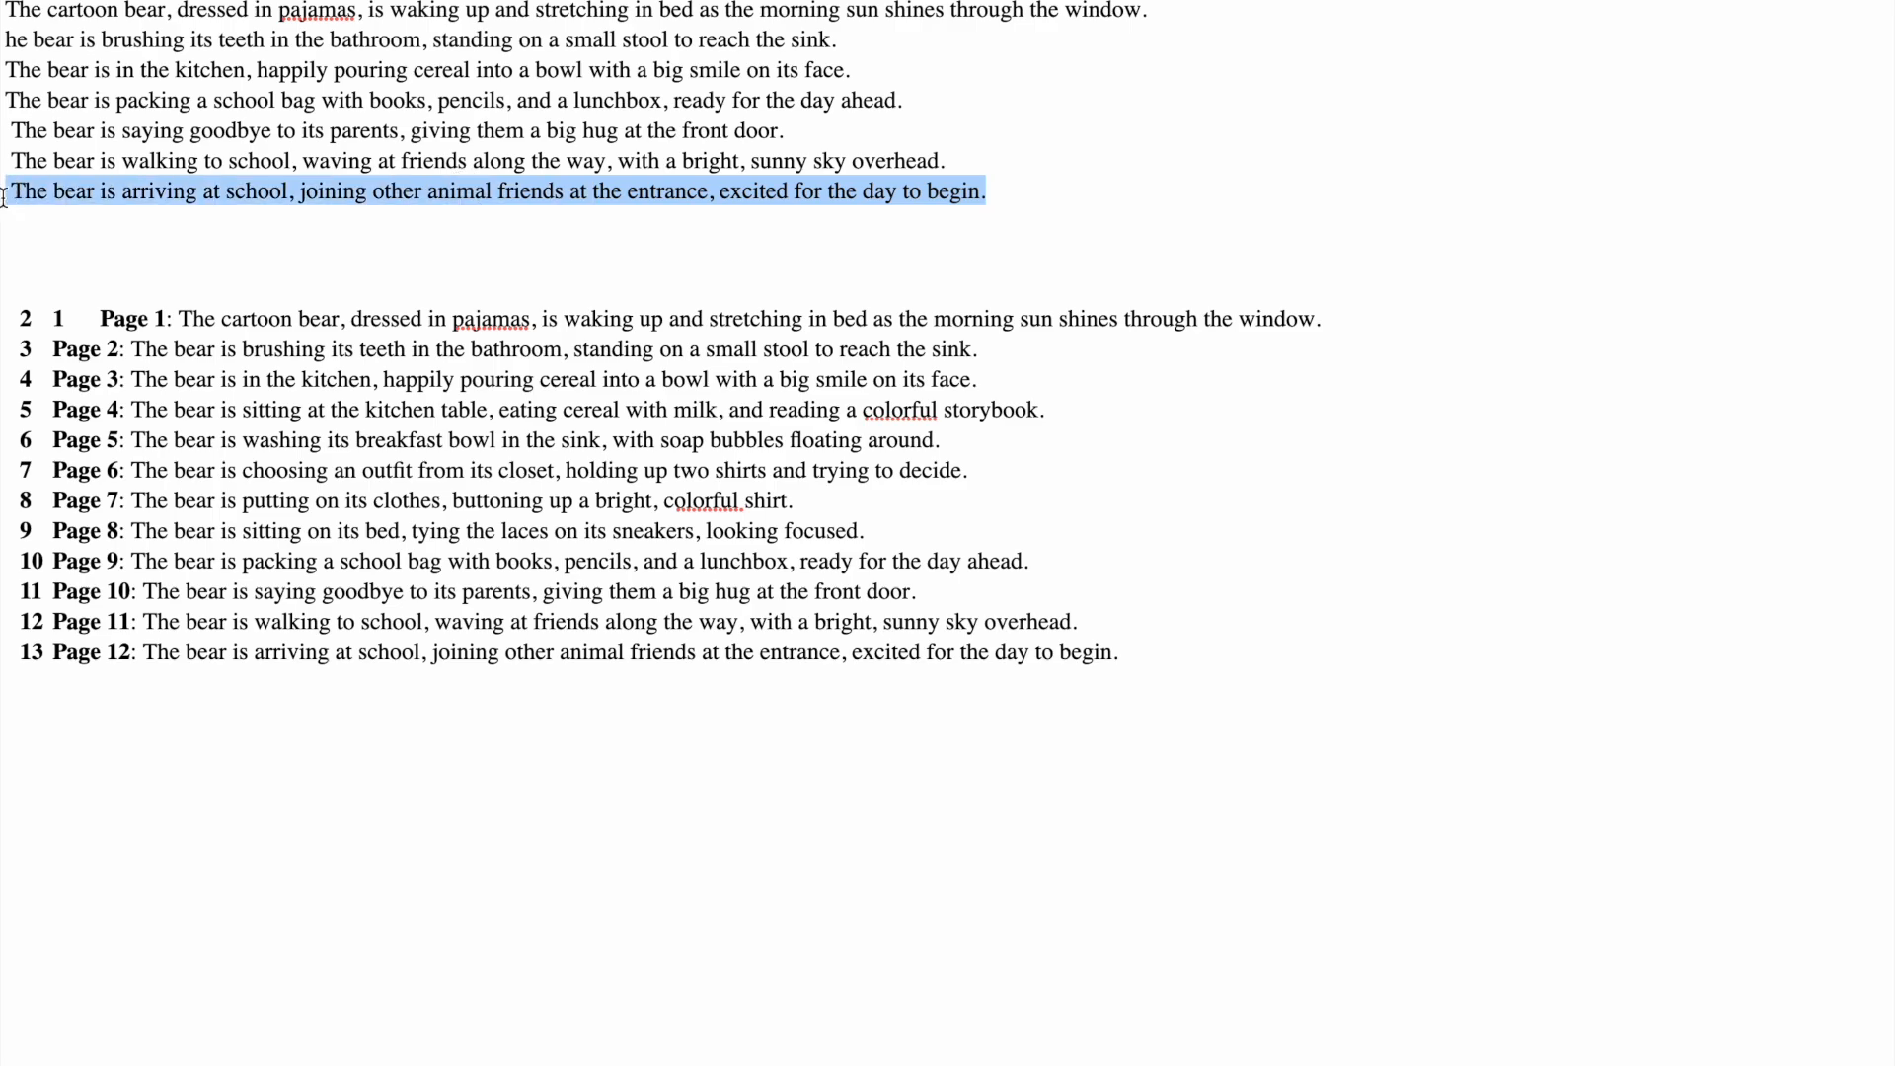
key("super+Tab")
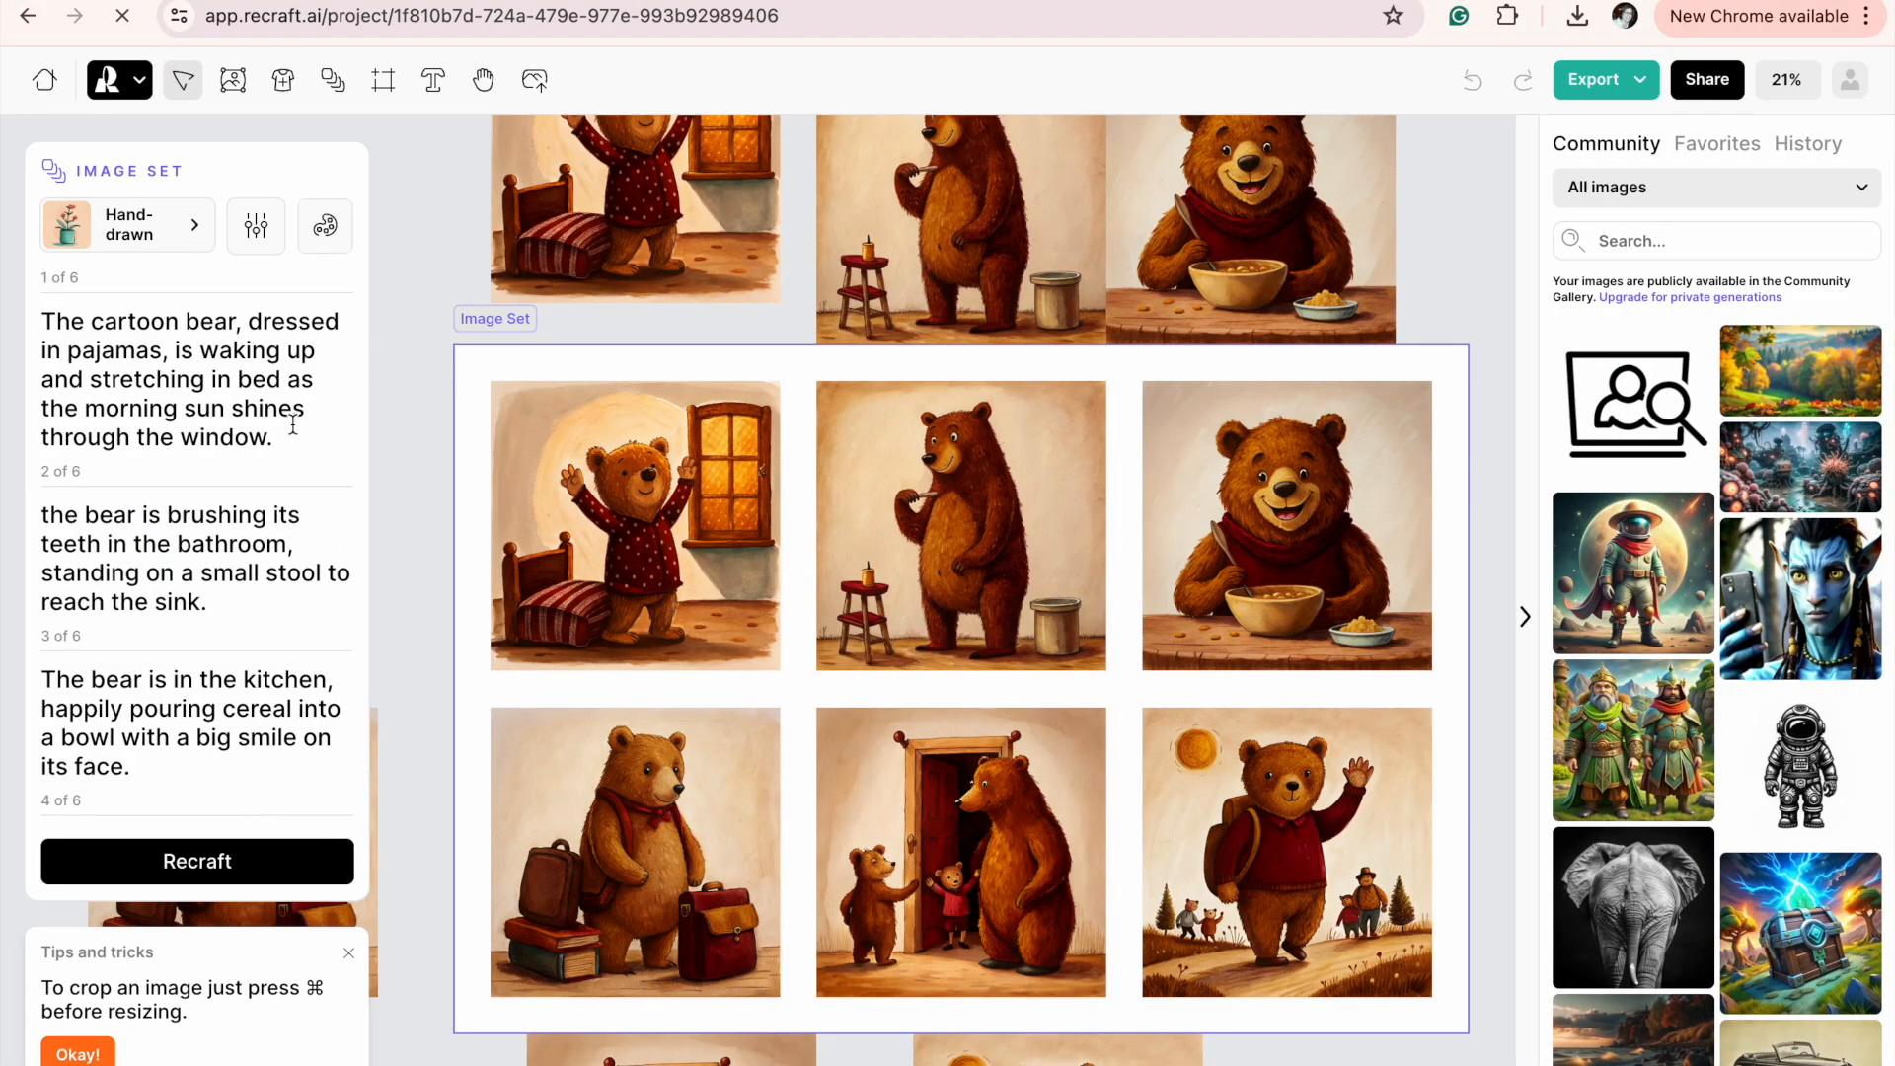
left_click(568, 473)
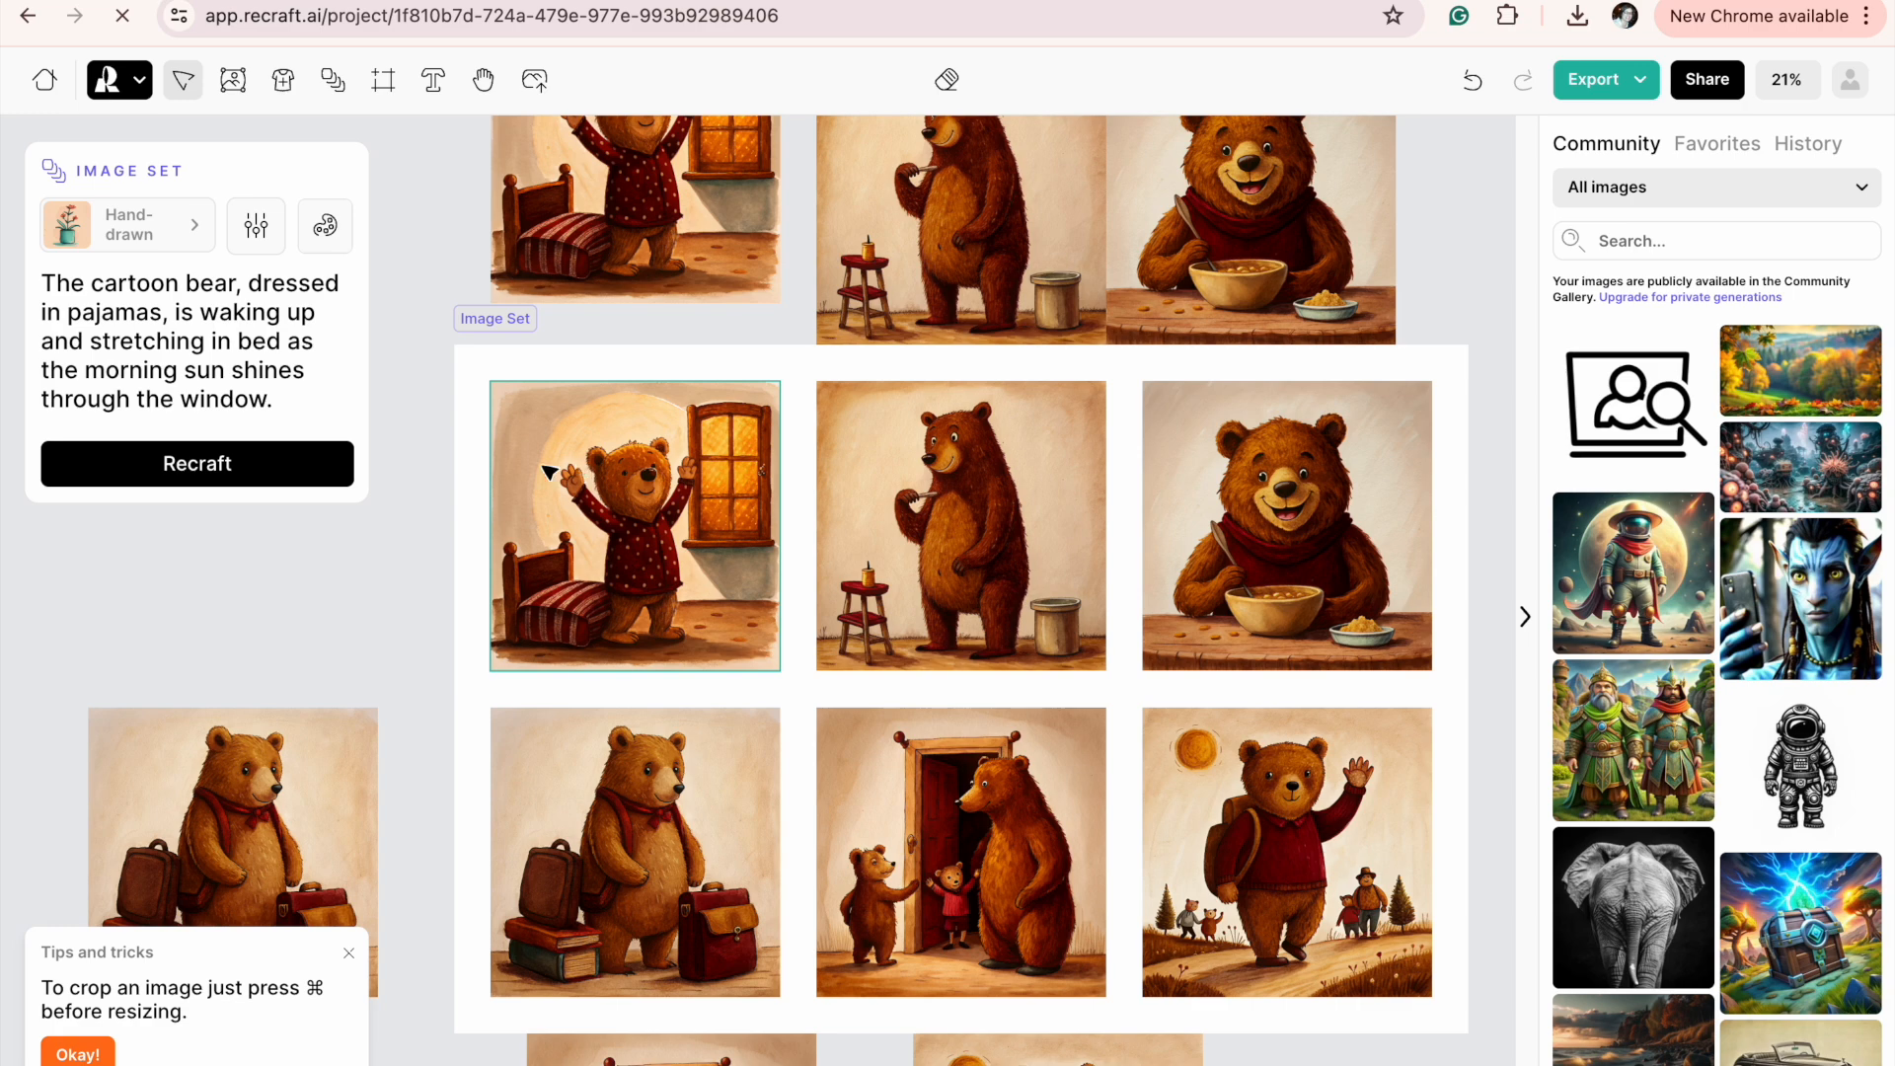
left_click_drag(288, 388, 9, 283)
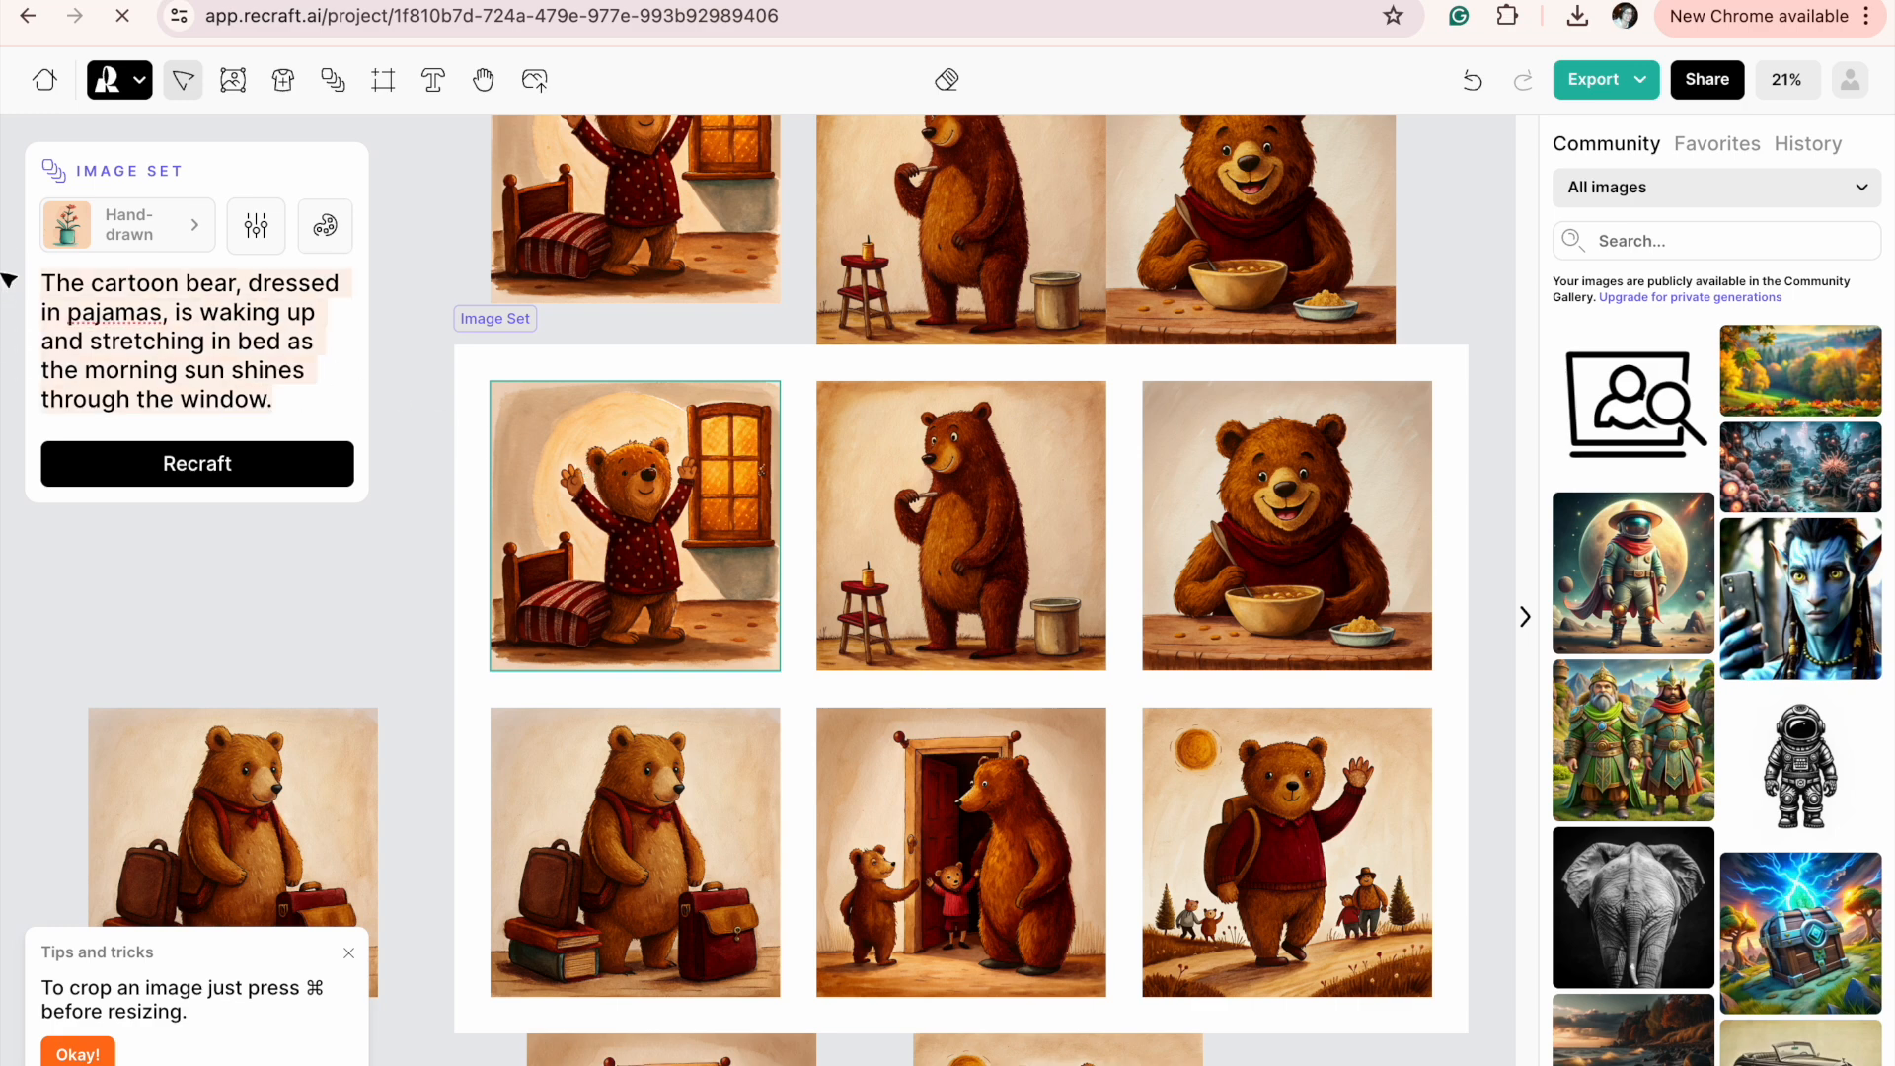
key("super+v")
left_click(181, 476)
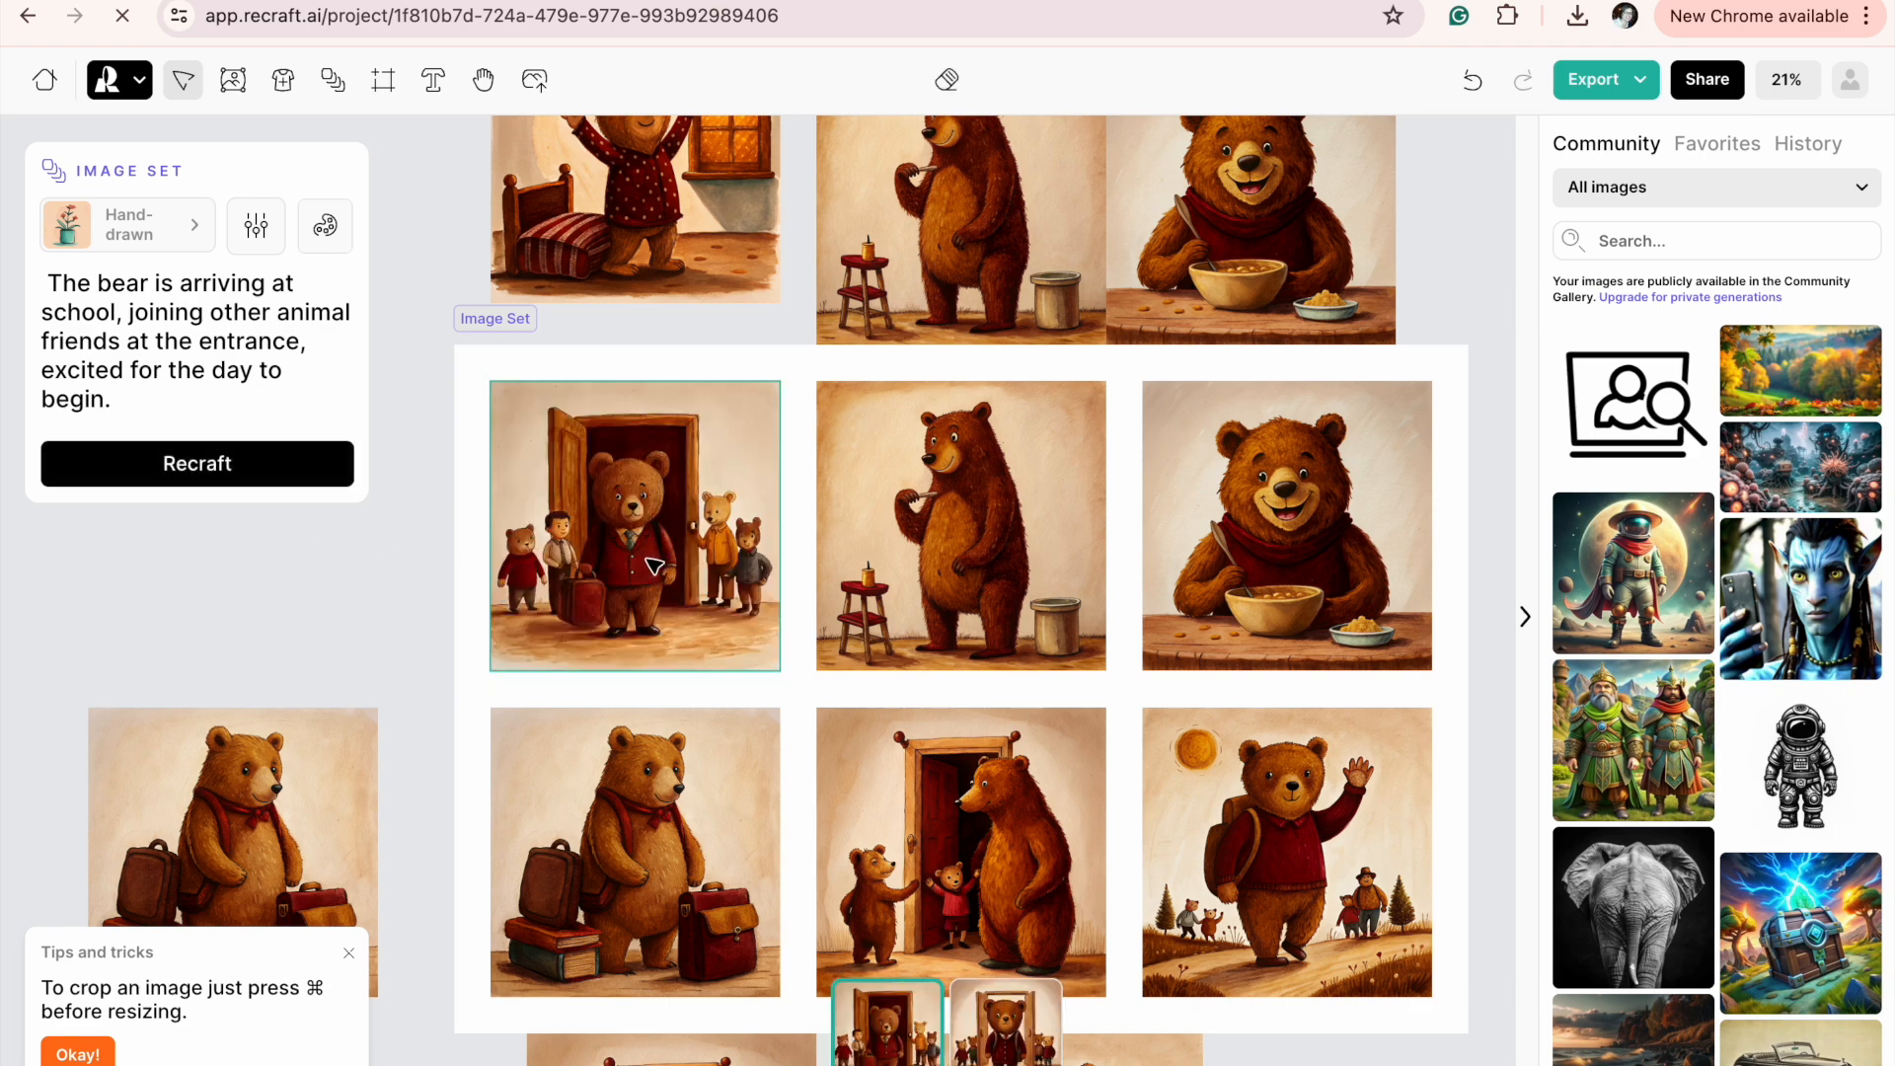
Move the copied walking-to-school illustration aside so it no longer sits behind the variant thumbnails below the image set.
scroll(653, 565, "down", 2)
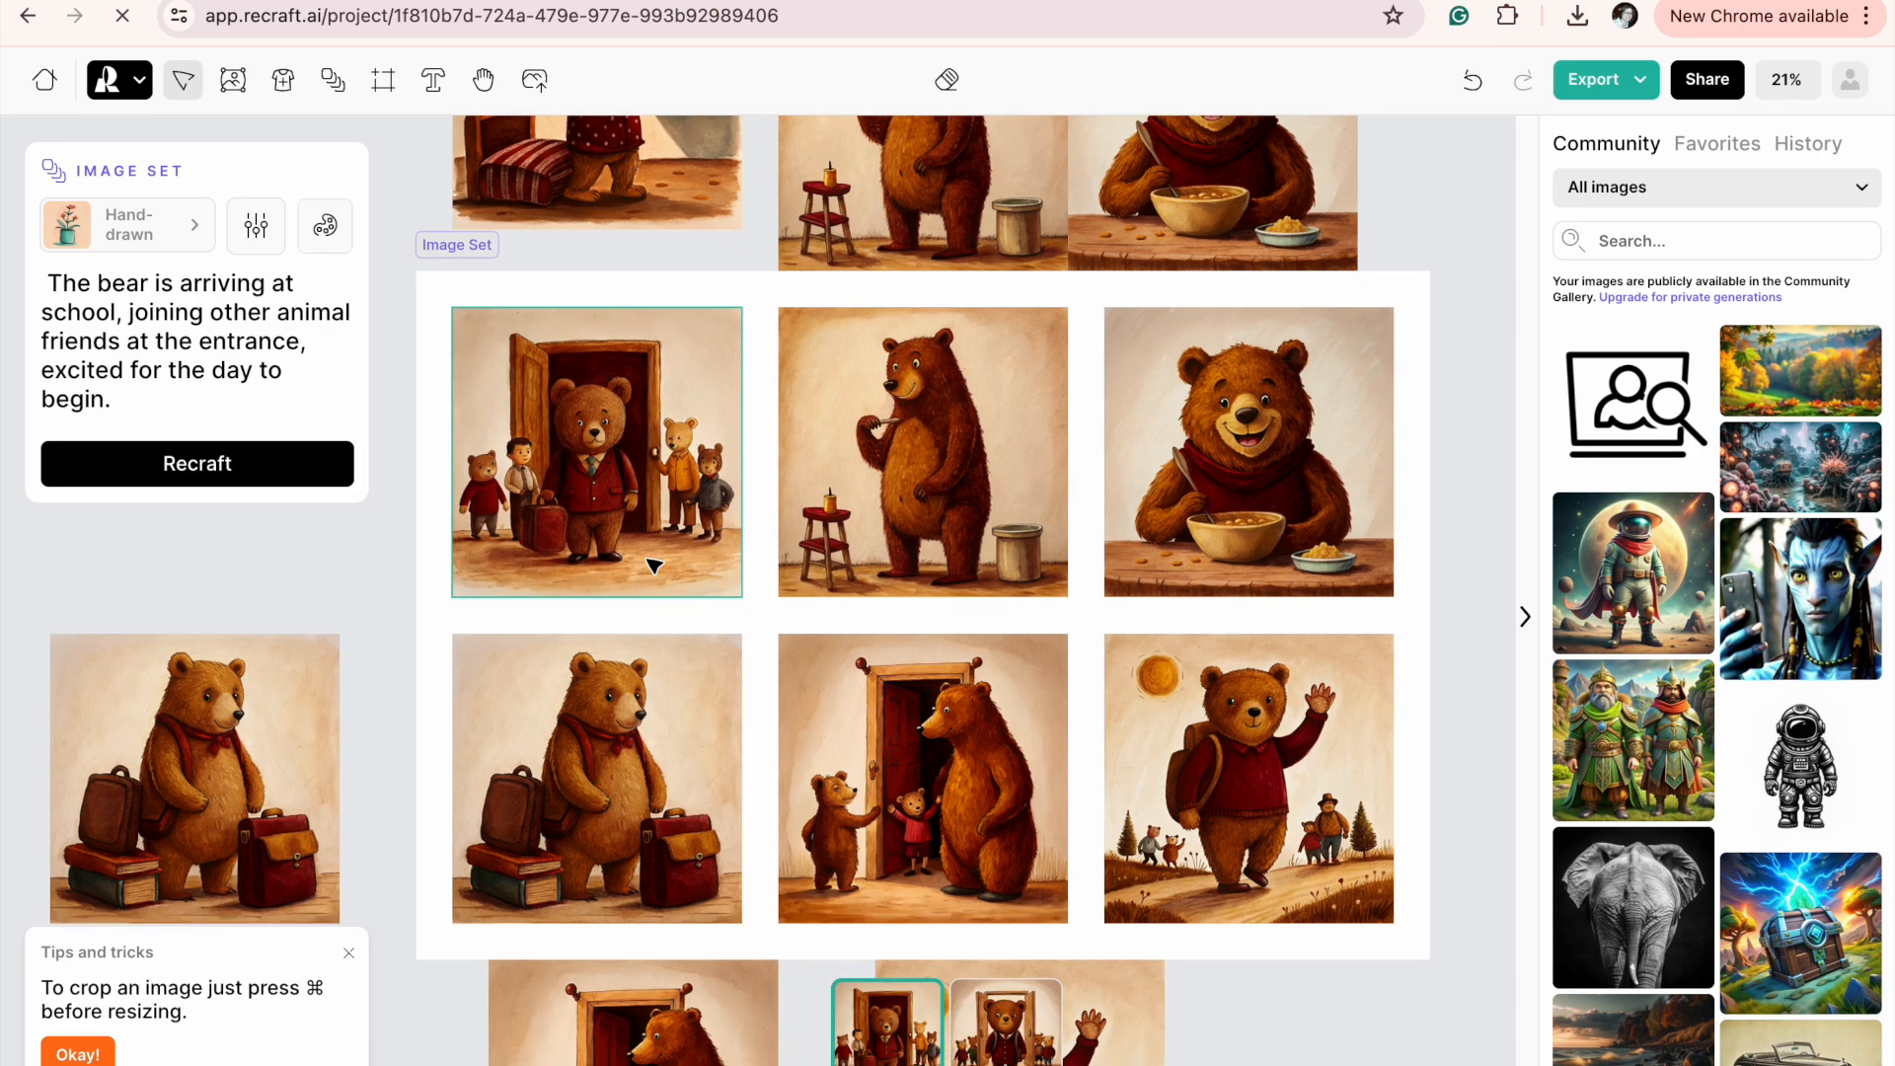
left_click(1160, 1024)
left_click_drag(1208, 1011, 1489, 975)
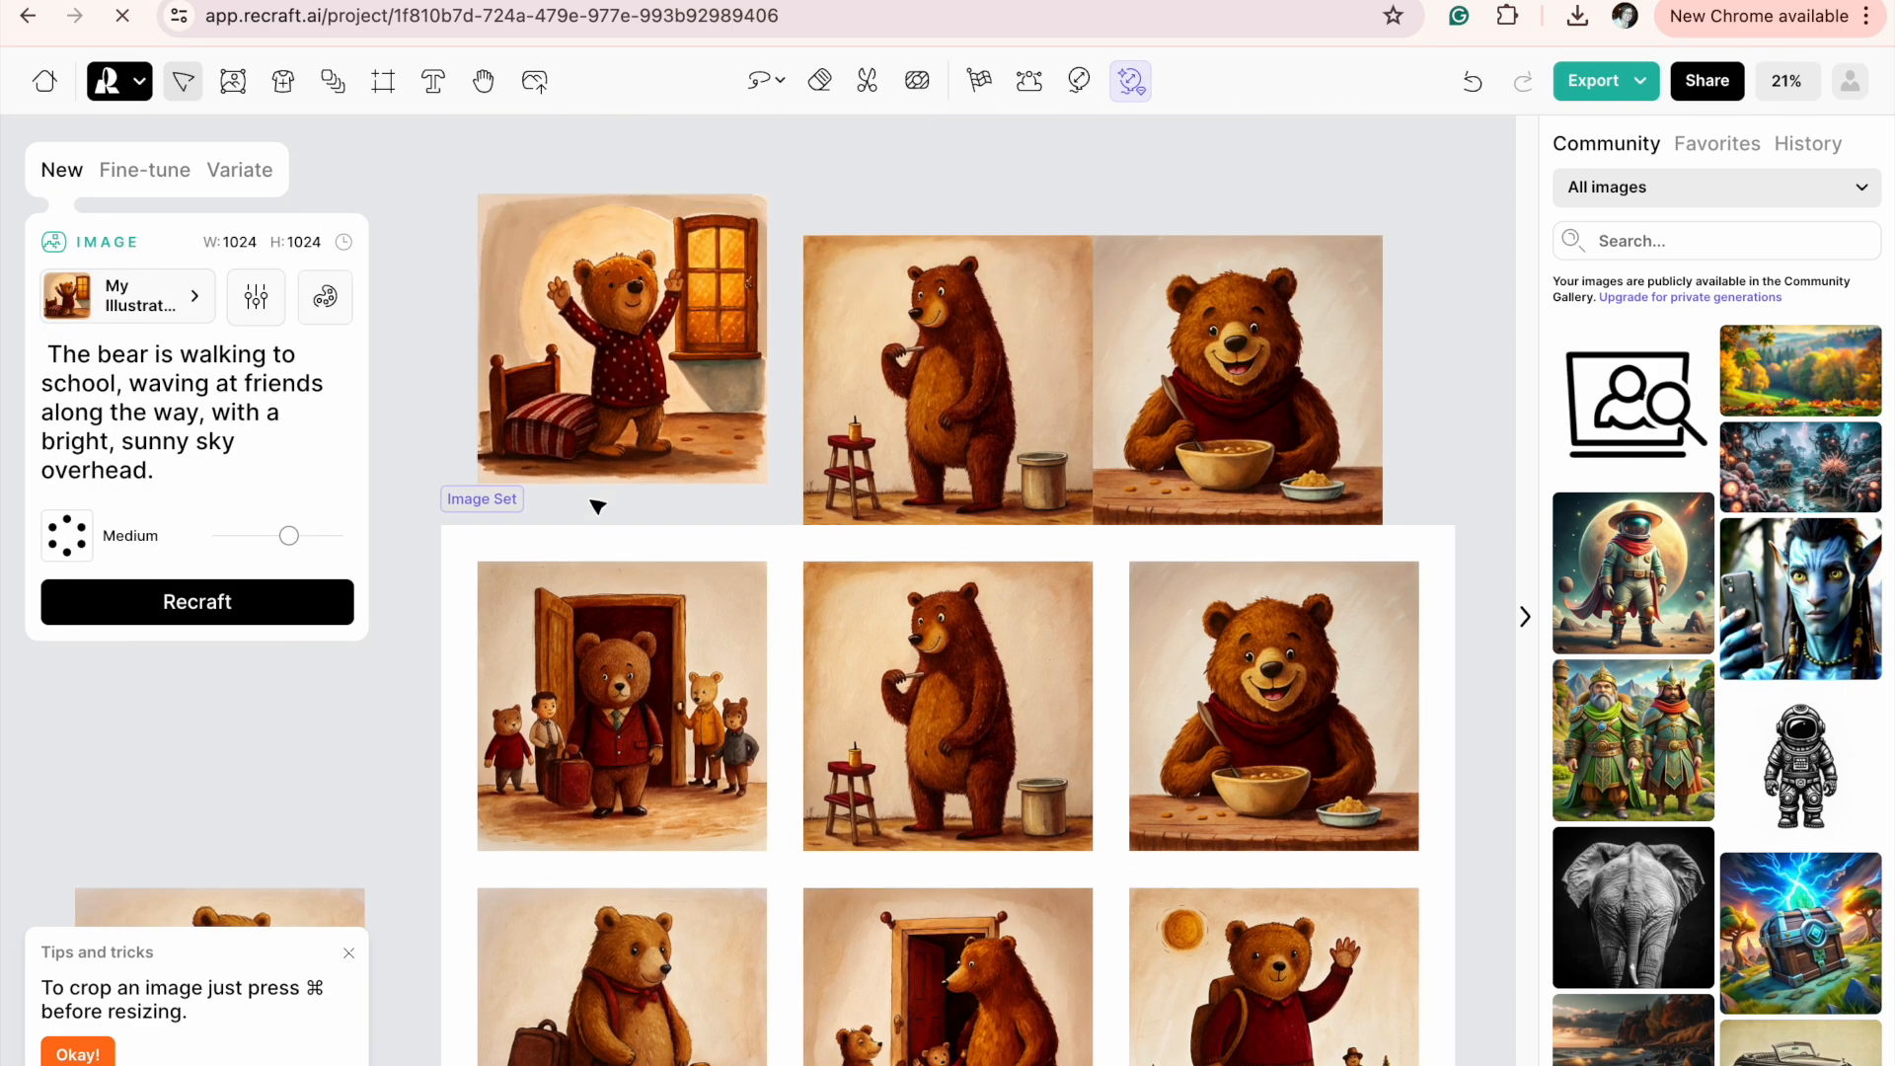
Compare the two generated variants of the arriving-at-school illustration, switching between them and ending on the first one.
left_click(597, 506)
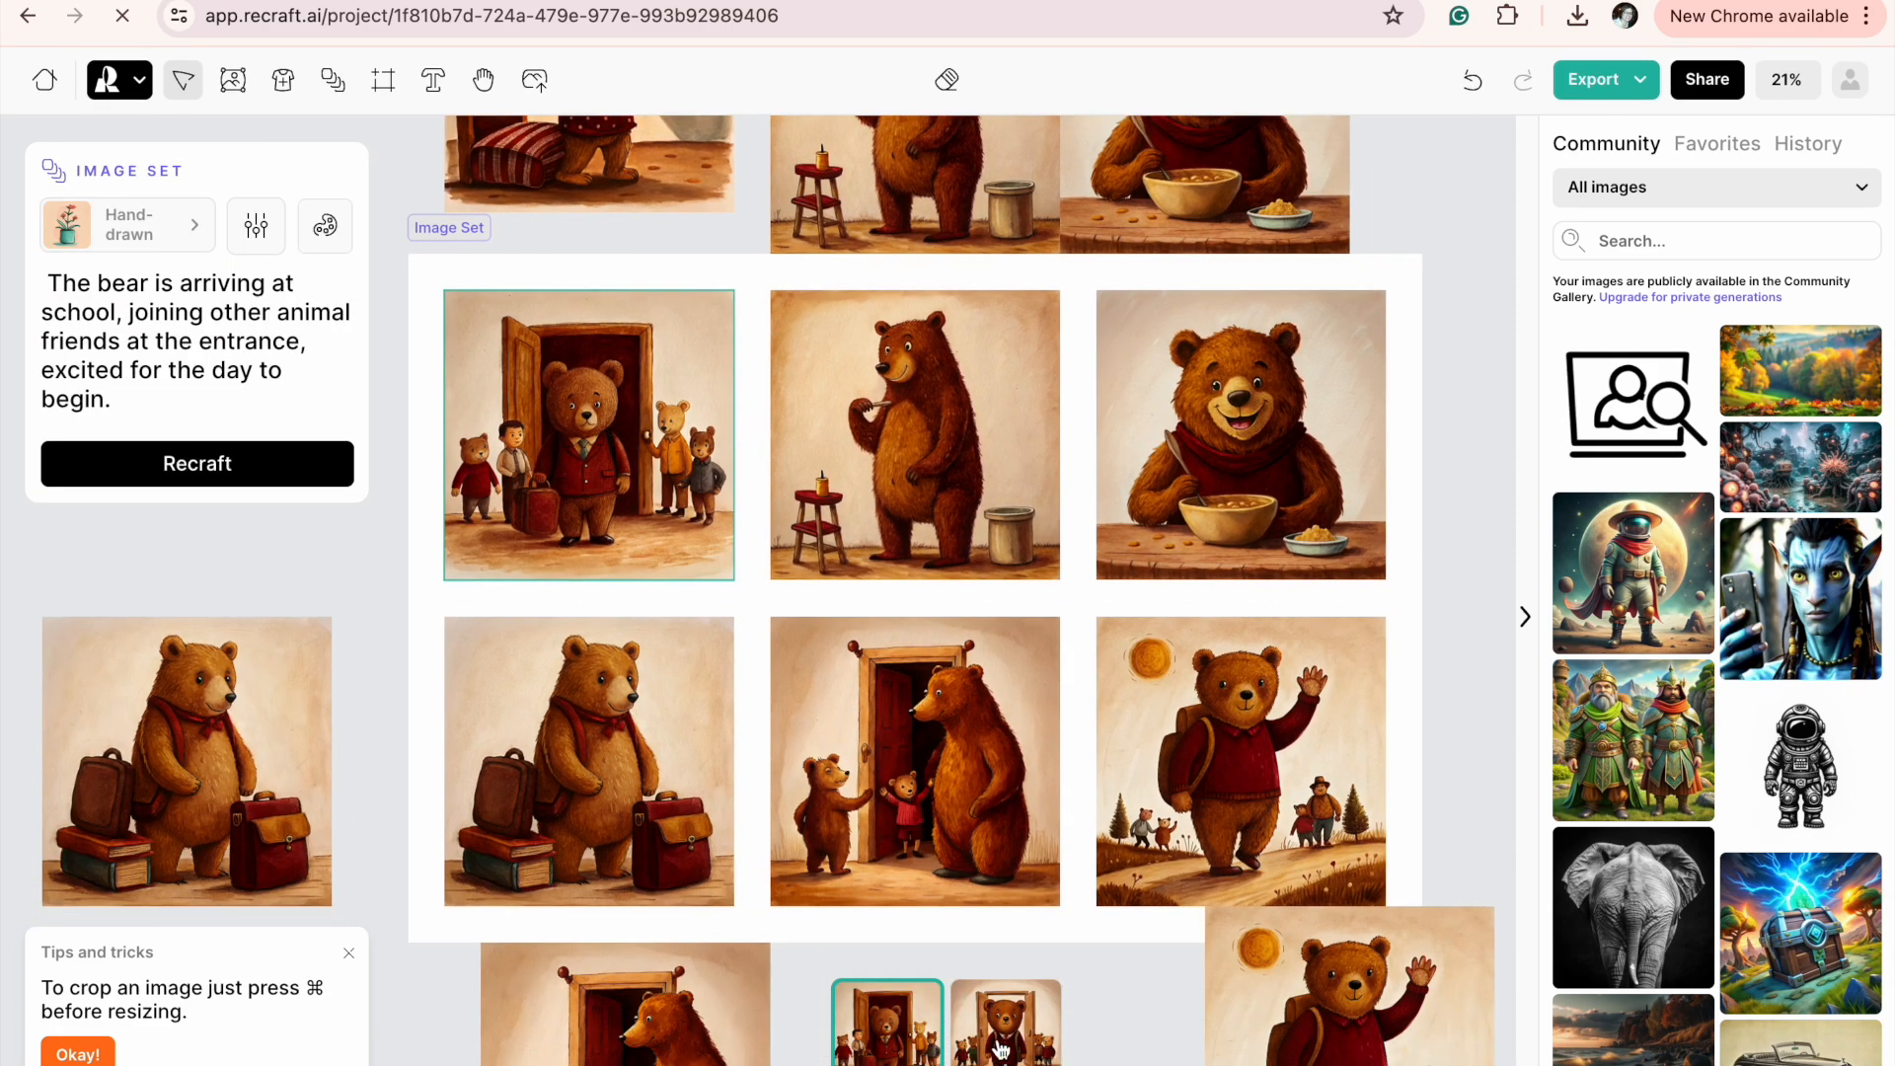
left_click(1000, 1049)
left_click(868, 1056)
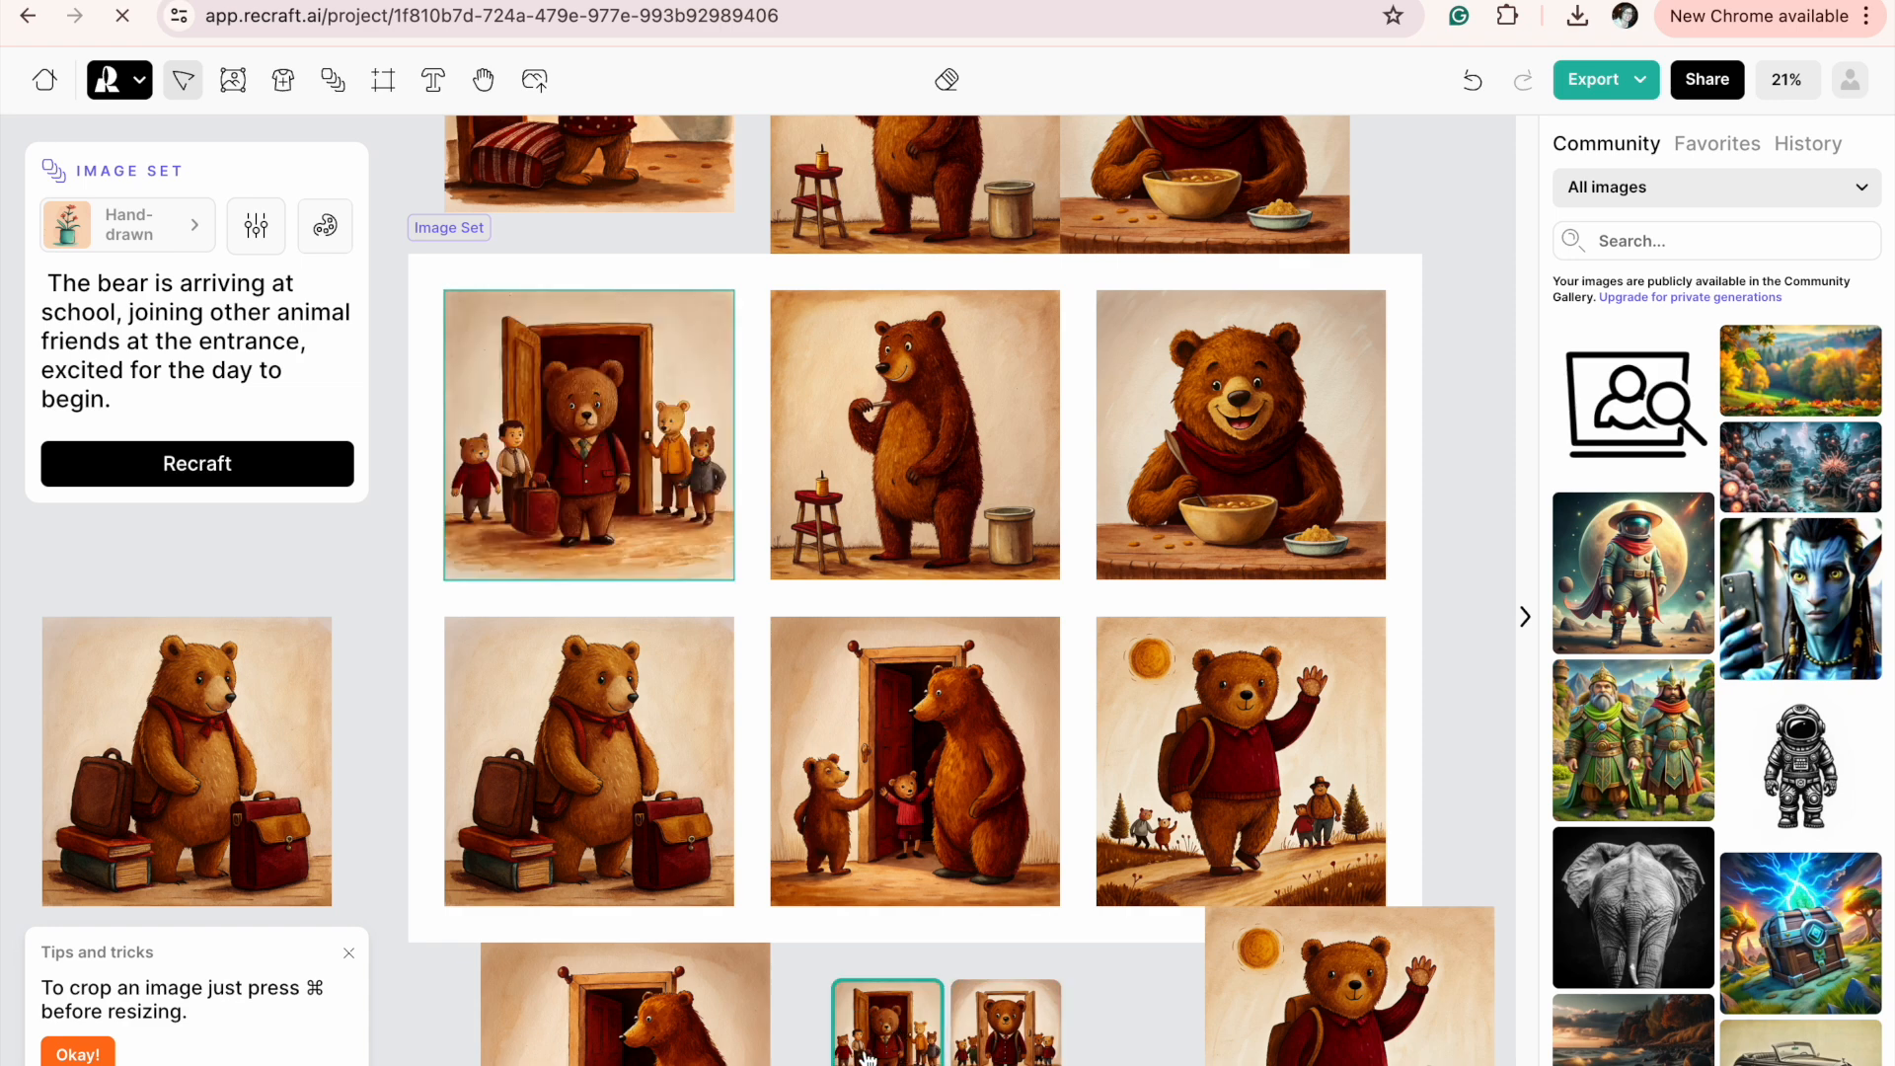
left_click(996, 1056)
left_click(888, 1056)
left_click(1011, 1056)
left_click(924, 1056)
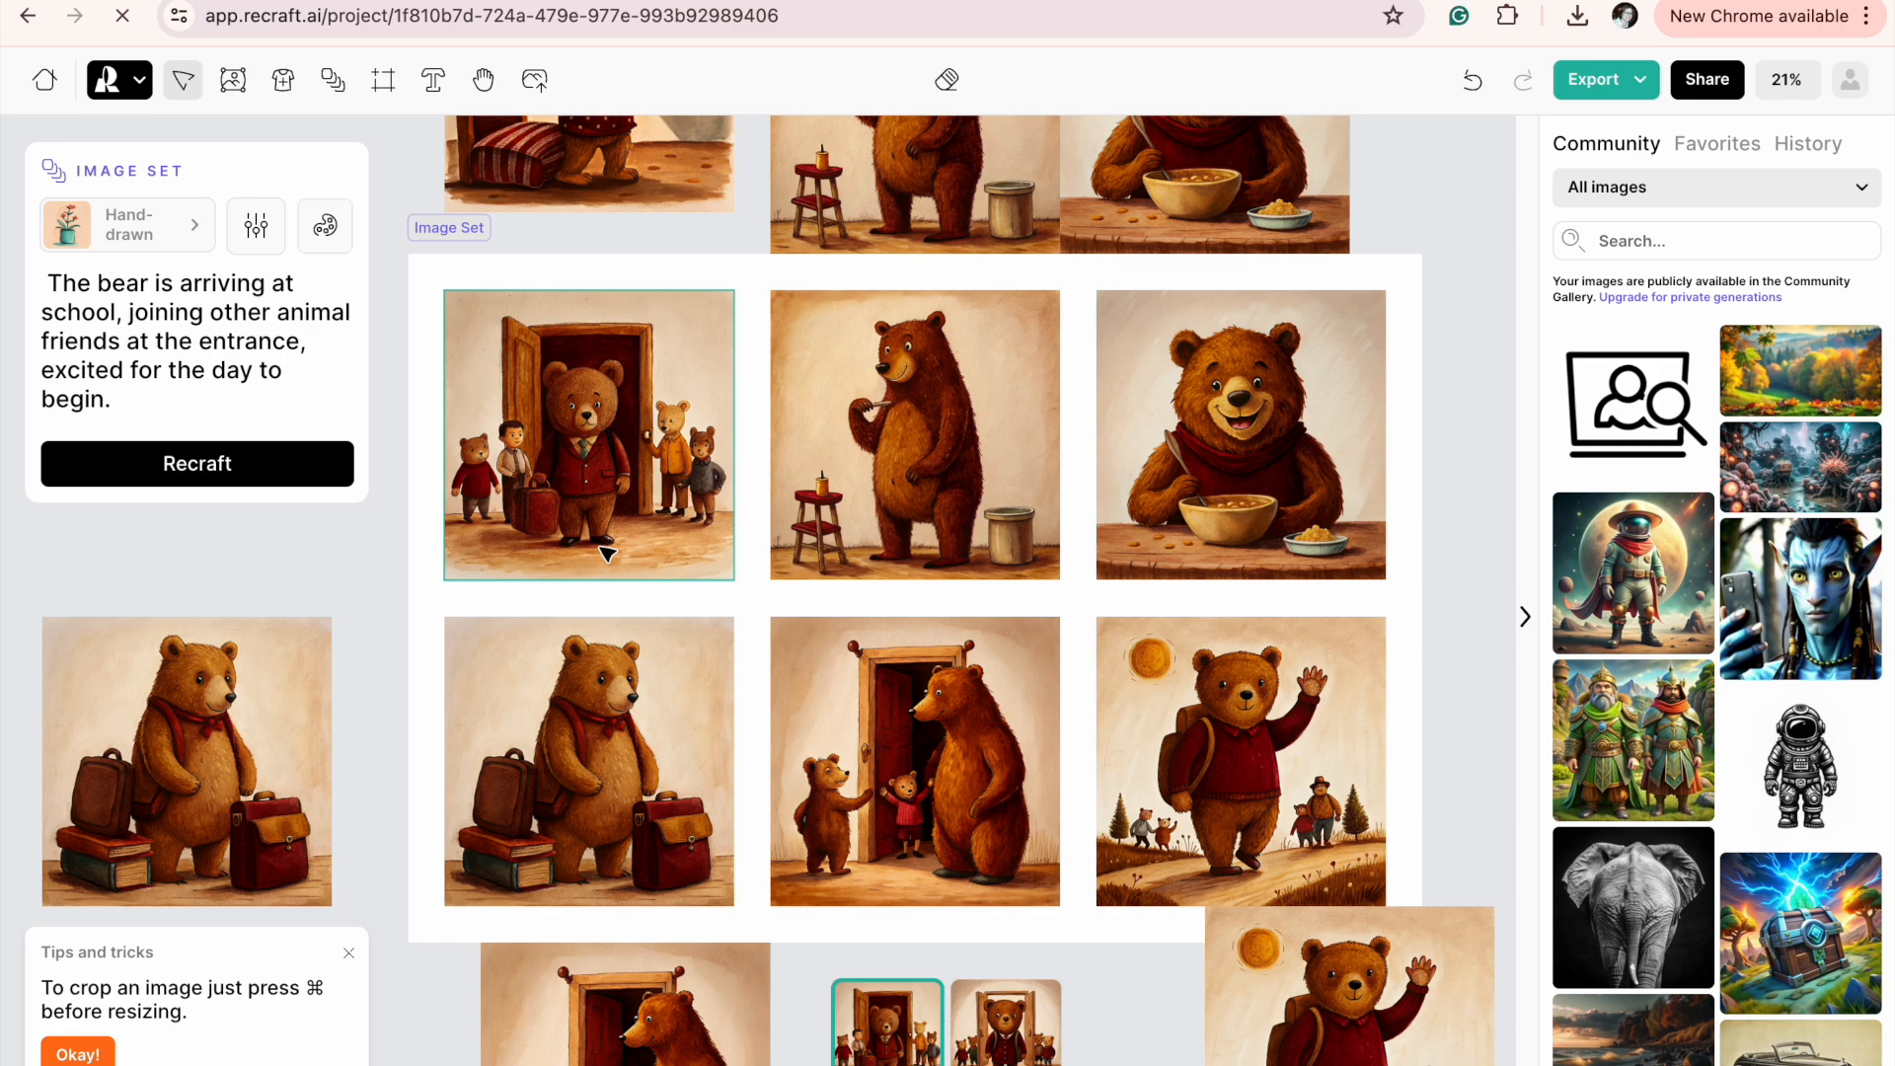